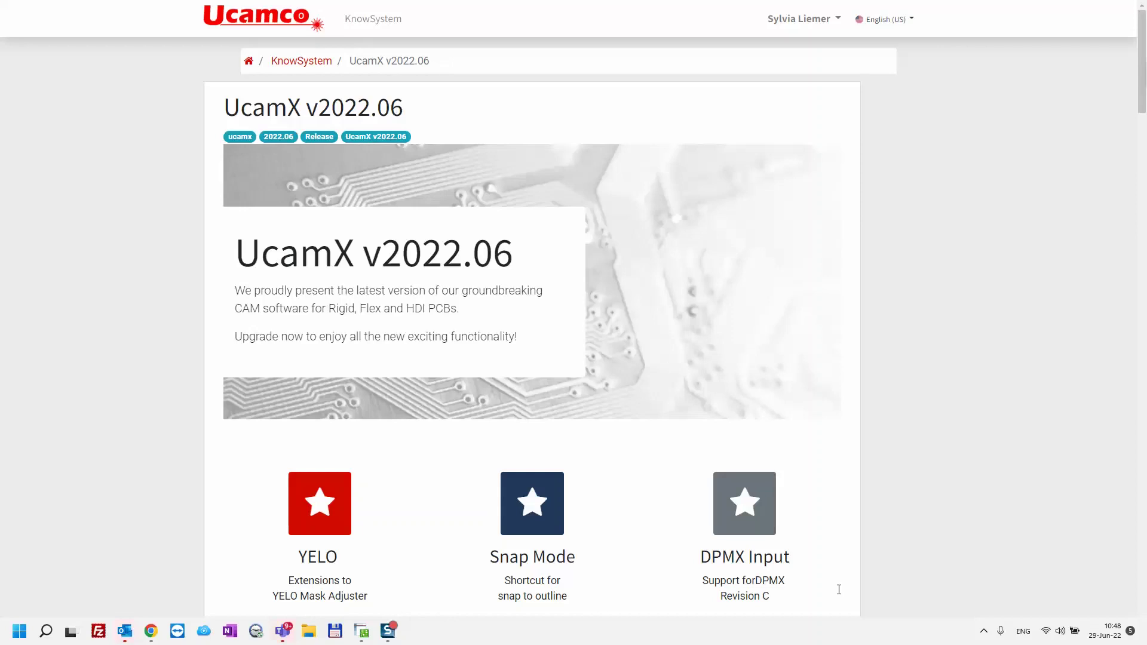
# Review the YELO Mask Adjuster section of the UcamX v2022.06 release page, including its slideshow of the reorganized dialog
pyautogui.click(1144, 596)
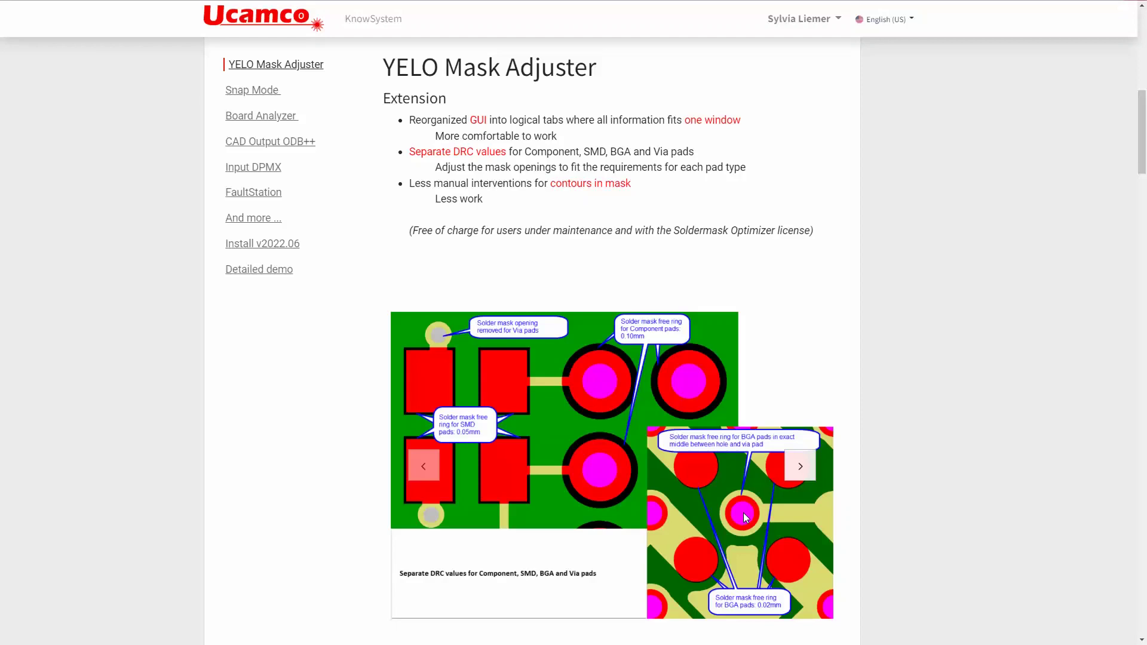
pyautogui.click(799, 469)
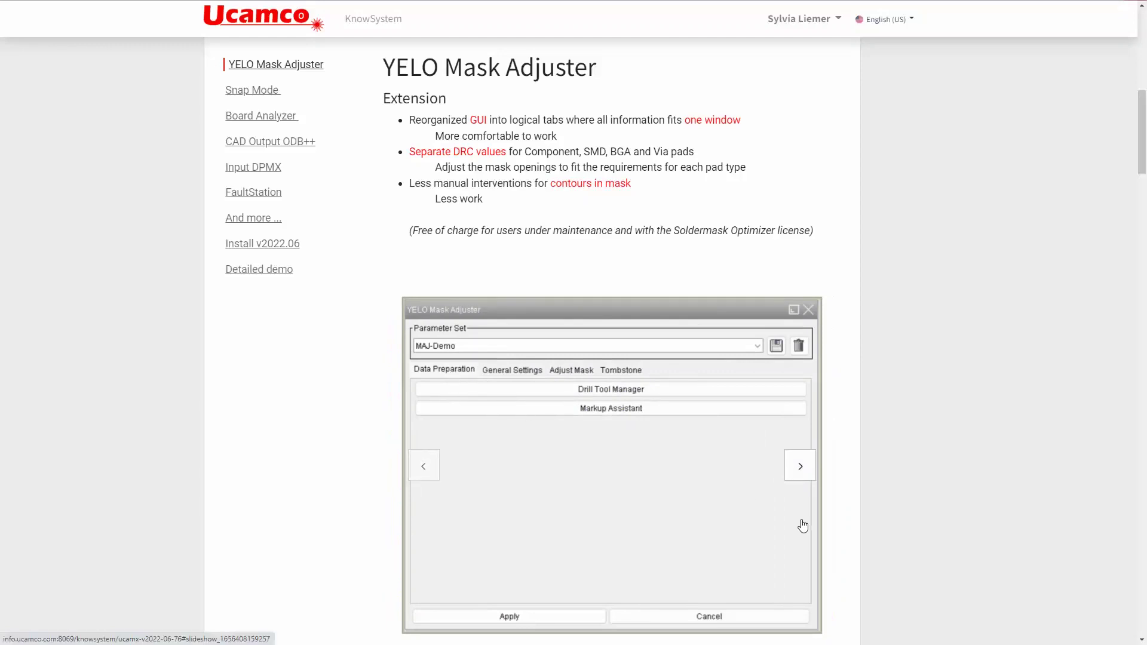
pyautogui.click(800, 471)
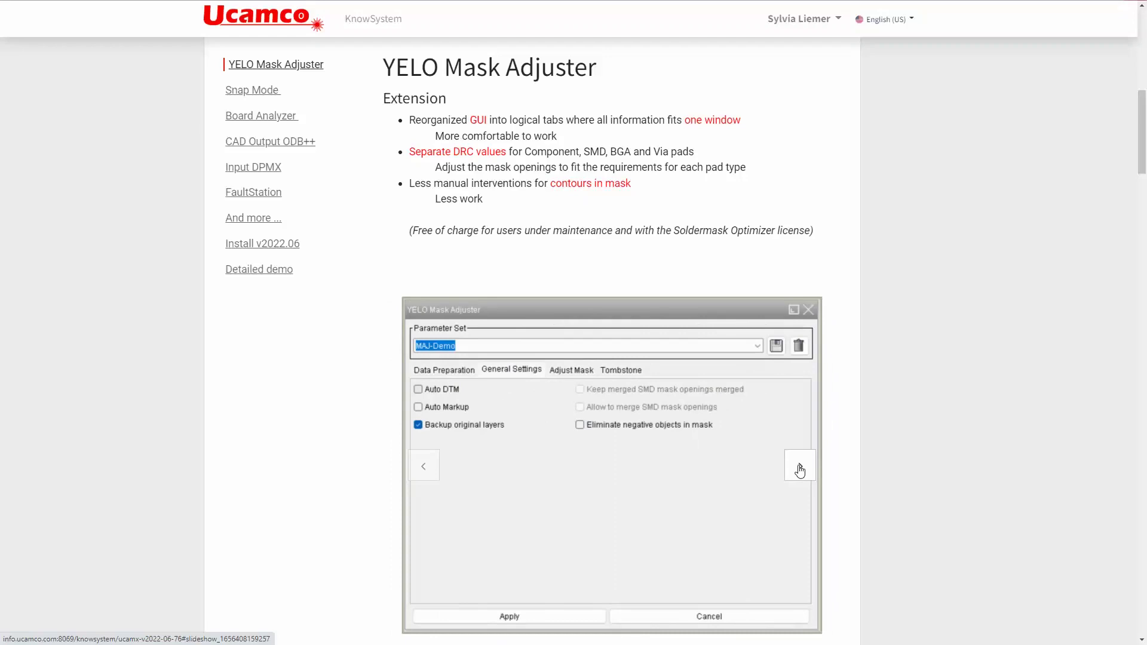
pyautogui.click(800, 471)
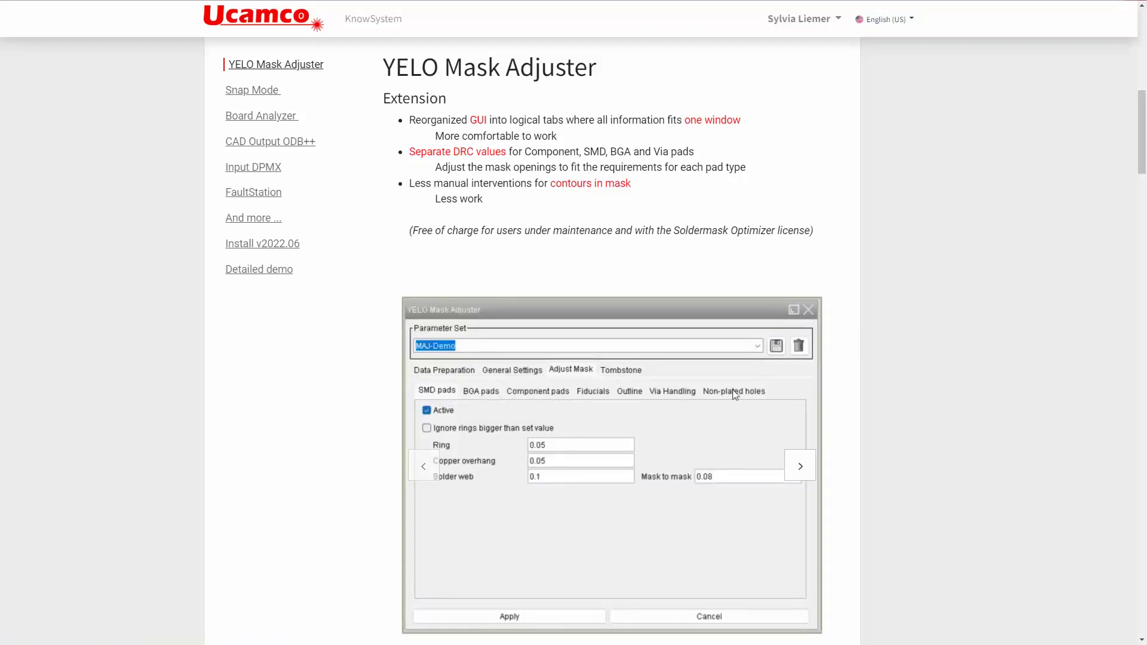
pyautogui.click(799, 467)
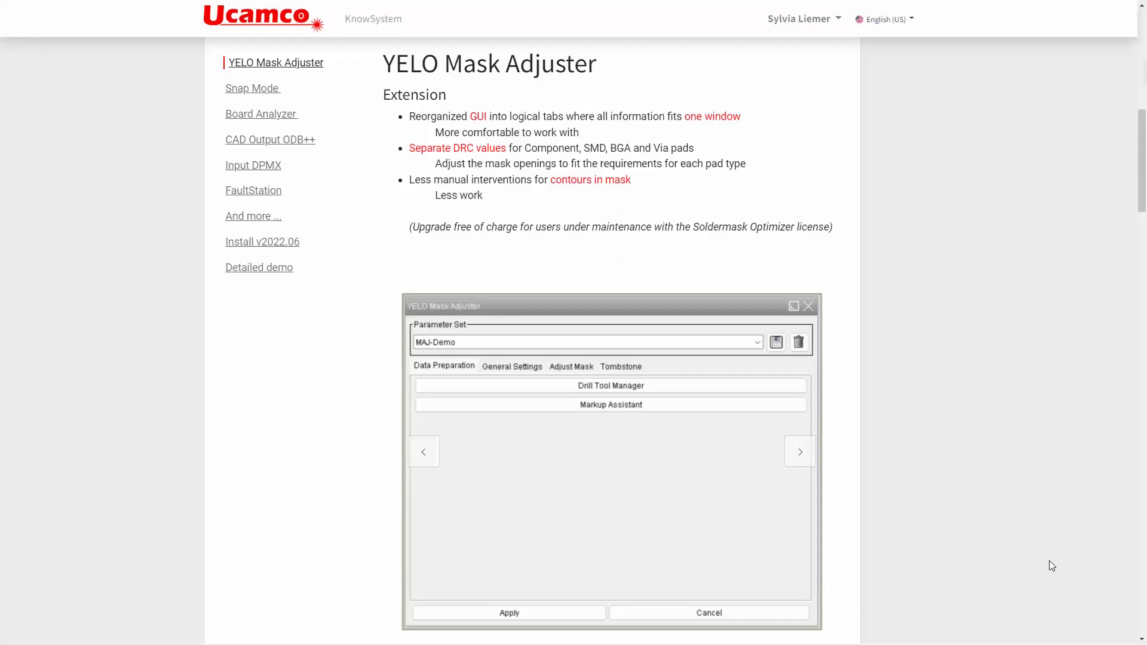
# Switch to UcamX and review the old single-page layout of the YELO Mask Adjuster (Beta) with the YELO-MAJ parameter set
pyautogui.hotkey('alt', 'Tab')
pyautogui.hotkey('alt', 'Tab')
pyautogui.hotkey('alt', 'Tab')
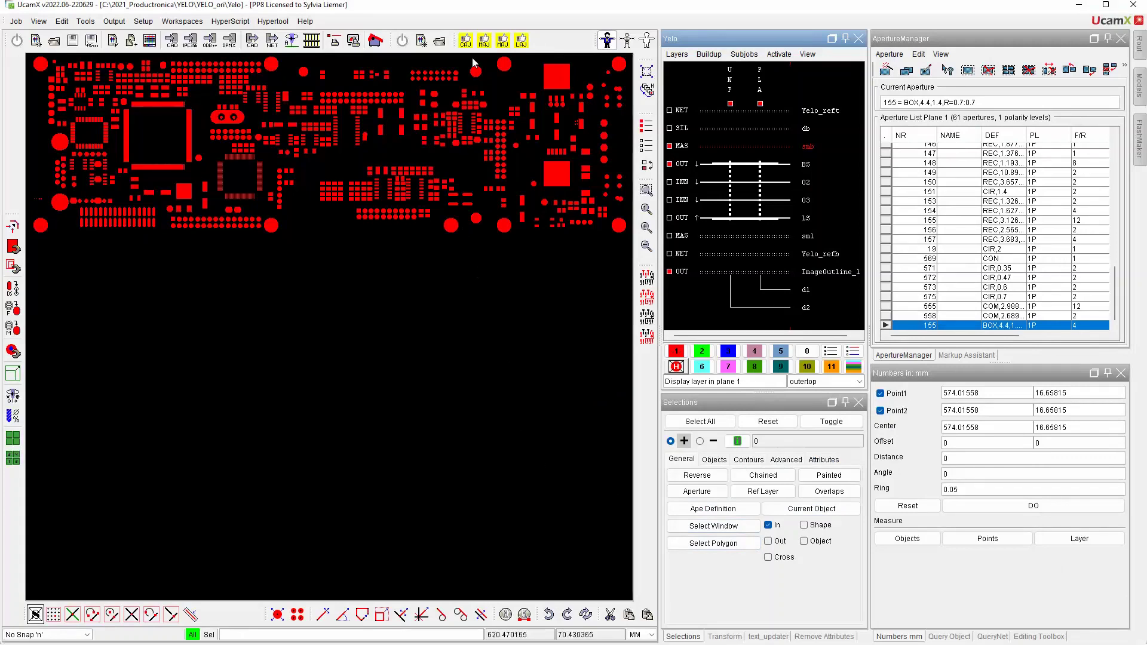
pyautogui.click(484, 41)
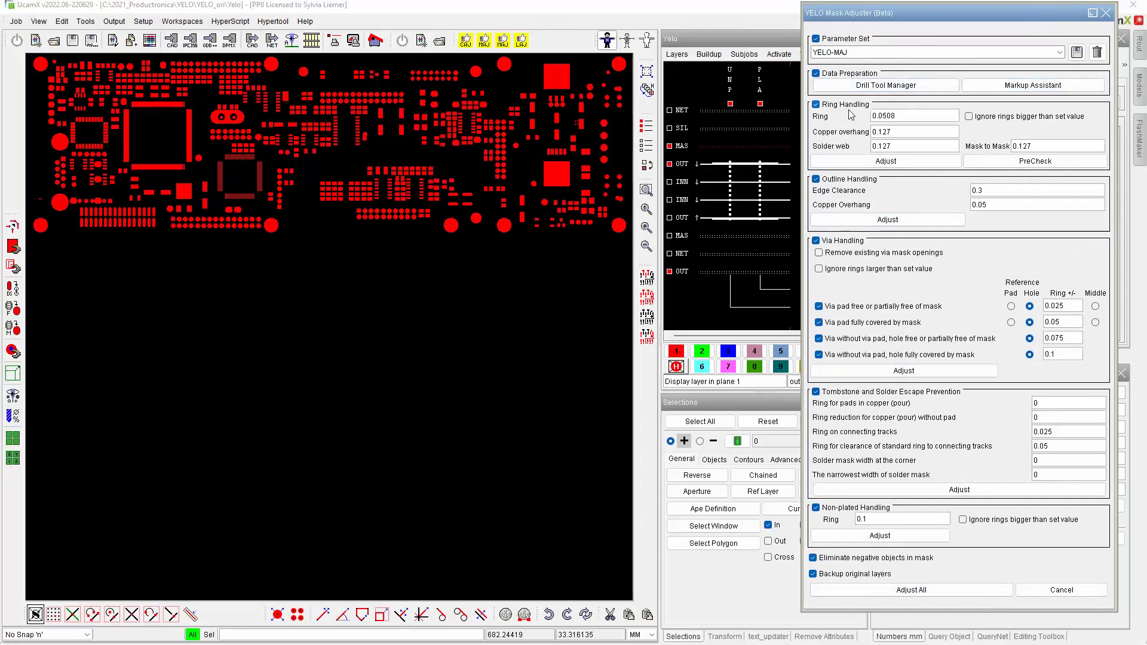
pyautogui.click(911, 590)
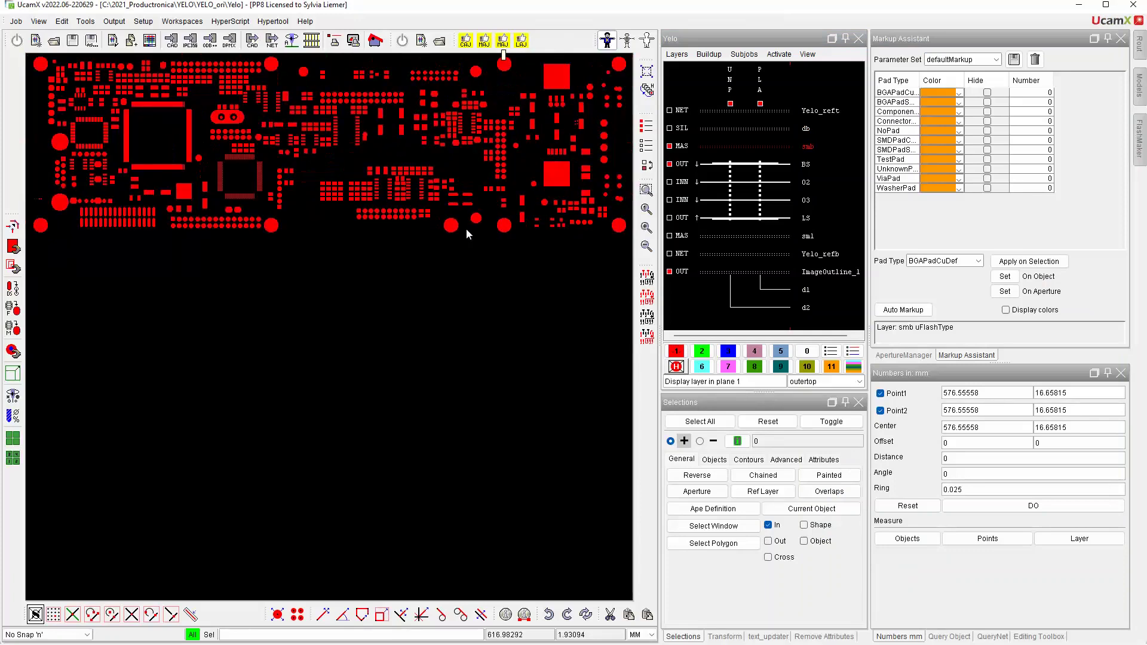
# Open the new YELO Mask Adjuster and look through its Tombstone, Adjust Mask, General Settings and Data Preparation sections
pyautogui.click(497, 44)
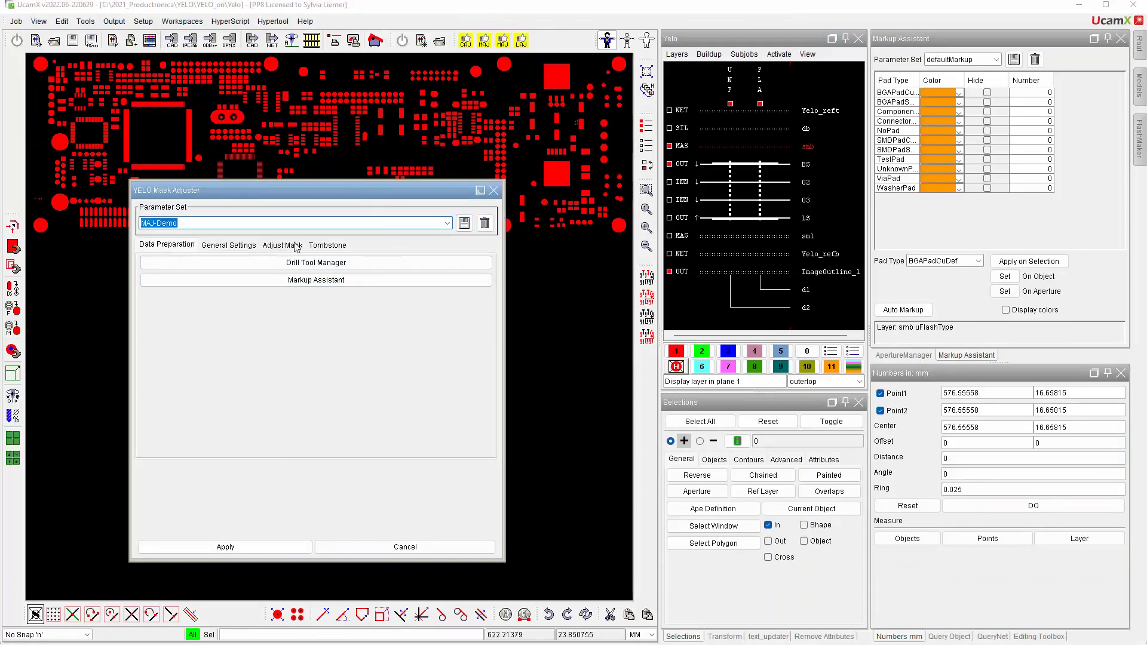
pyautogui.click(314, 247)
pyautogui.click(286, 248)
pyautogui.click(233, 247)
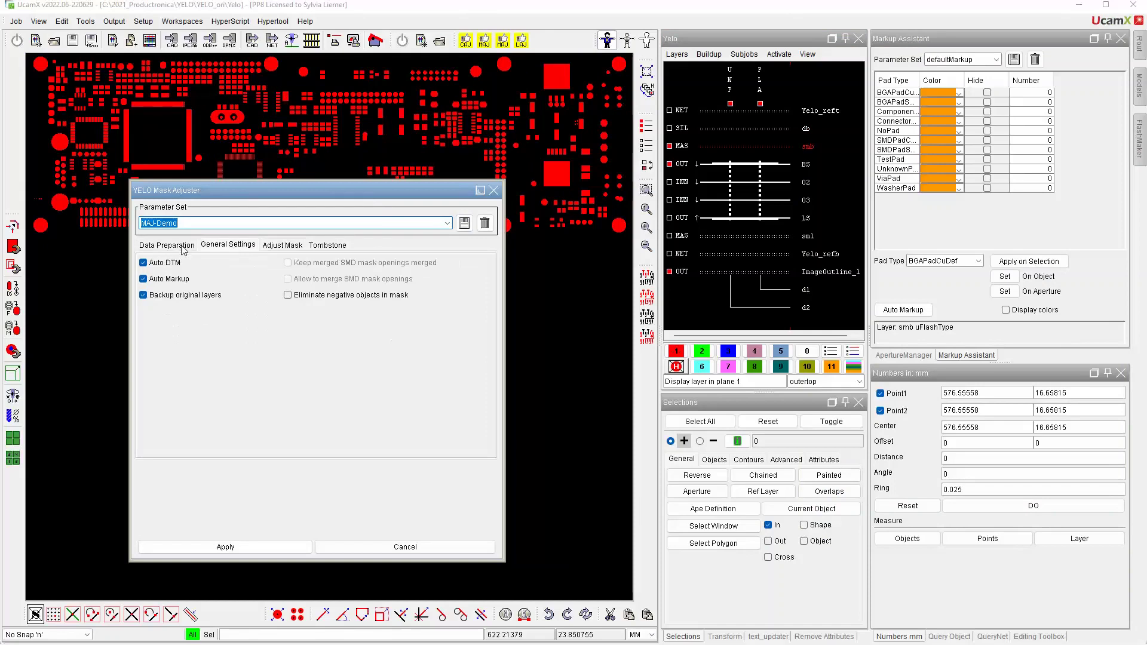
pyautogui.click(174, 246)
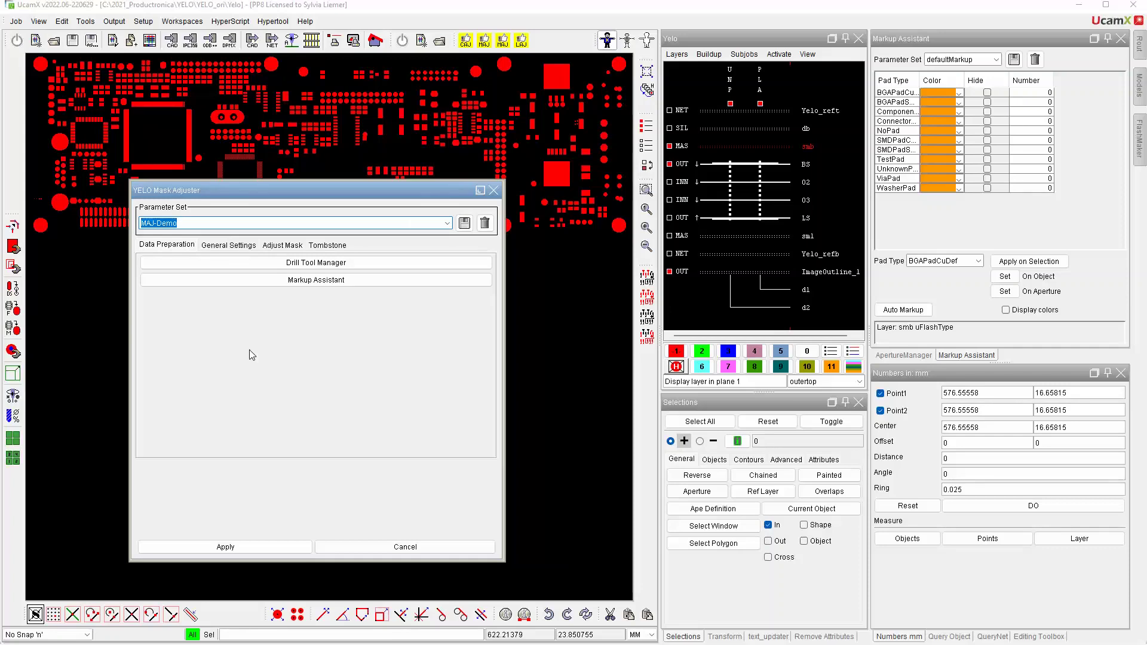
# Inspect the job's drill tools in the Drill Tool Manager, close it, and widen the Markup Assistant's Pad Type column
pyautogui.click(321, 265)
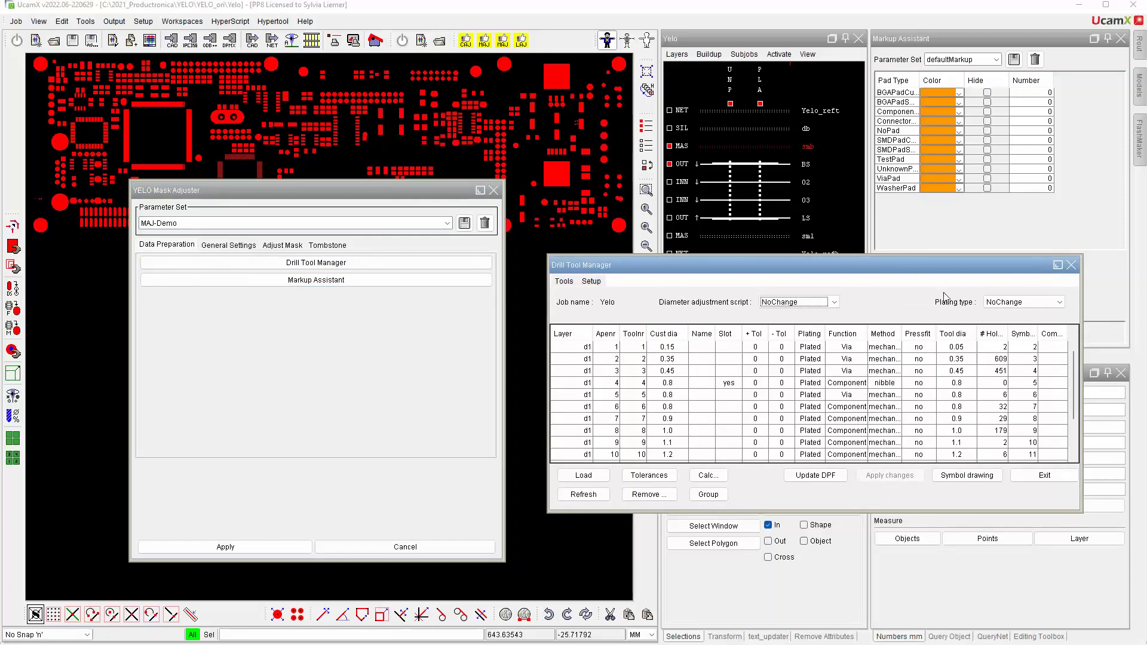
pyautogui.click(1071, 265)
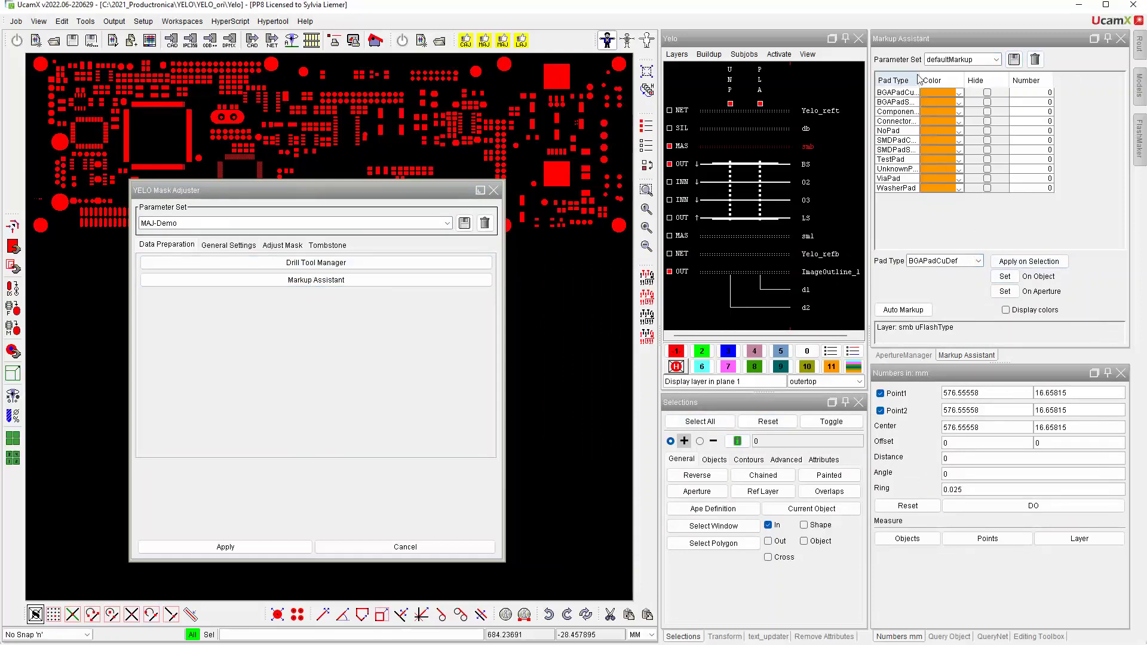
pyautogui.moveTo(918, 80); pyautogui.dragTo(949, 79)
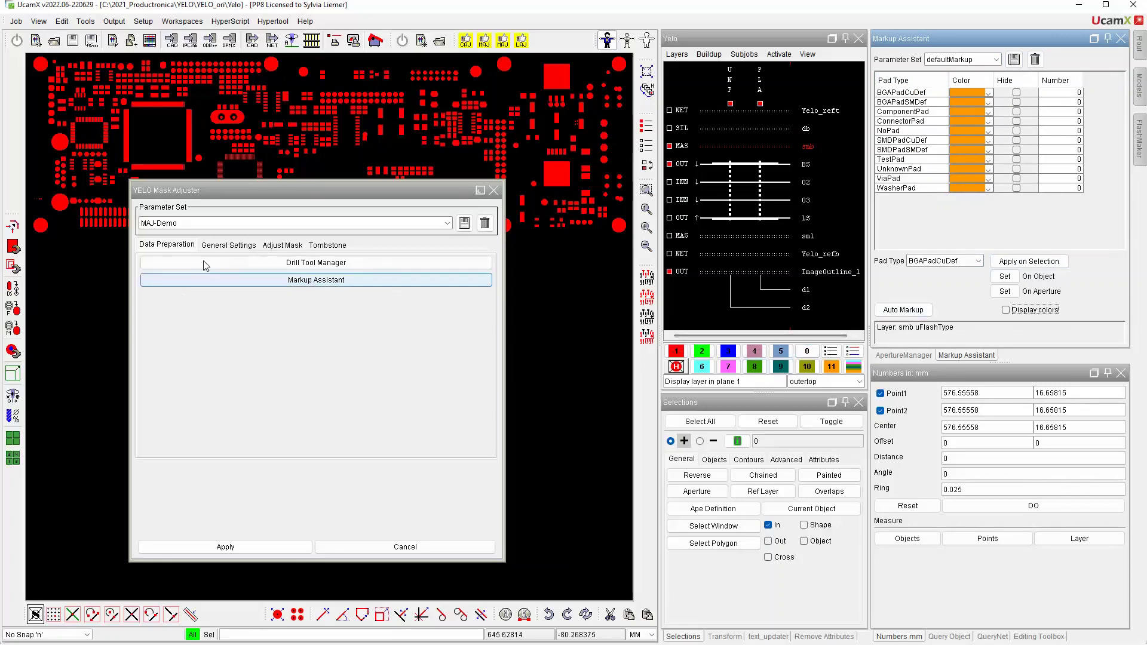
# Examine the general mask settings Auto DTM, Auto Markup, Backup original layers and Eliminate negative objects in mask
pyautogui.click(220, 246)
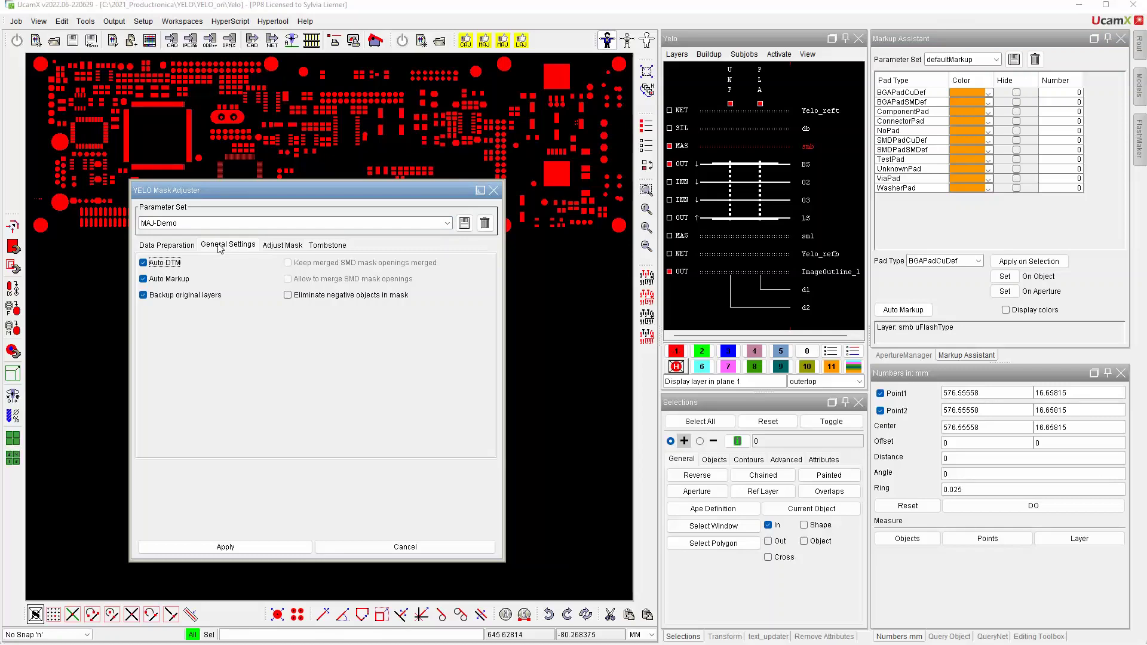
pyautogui.click(143, 263)
pyautogui.click(144, 264)
pyautogui.click(143, 279)
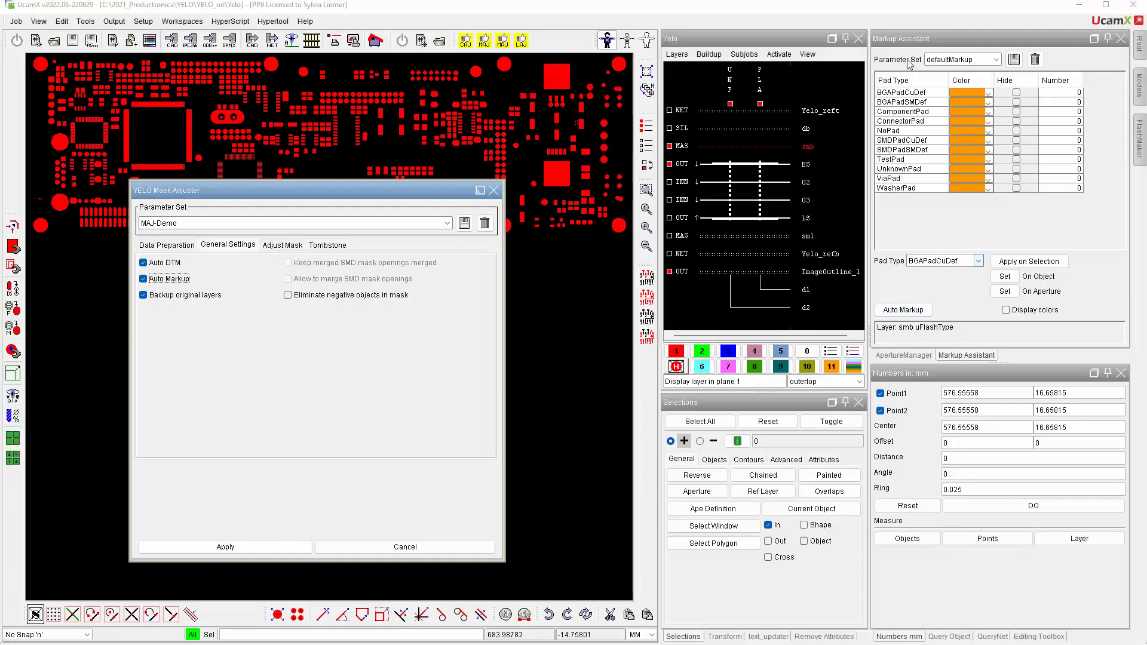
pyautogui.click(144, 295)
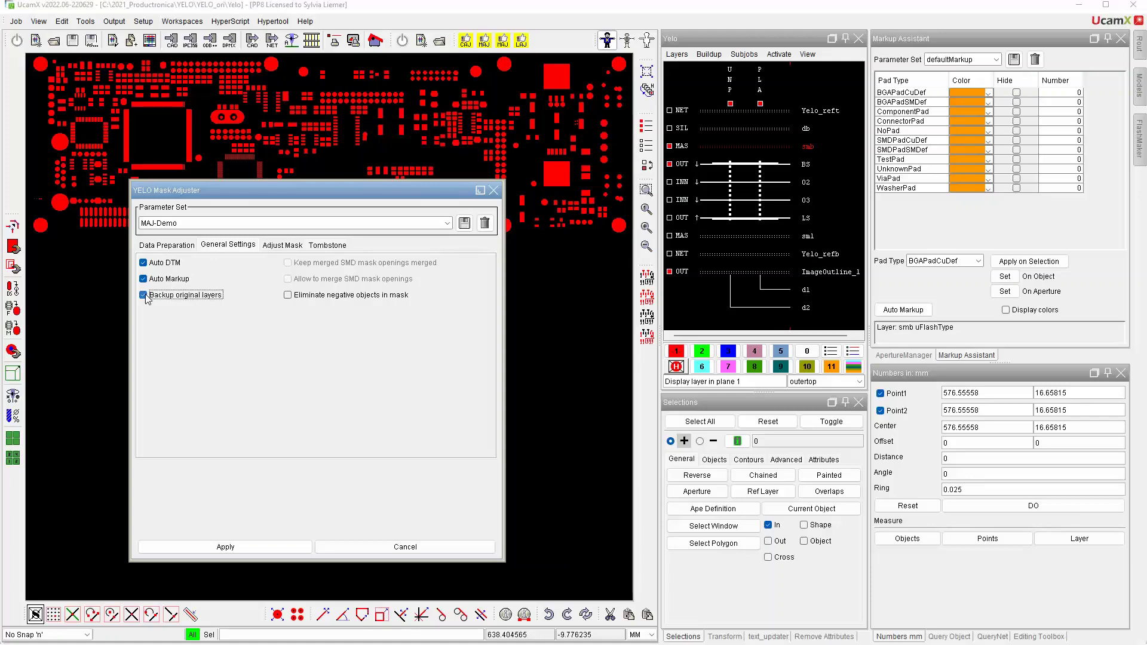
pyautogui.click(288, 295)
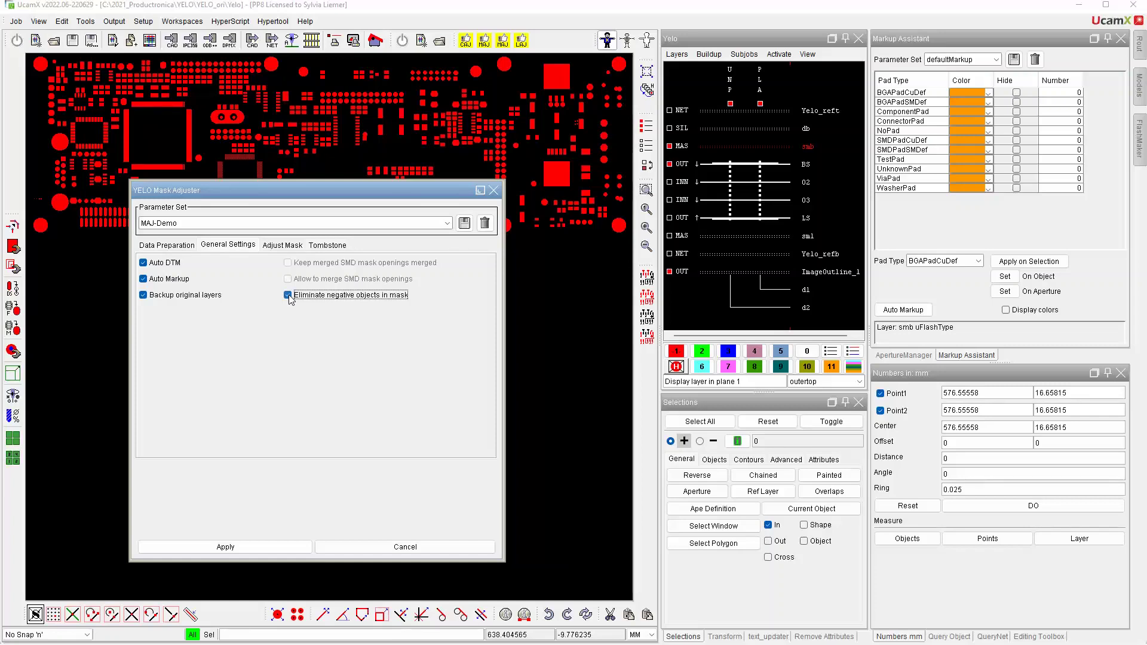
pyautogui.click(288, 295)
# Apply the mask adjustment with the MAJ-Demo parameter set, check the Tombstone settings, and close the YELO Mask Adjuster
pyautogui.click(299, 247)
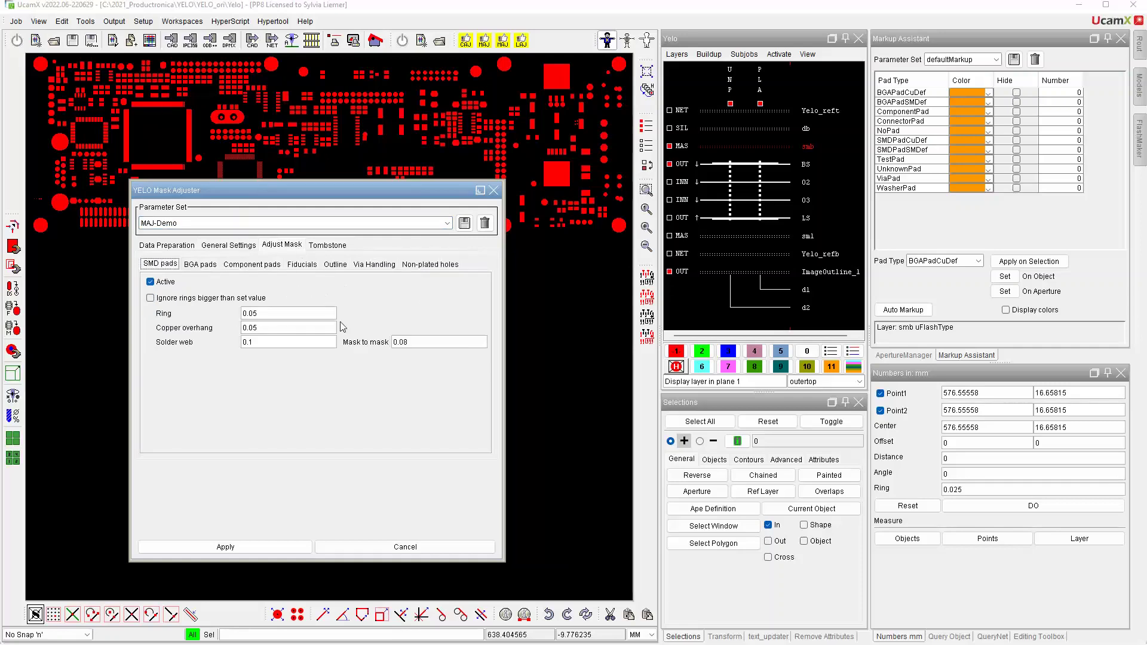
pyautogui.click(269, 549)
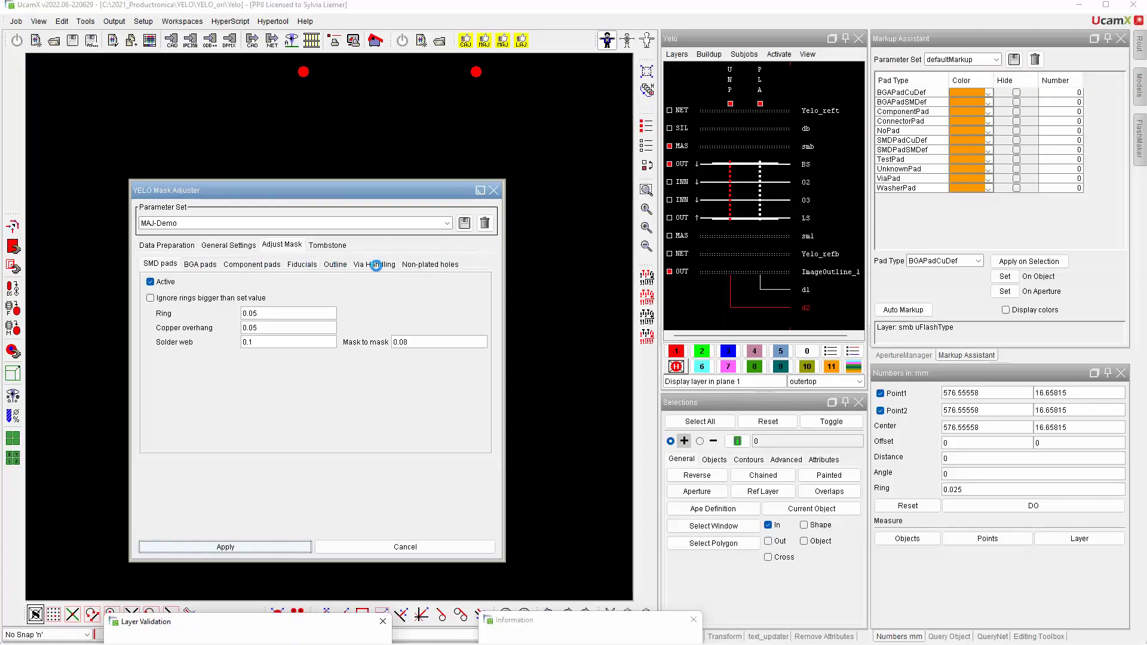
pyautogui.click(725, 251)
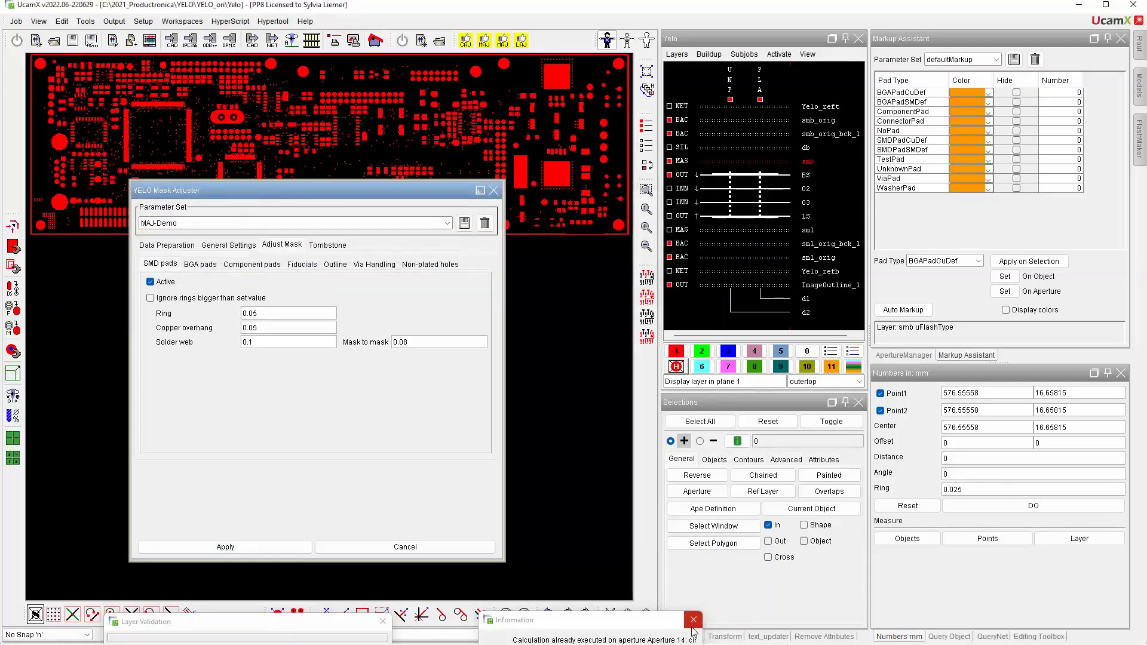
pyautogui.click(327, 245)
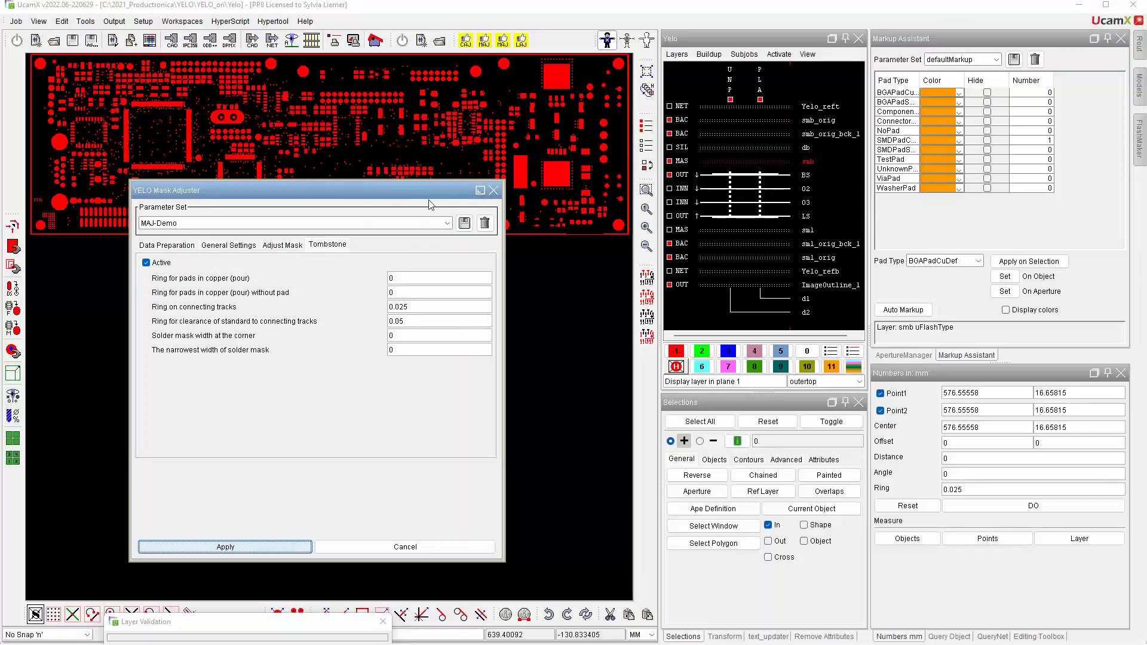
pyautogui.click(493, 191)
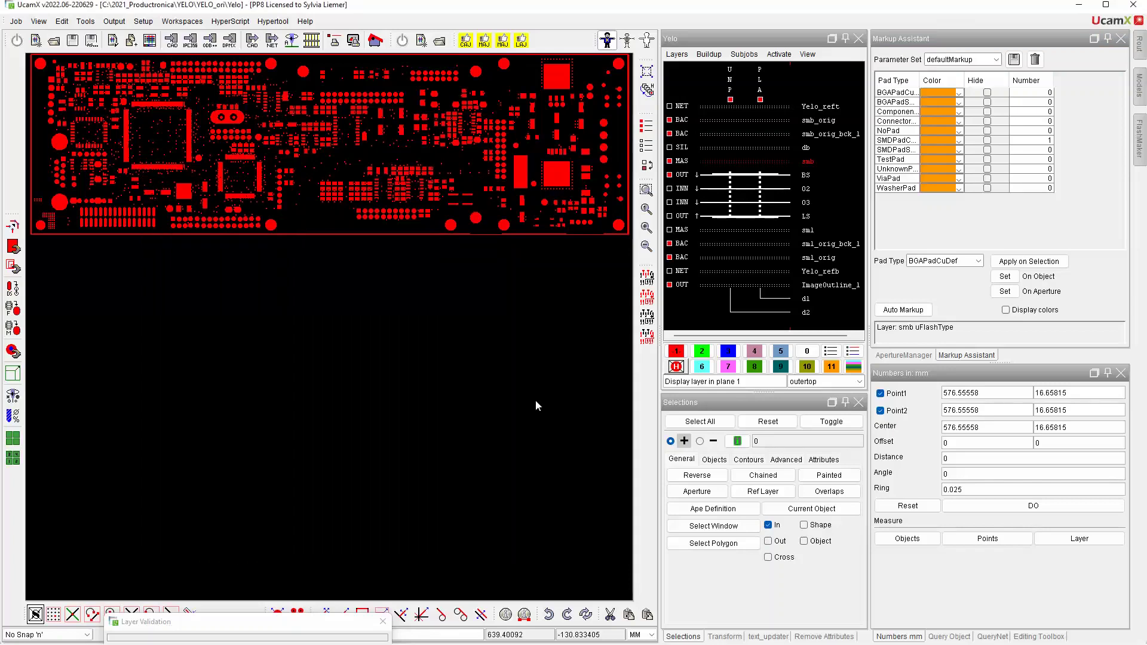
# Display the smb mask layer in green on plane 2 and the BS copper layer in red on plane 1
pyautogui.click(703, 352)
pyautogui.click(681, 354)
pyautogui.click(804, 175)
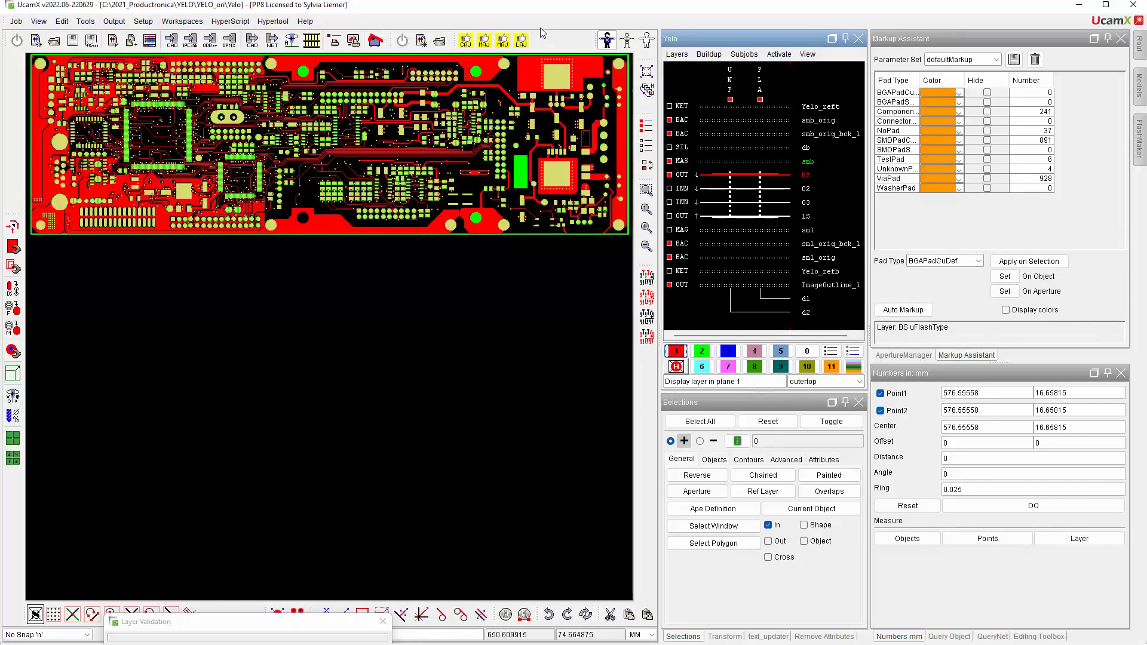
# Reopen the YELO Mask Adjuster at the SMD pad settings and measure the mask ring around a rectangular SMD pad
pyautogui.click(503, 40)
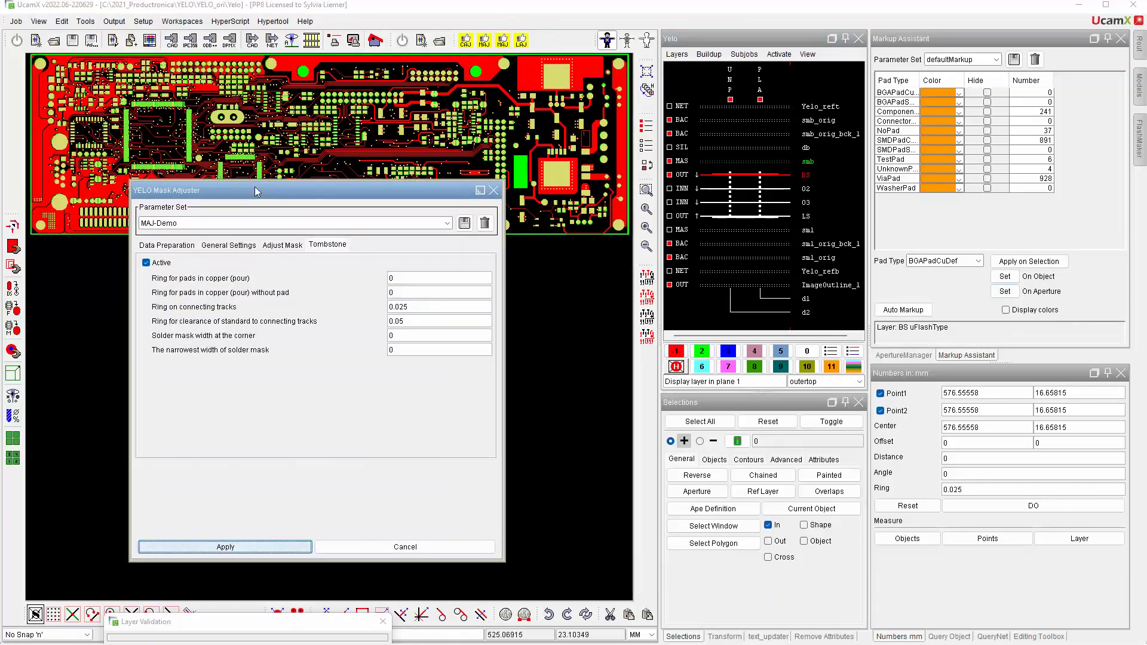
pyautogui.moveTo(255, 191); pyautogui.dragTo(935, 258)
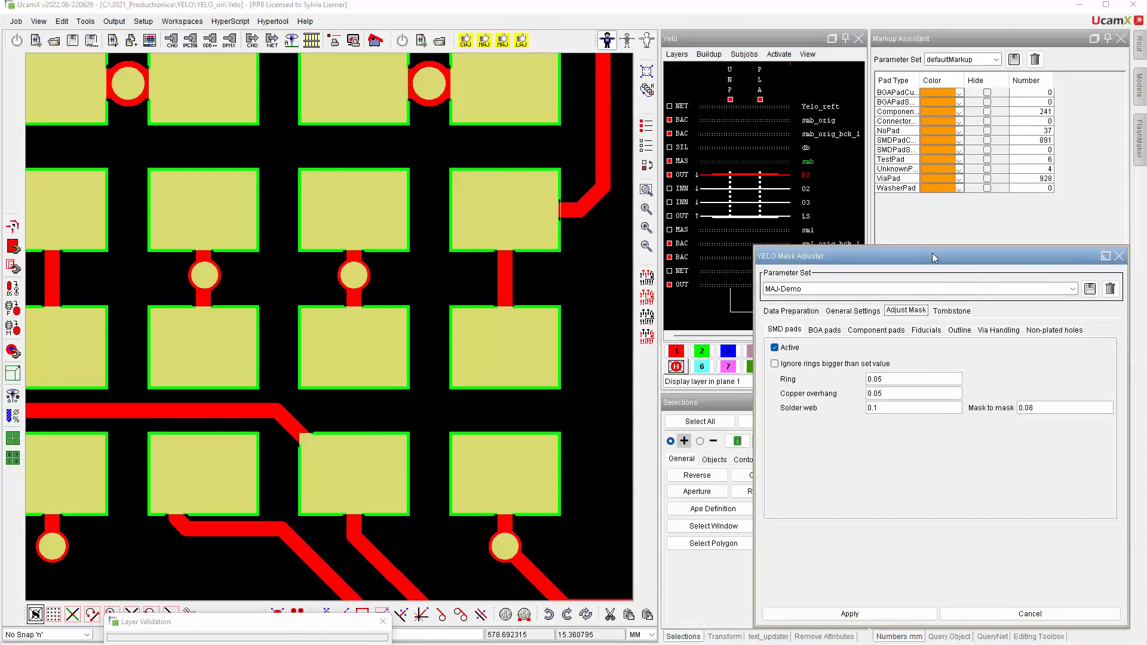
pyautogui.click(784, 332)
pyautogui.moveTo(895, 254); pyautogui.dragTo(564, 52)
pyautogui.click(907, 506)
pyautogui.click(907, 538)
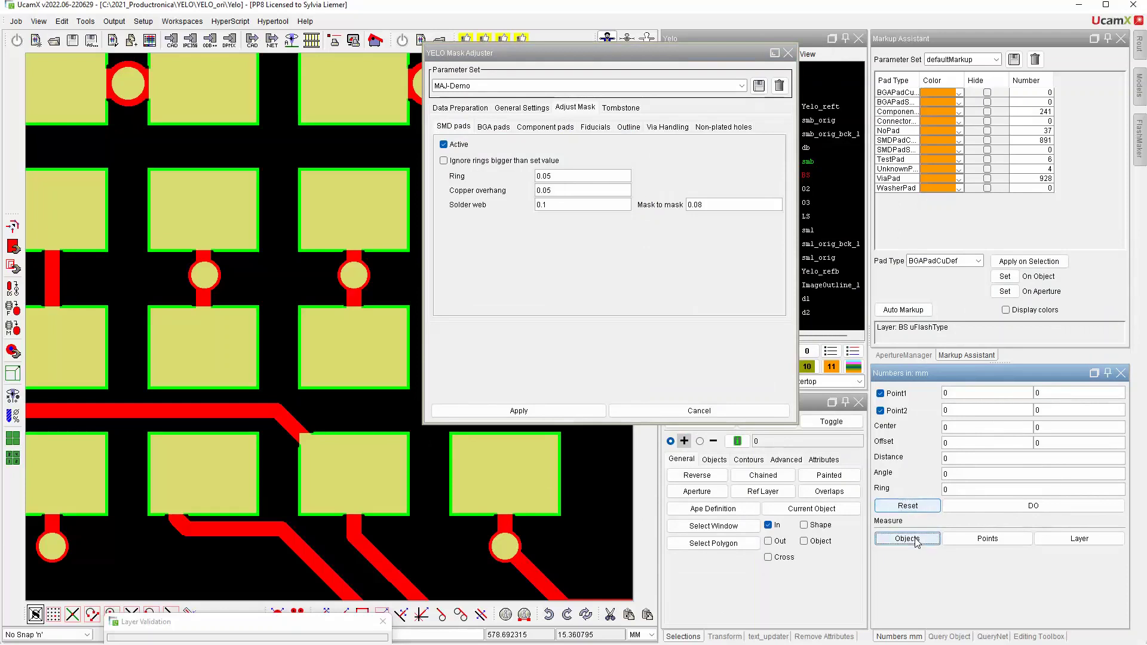
pyautogui.click(160, 361)
pyautogui.click(149, 383)
pyautogui.click(149, 383)
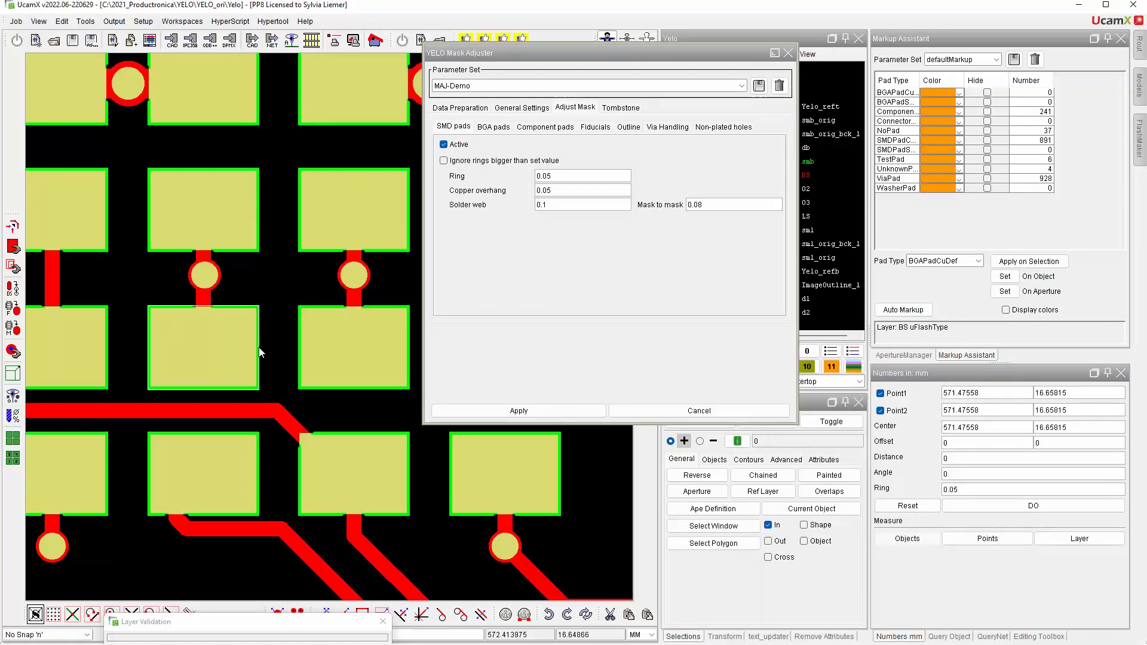
# Measure the mask ring around a round component pad and check the mask settings for component and BGA pads
pyautogui.scroll(-4, 259, 349)
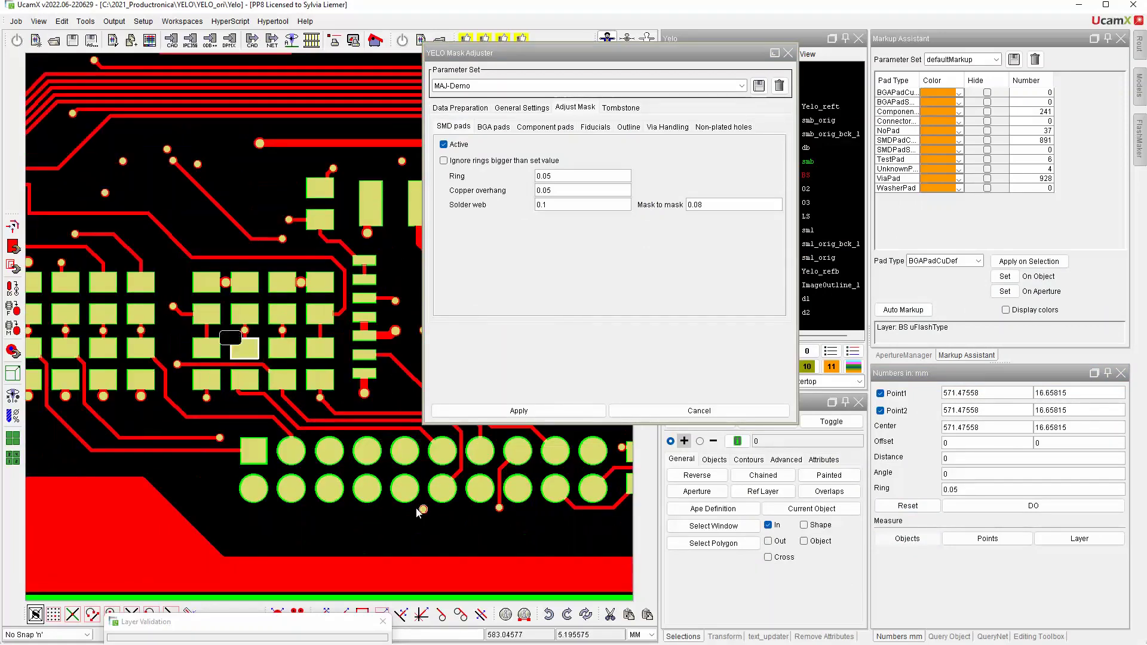
pyautogui.scroll(4, 338, 487)
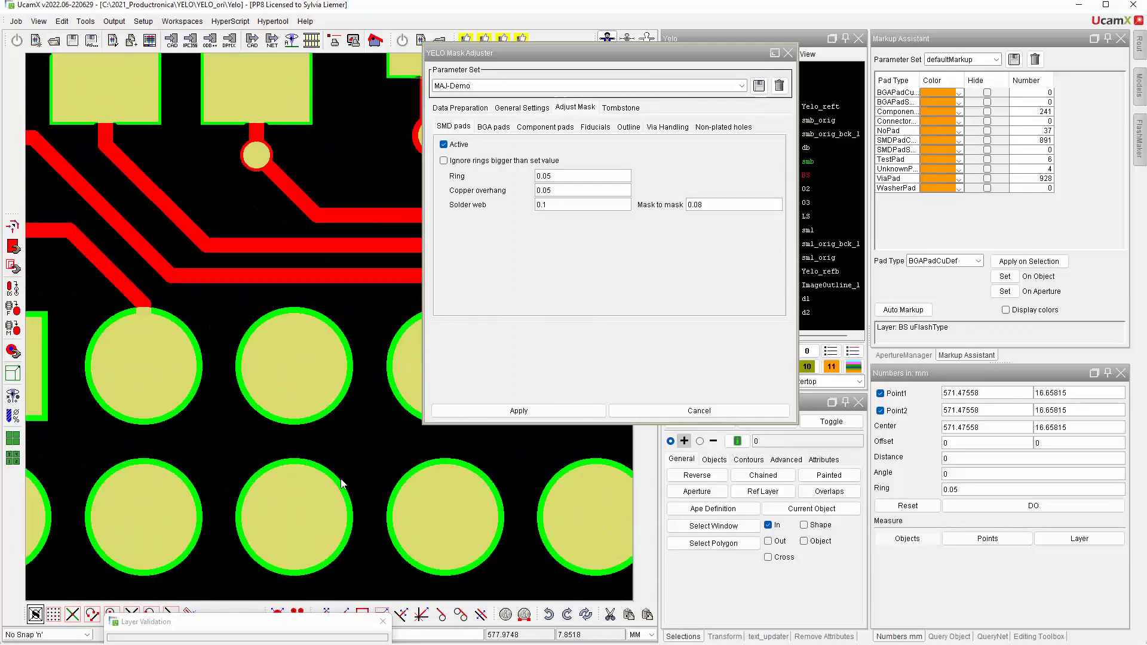
pyautogui.scroll(1, 342, 483)
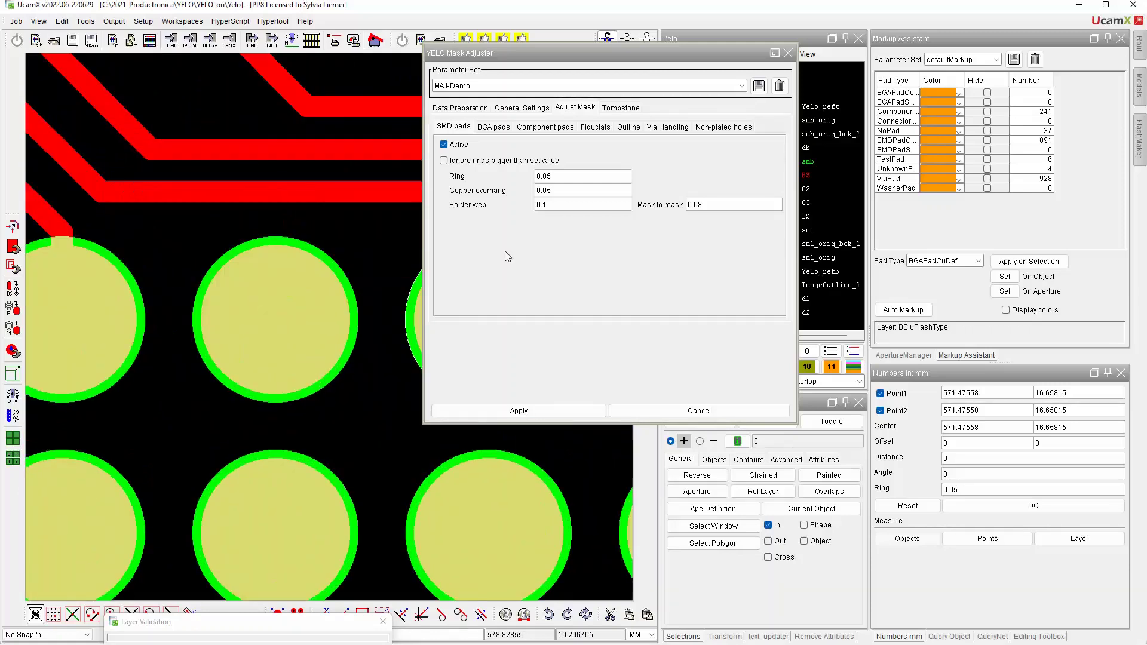
pyautogui.click(903, 506)
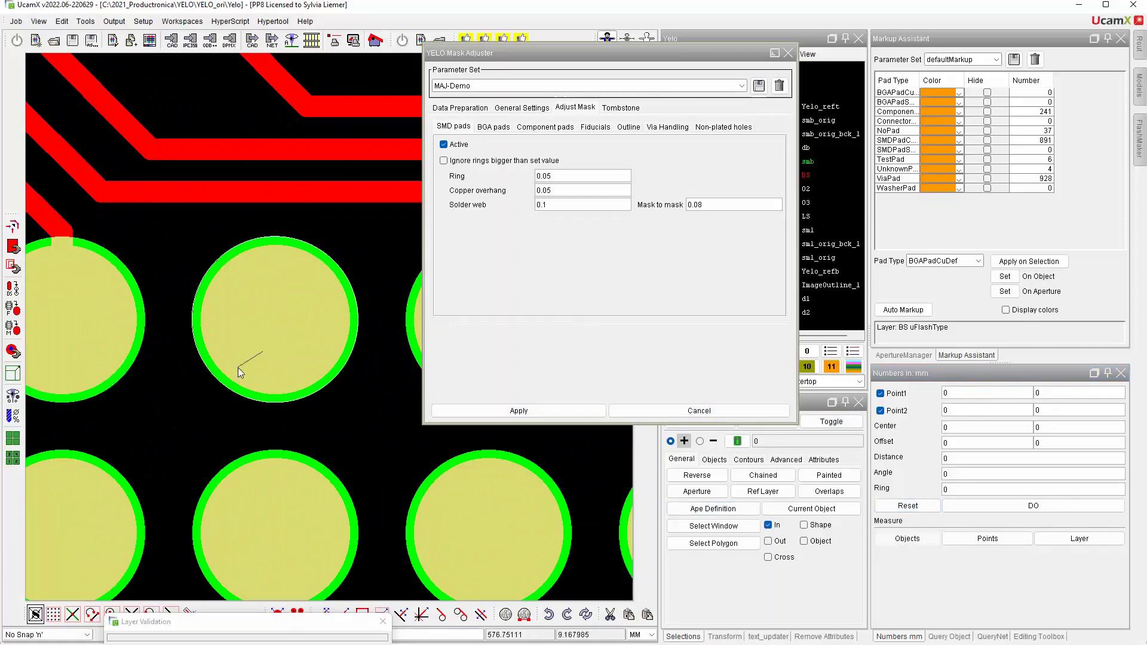
pyautogui.click(229, 351)
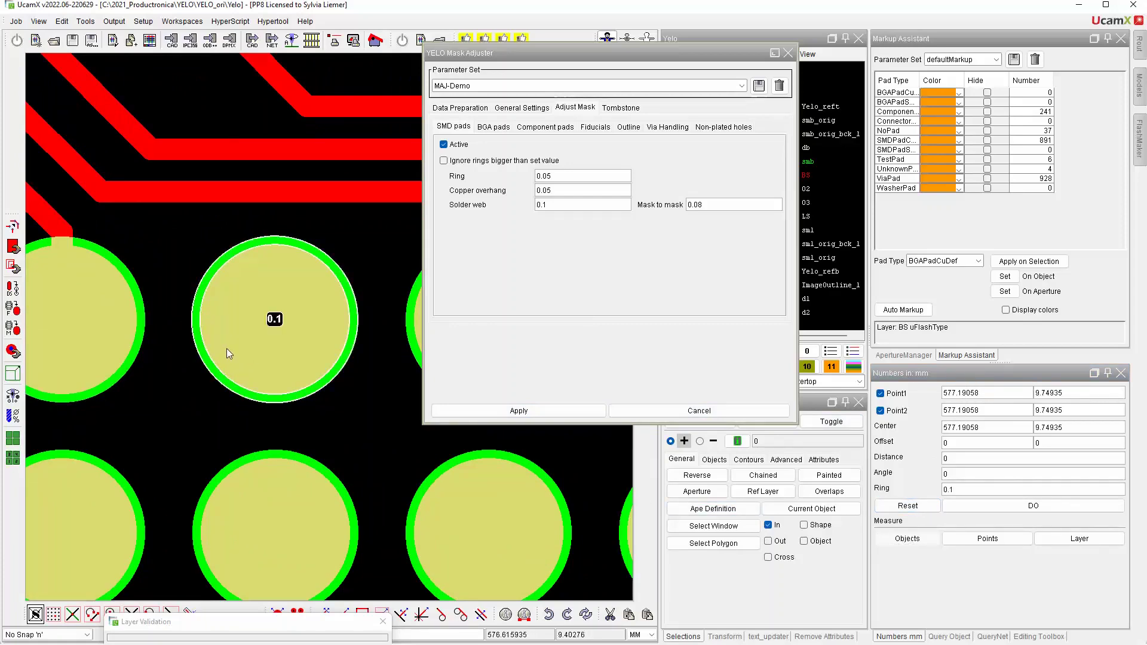
pyautogui.click(531, 126)
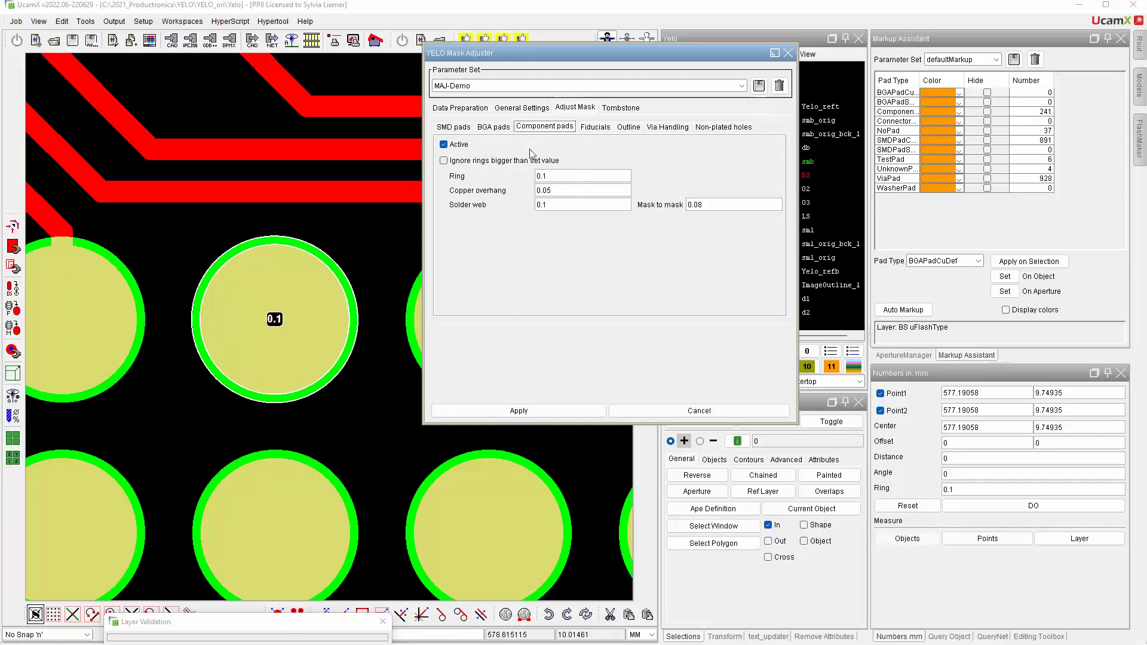
pyautogui.click(494, 127)
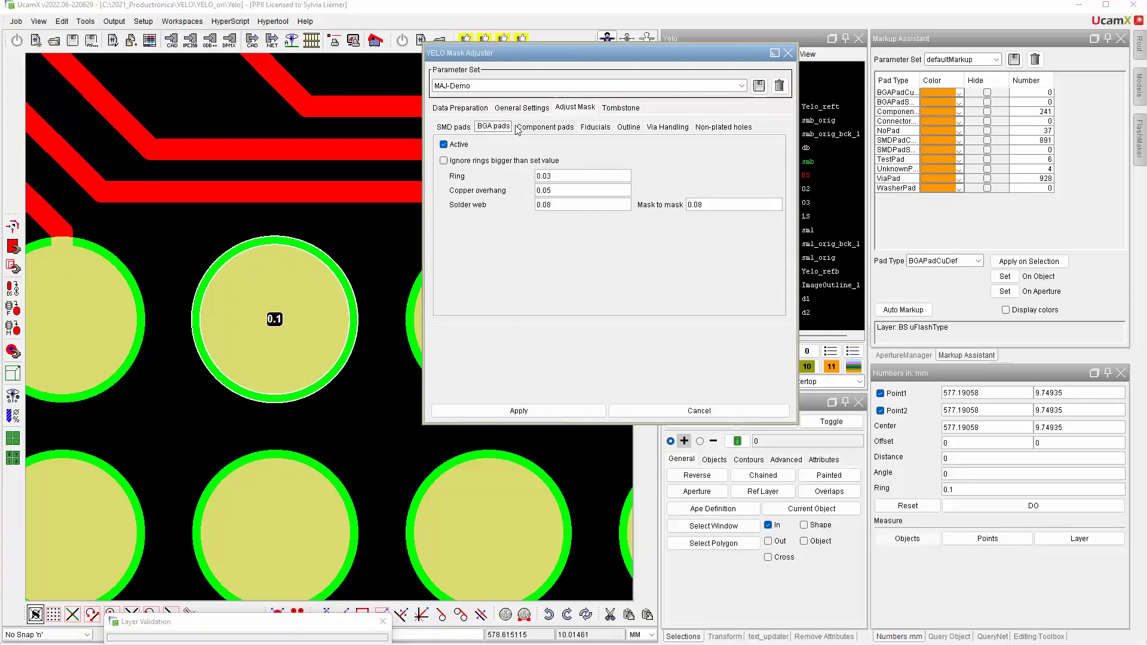
# Check the fiducial and outline mask settings, moving the YELO Mask Adjuster clear of the board view
pyautogui.click(608, 128)
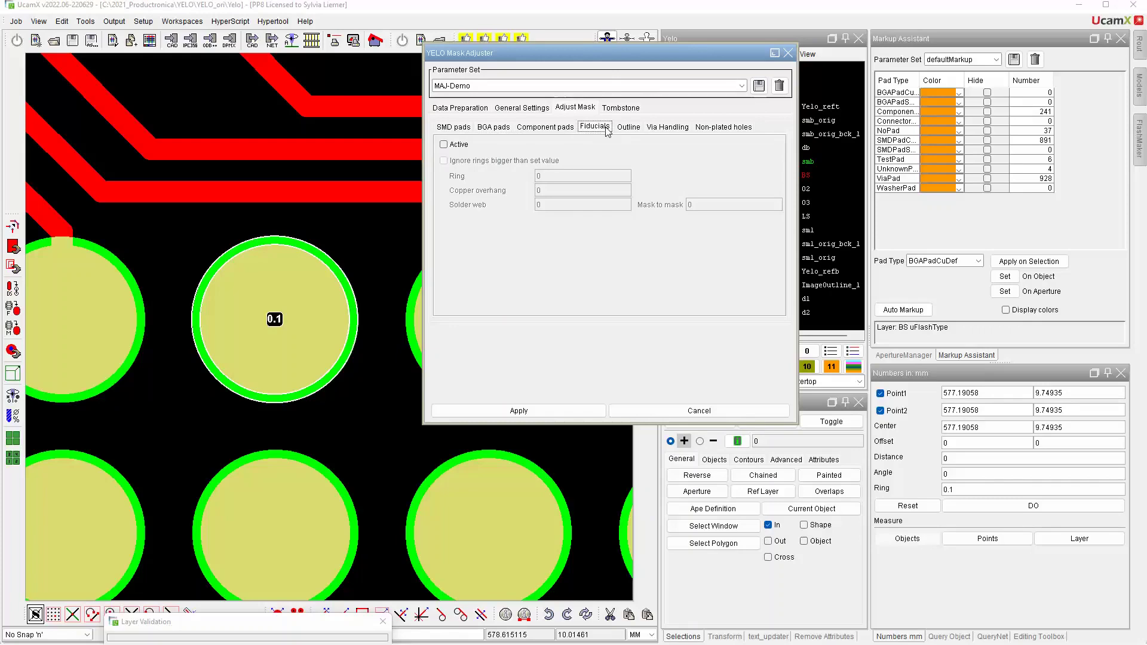
pyautogui.click(629, 128)
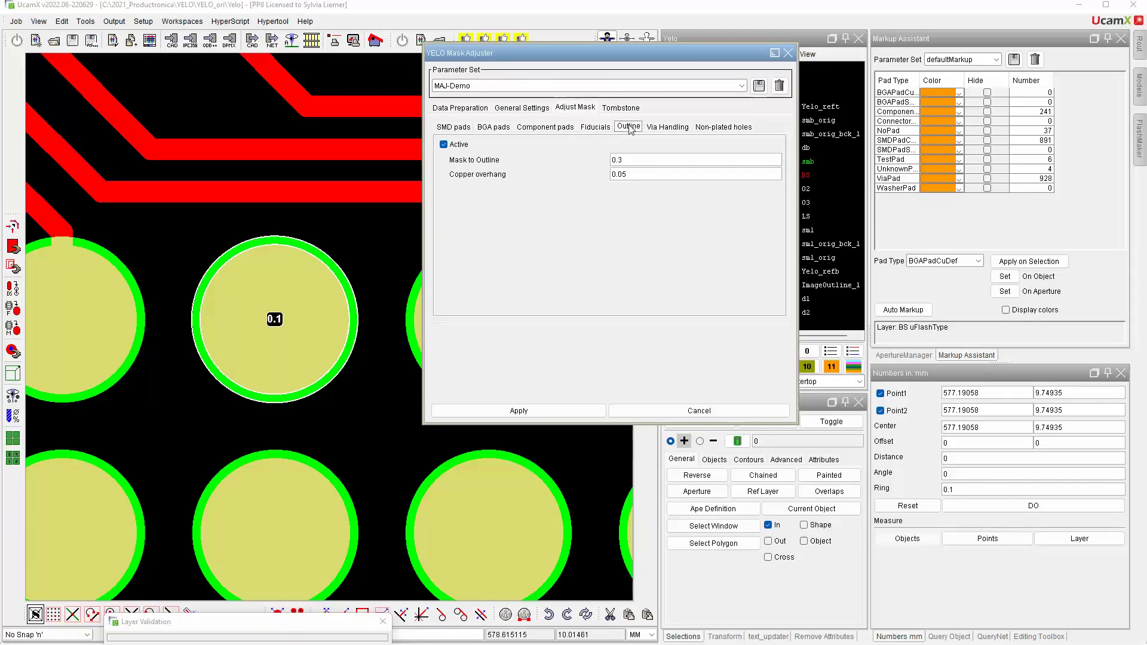
pyautogui.moveTo(694, 41); pyautogui.dragTo(894, 45)
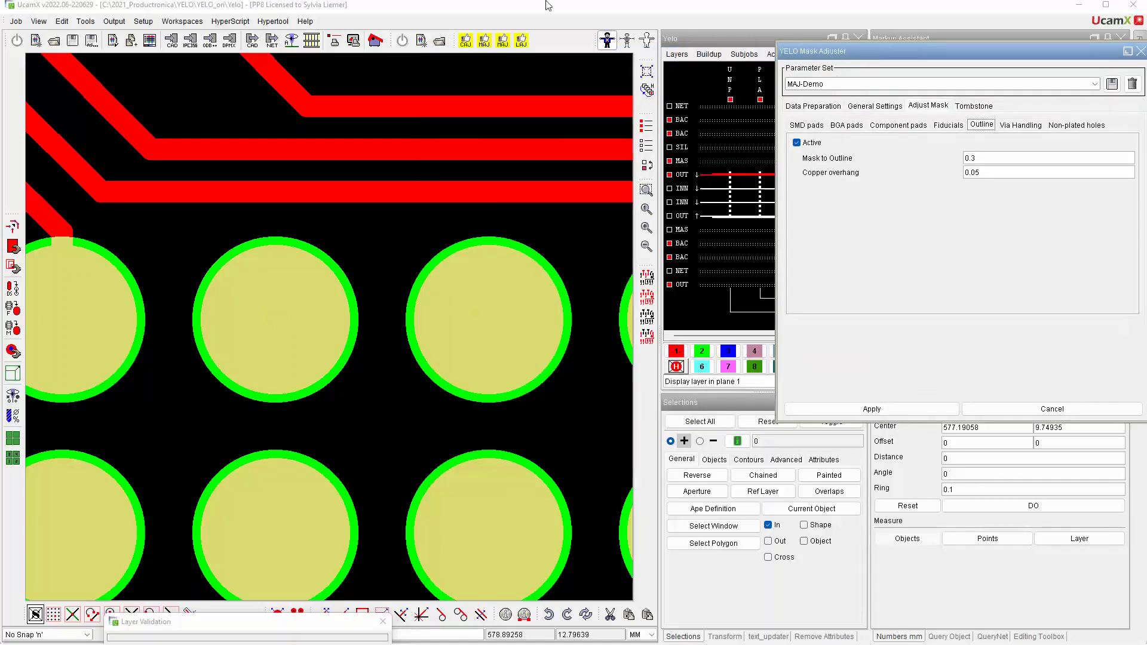
# Measure the clearance between the copper and the mask outline at the board's lower edge
pyautogui.click(646, 209)
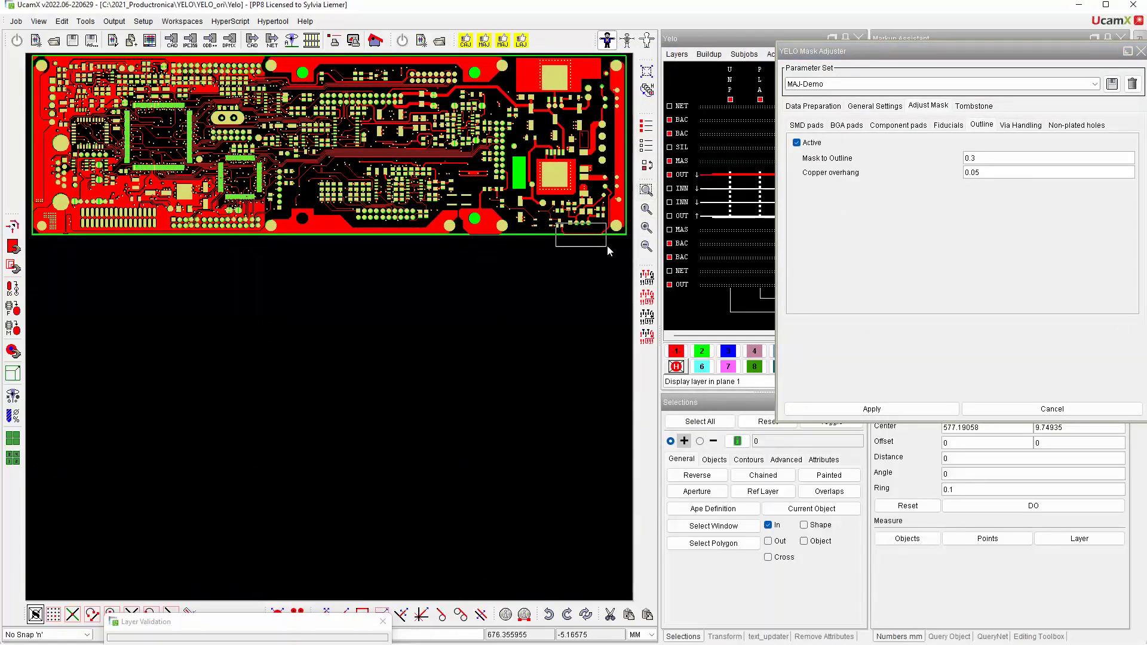
pyautogui.moveTo(607, 245); pyautogui.dragTo(555, 224)
pyautogui.moveTo(412, 308); pyautogui.dragTo(470, 359)
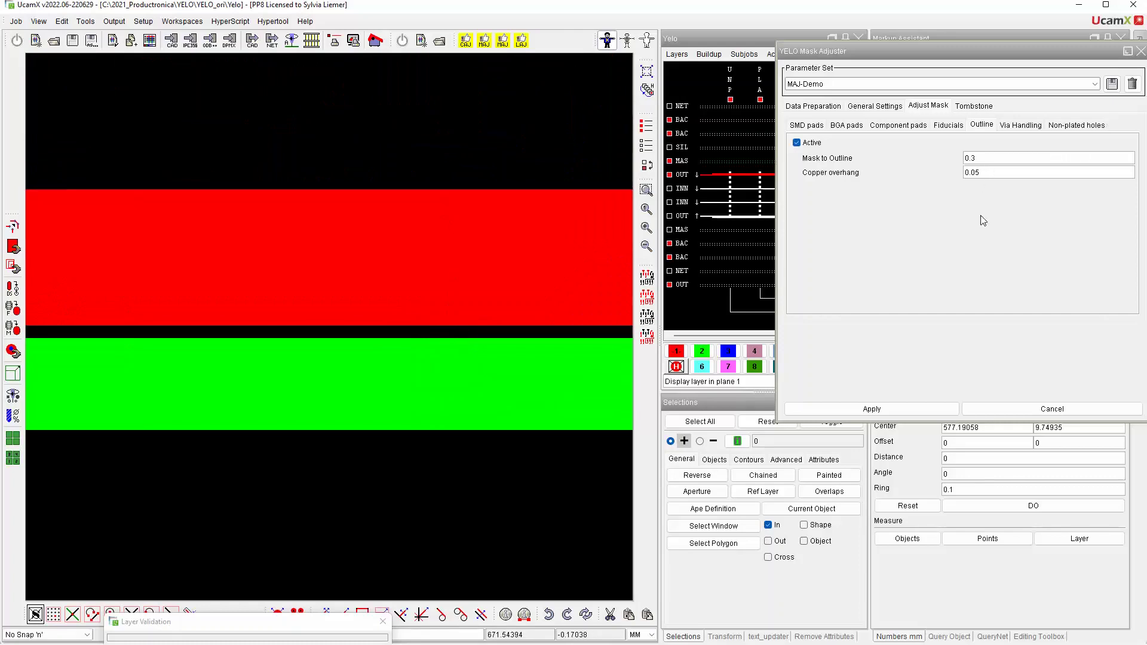
pyautogui.click(920, 506)
pyautogui.click(909, 539)
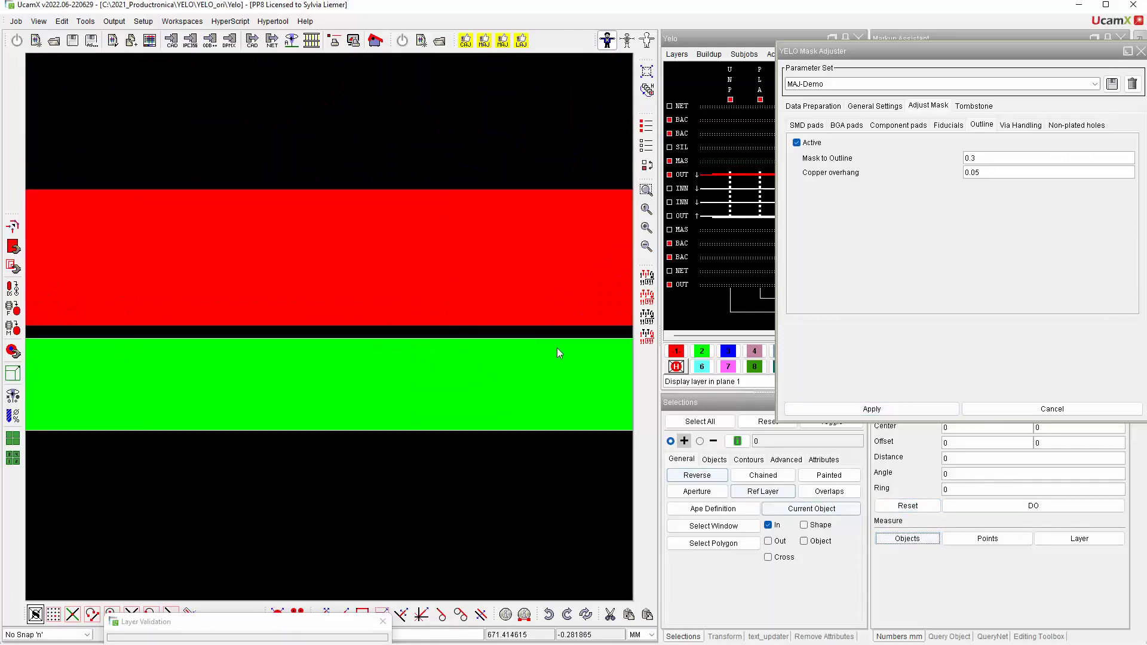
pyautogui.click(497, 293)
pyautogui.click(481, 364)
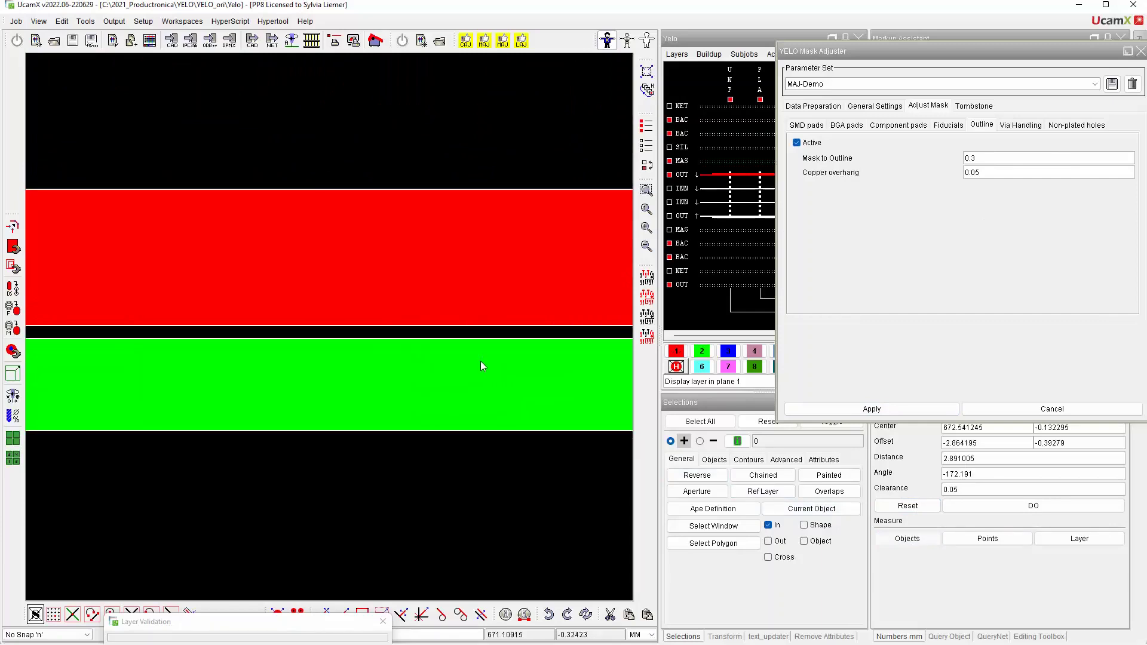
pyautogui.doubleClick(1004, 488)
# Open the via handling mask settings and display drill layer d1 in blue on plane 3 over two vias next to SMD pads
pyautogui.click(1030, 124)
pyautogui.scroll(-2, 454, 154)
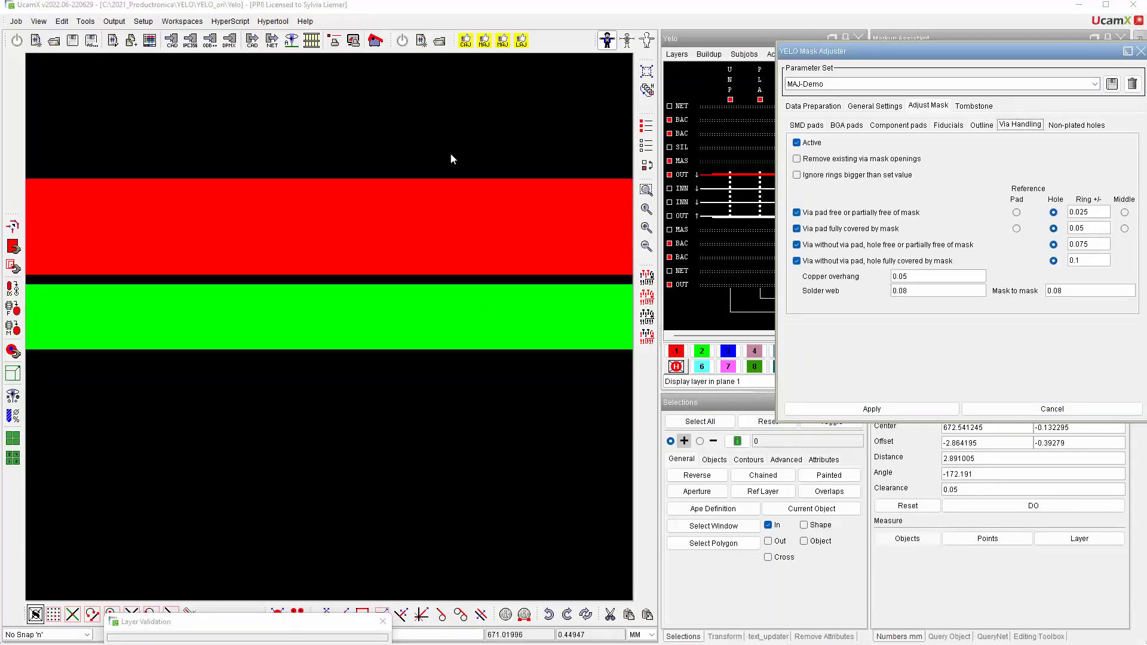
pyautogui.scroll(-3, 394, 168)
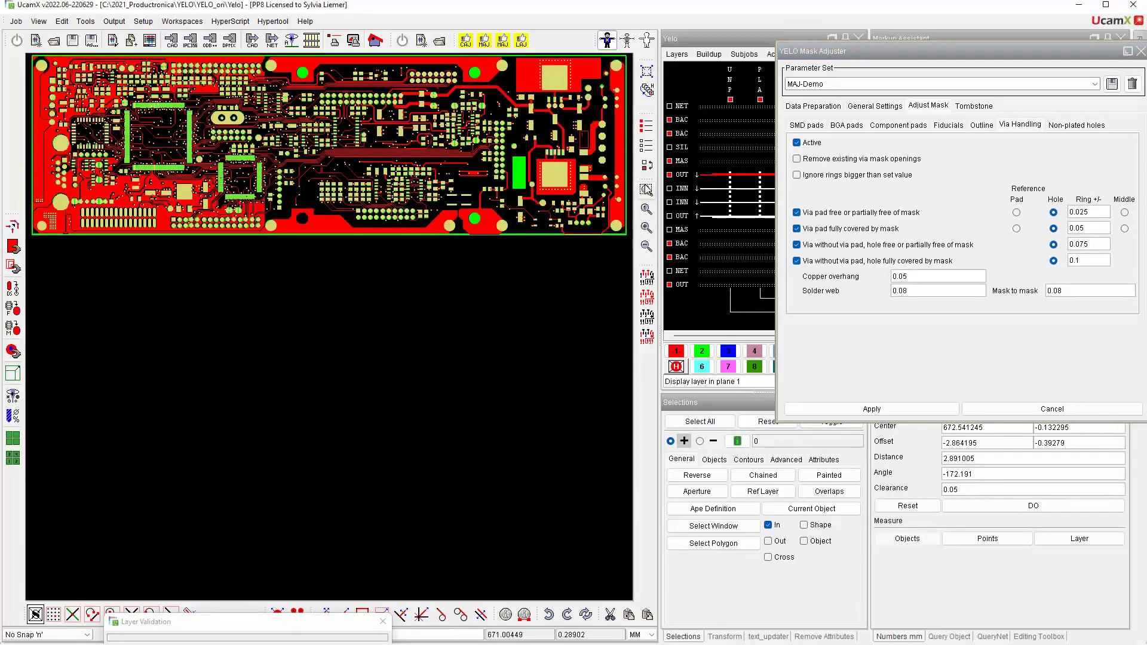
pyautogui.click(647, 190)
pyautogui.moveTo(397, 151); pyautogui.dragTo(425, 187)
pyautogui.moveTo(171, 303); pyautogui.dragTo(323, 412)
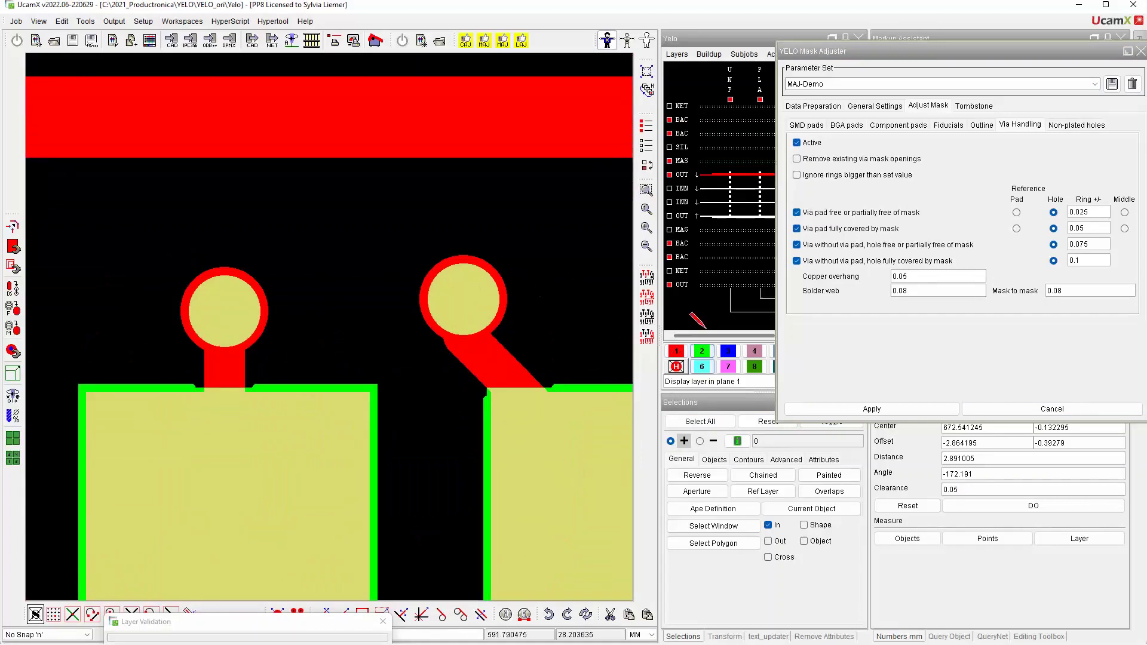
pyautogui.click(727, 351)
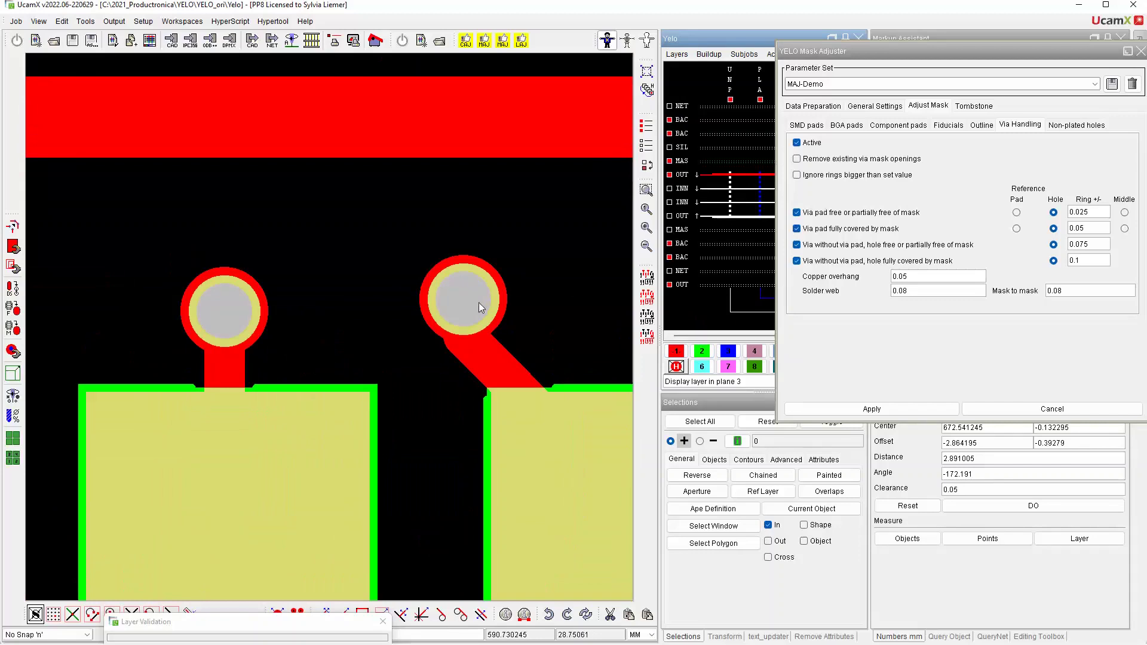
# Measure the mask ring around a via hole and compare it with the ring setting for via pads fully covered by mask
pyautogui.click(908, 505)
pyautogui.click(908, 539)
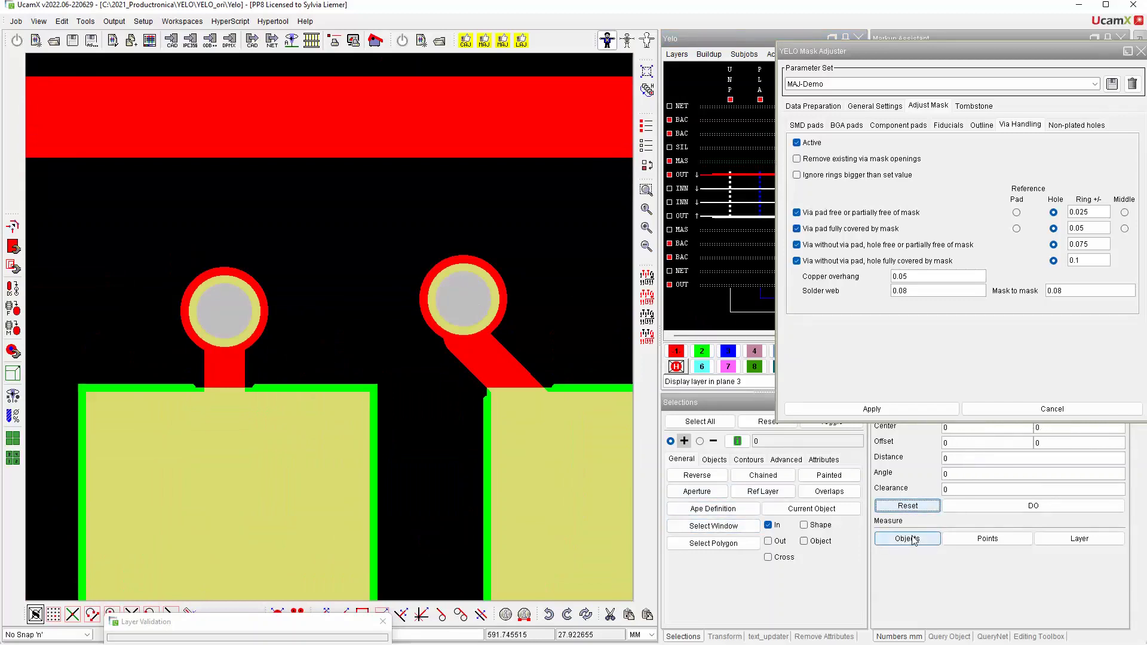
pyautogui.click(464, 301)
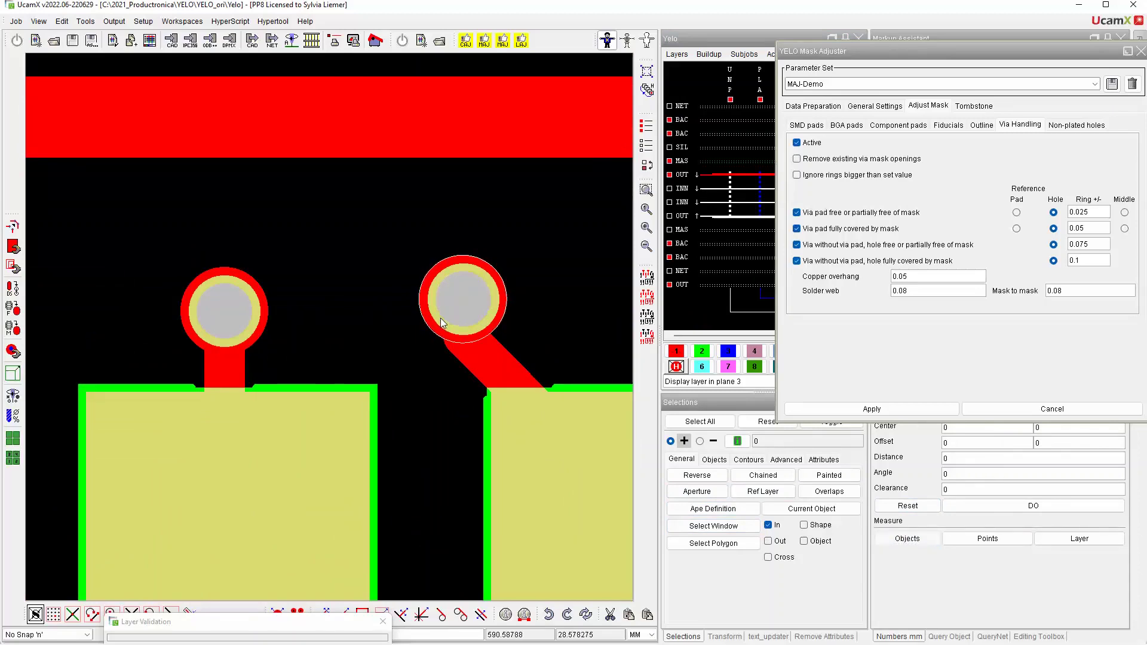
pyautogui.click(442, 317)
pyautogui.click(443, 323)
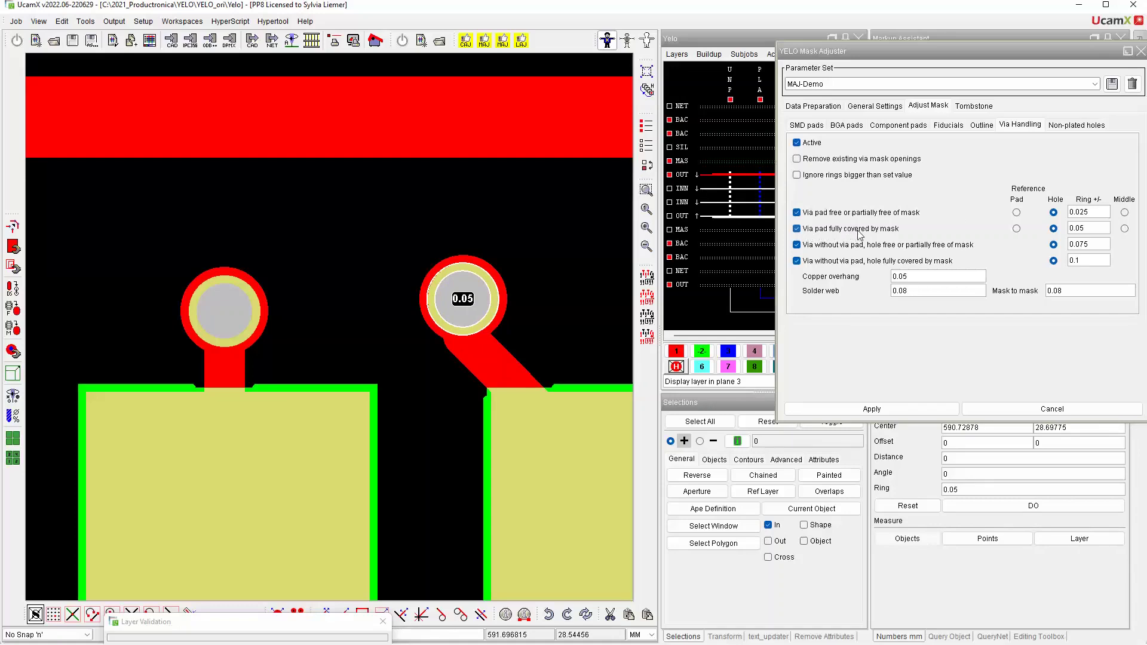
pyautogui.doubleClick(1076, 229)
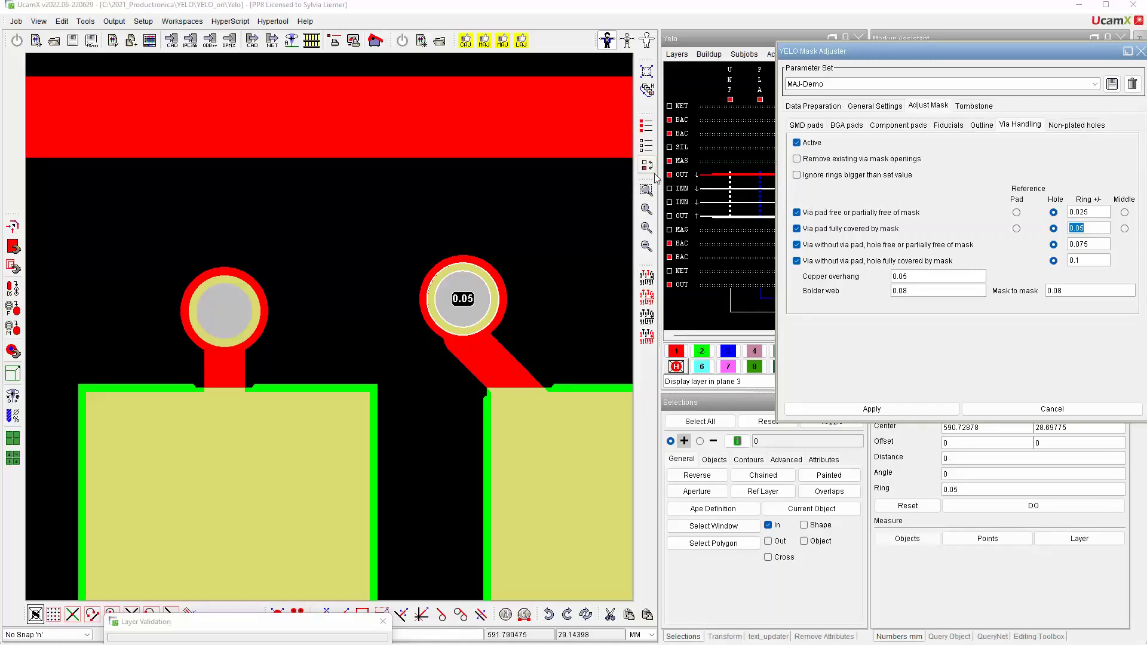
# Review the Tombstone settings and the General Settings, including the option to eliminate negative objects in mask
pyautogui.click(646, 190)
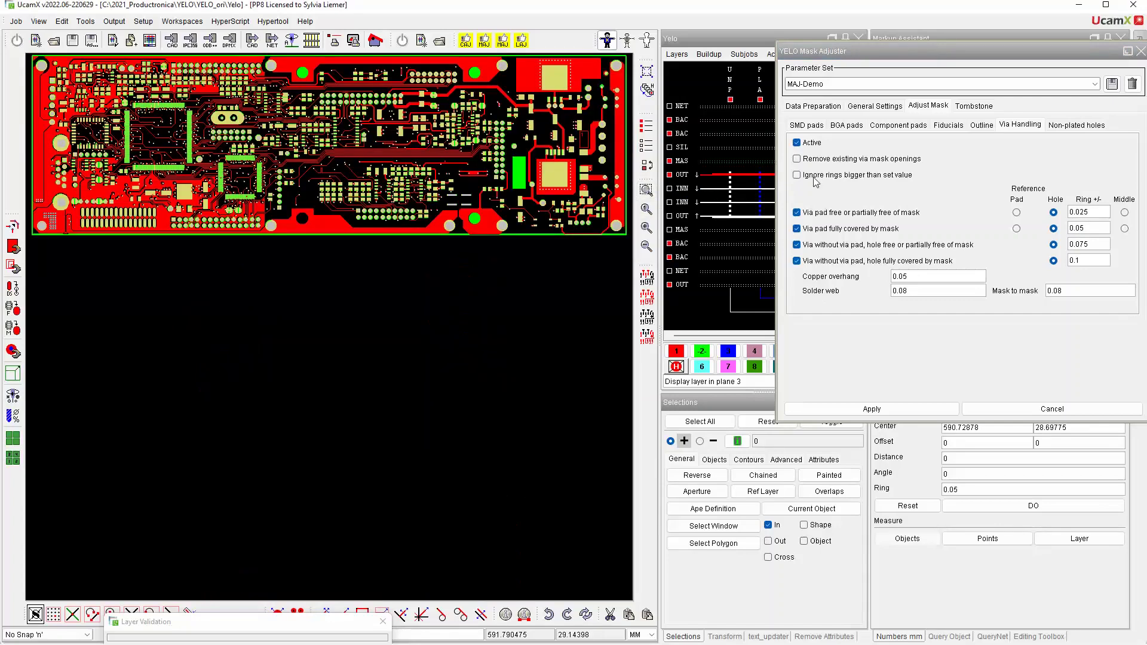
pyautogui.click(989, 109)
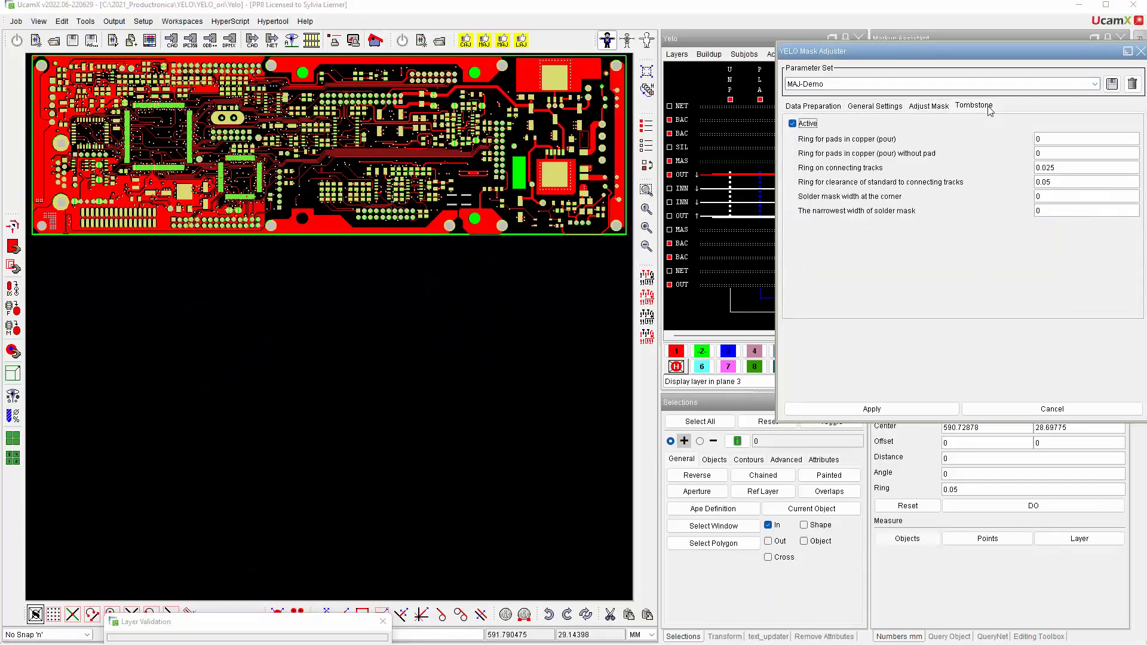
pyautogui.click(863, 108)
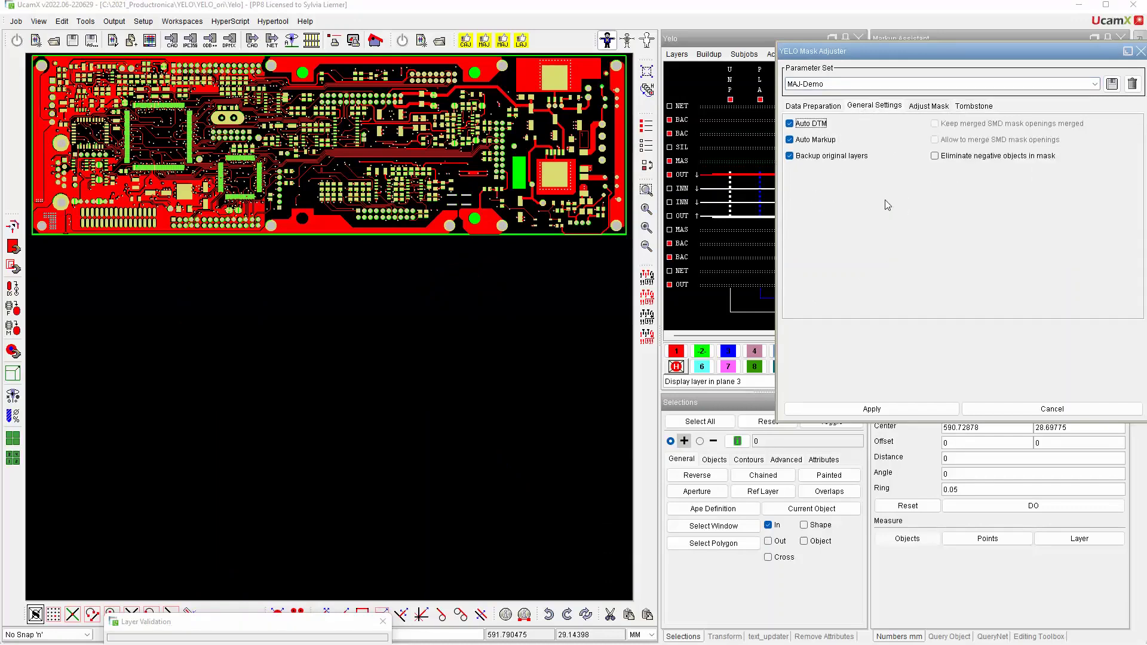
pyautogui.click(934, 156)
# Inspect the mask opening where a track enters an SMD pad, in outline display and back in filled display
pyautogui.click(647, 191)
pyautogui.moveTo(317, 185); pyautogui.dragTo(343, 206)
pyautogui.moveTo(309, 160); pyautogui.dragTo(398, 206)
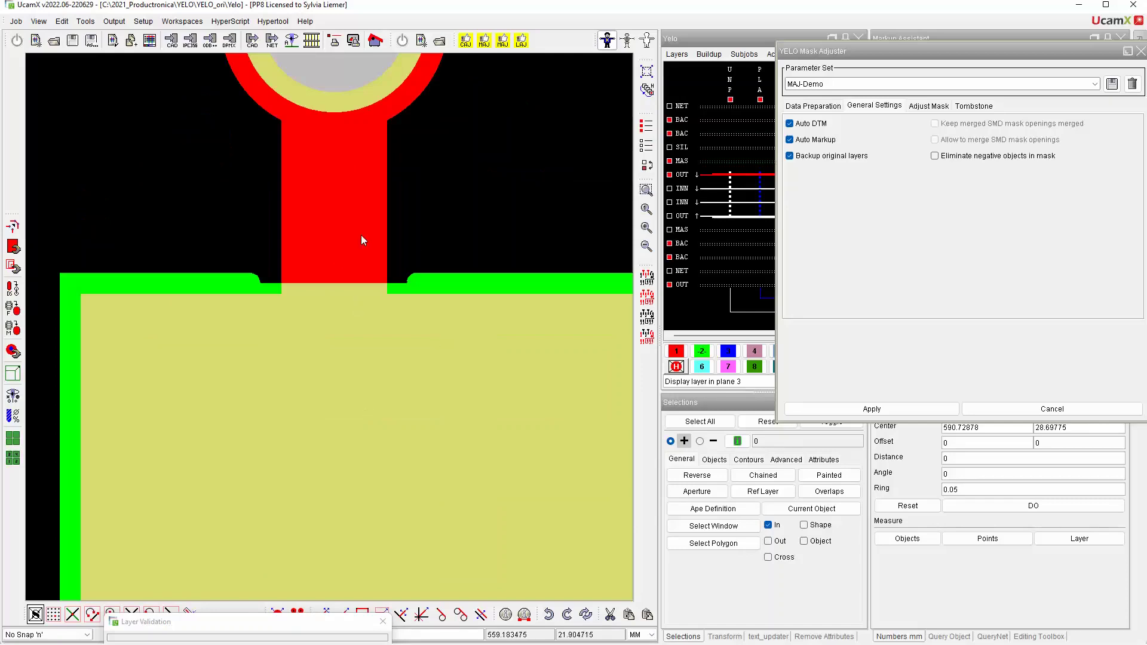
pyautogui.click(627, 43)
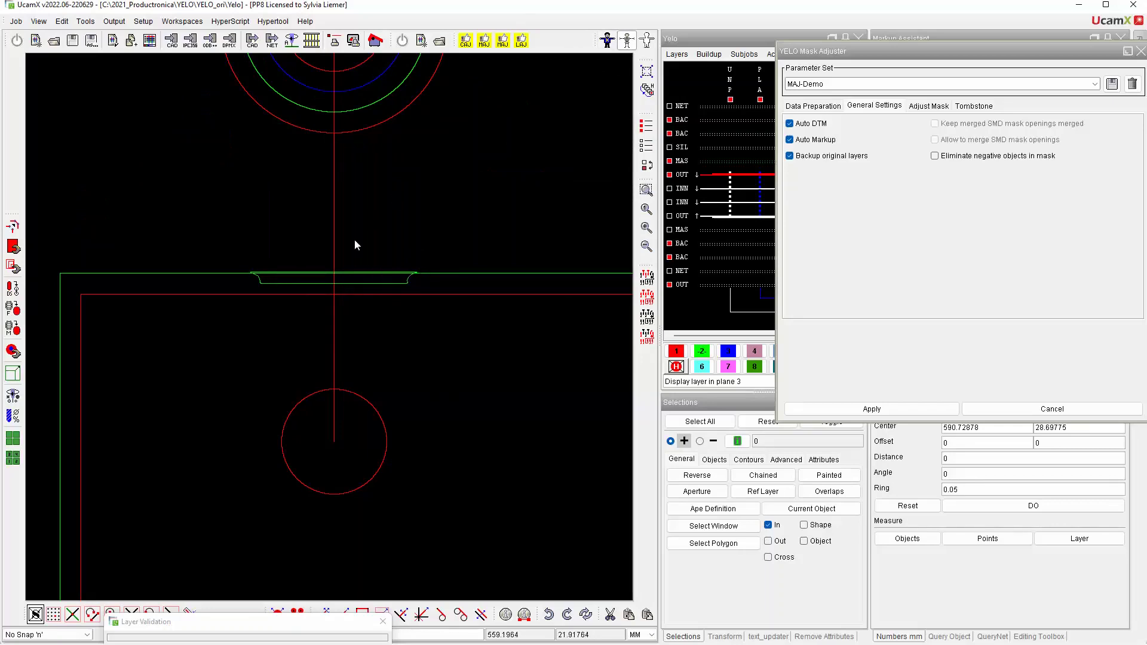
pyautogui.click(607, 40)
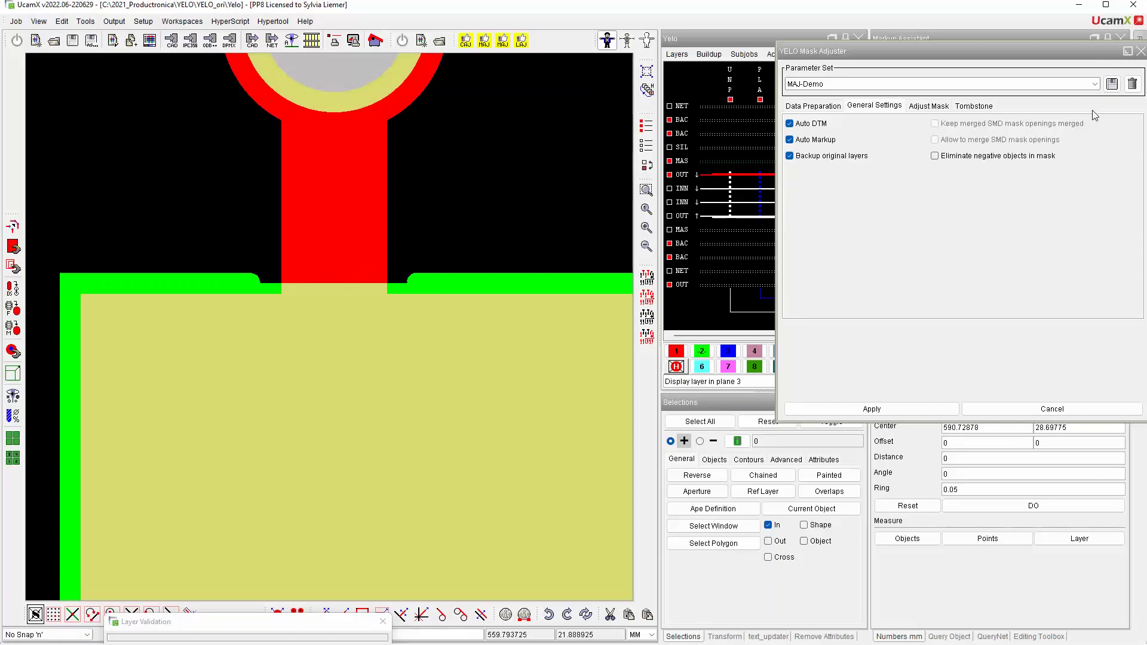
# Close the YELO Mask Adjuster, switch to the UcamX v2022.06 page in Chrome, and go to the Snap Mode section
pyautogui.click(1141, 51)
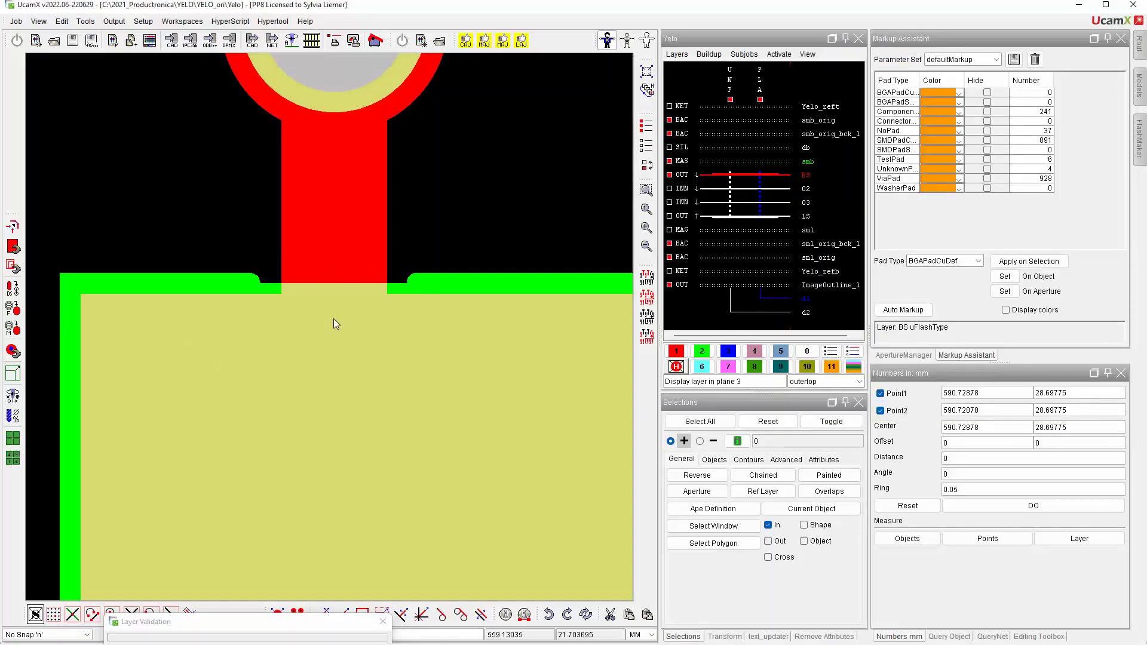
pyautogui.hotkey('alt', 'Tab')
pyautogui.hotkey('alt', 'Tab')
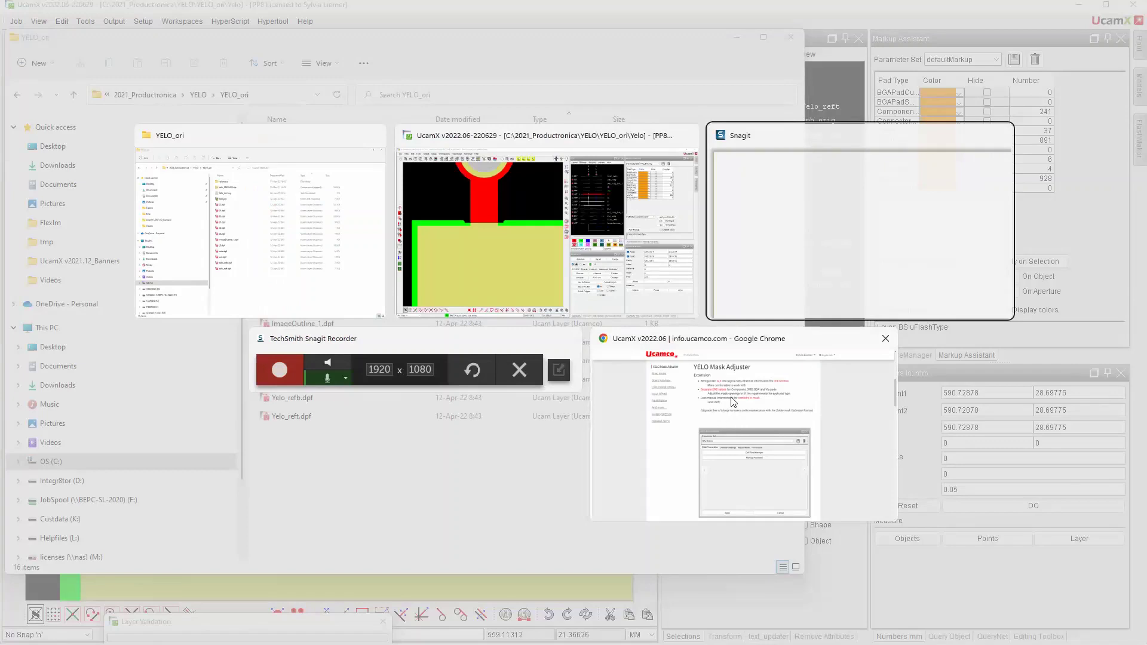
pyautogui.click(733, 401)
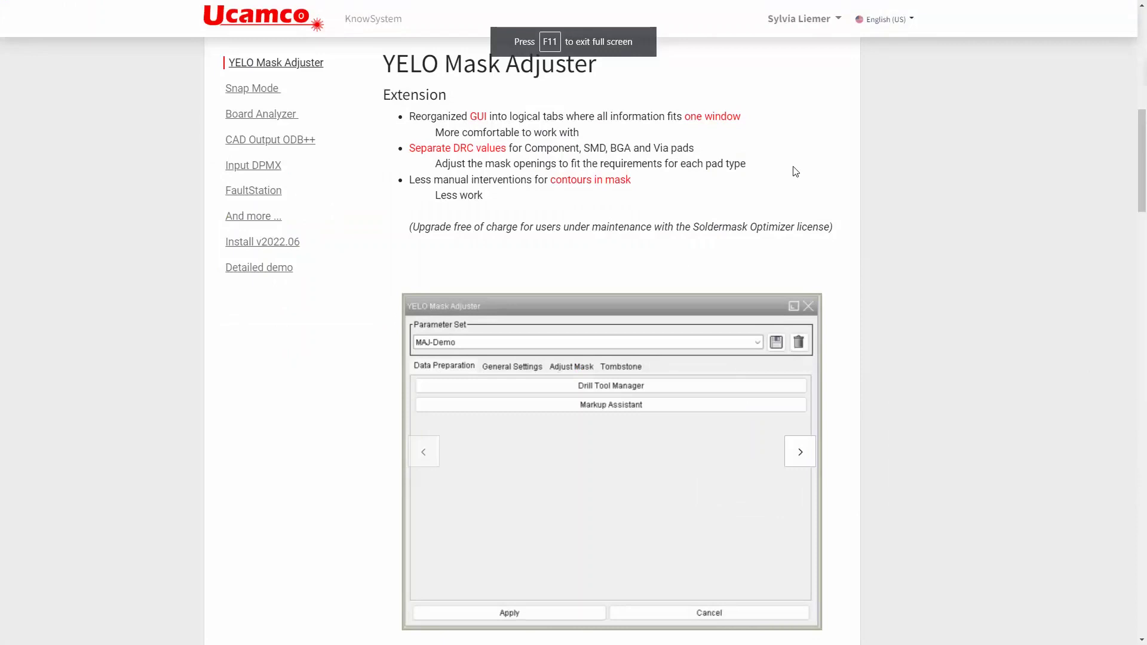
pyautogui.scroll(-5, 796, 172)
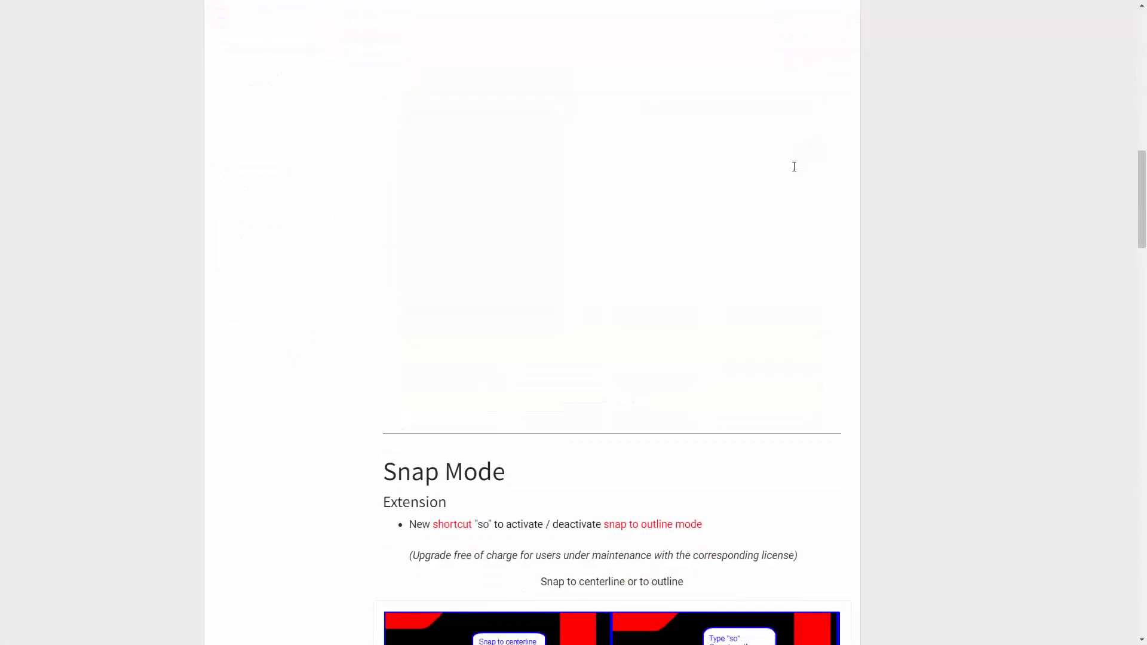
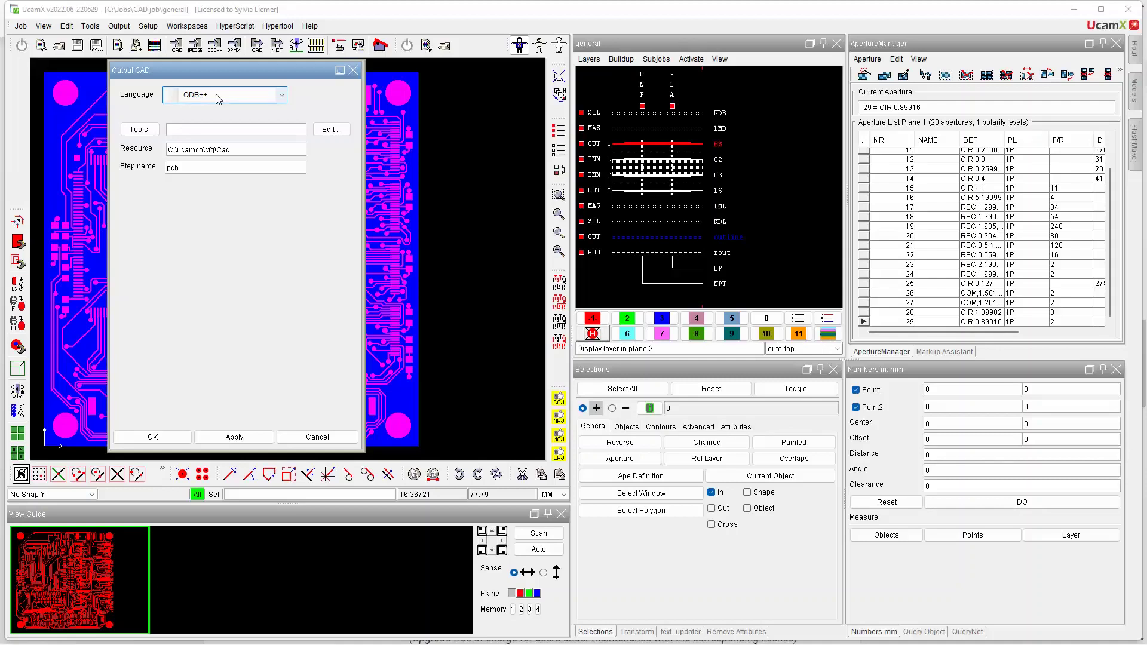
# Output the single-board CAD job as ODB++ with the step name pcb
pyautogui.doubleClick(220, 172)
pyautogui.click(154, 439)
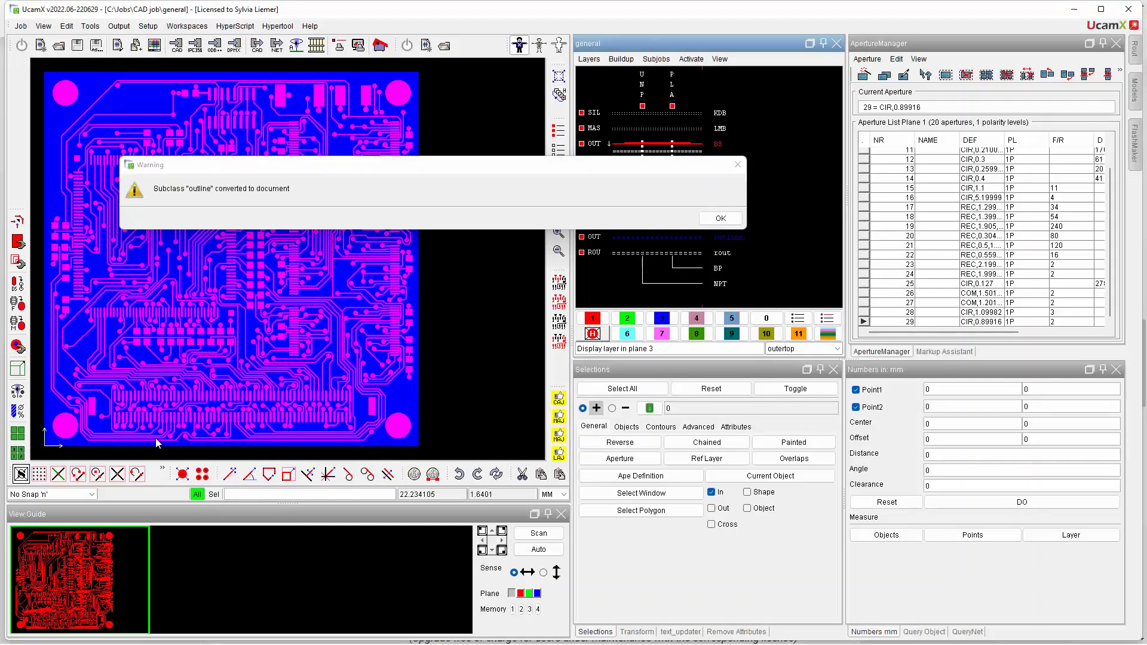
pyautogui.click(721, 218)
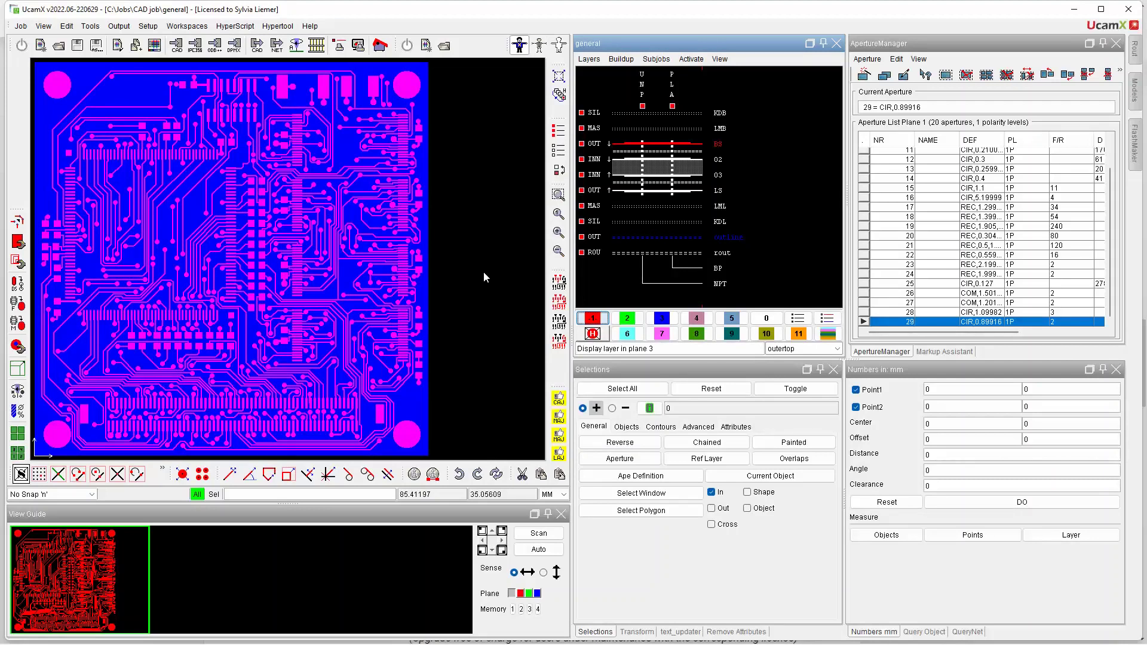
# Save the job under the name general_panel.job in the CAD job folder
pyautogui.click(21, 26)
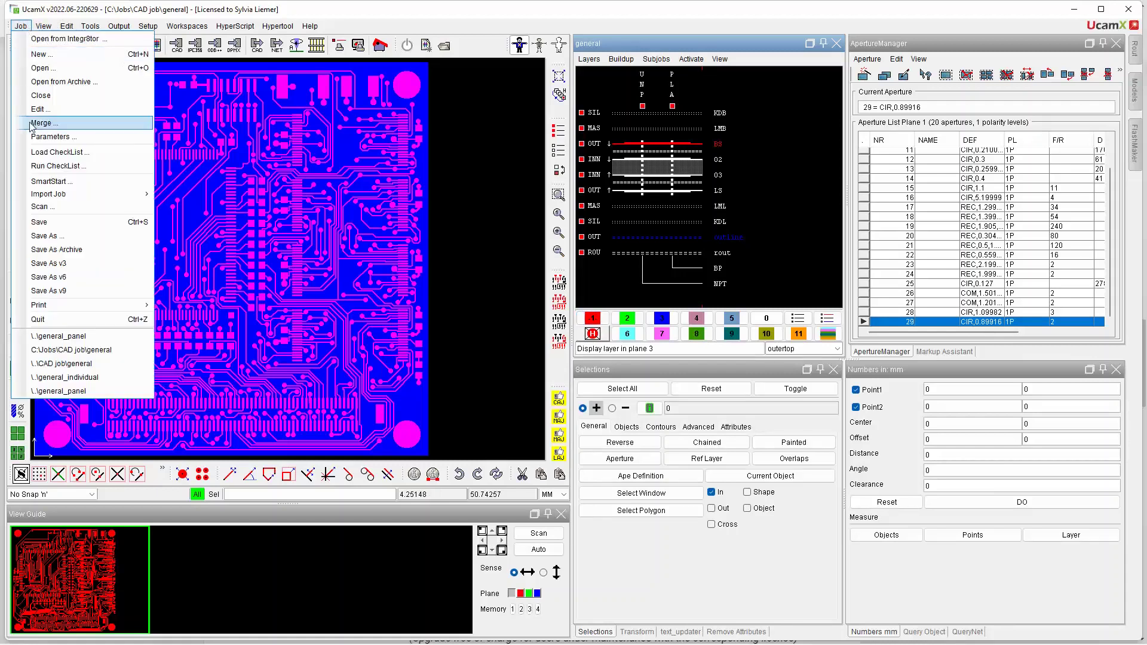
pyautogui.click(63, 239)
pyautogui.click(519, 361)
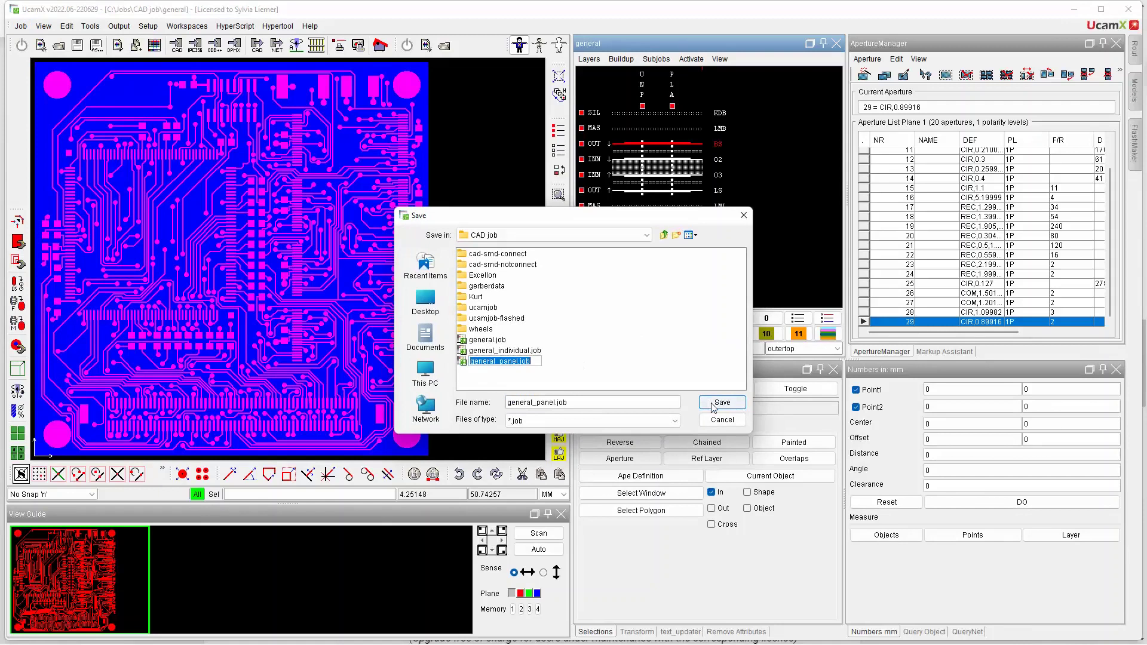
pyautogui.click(712, 407)
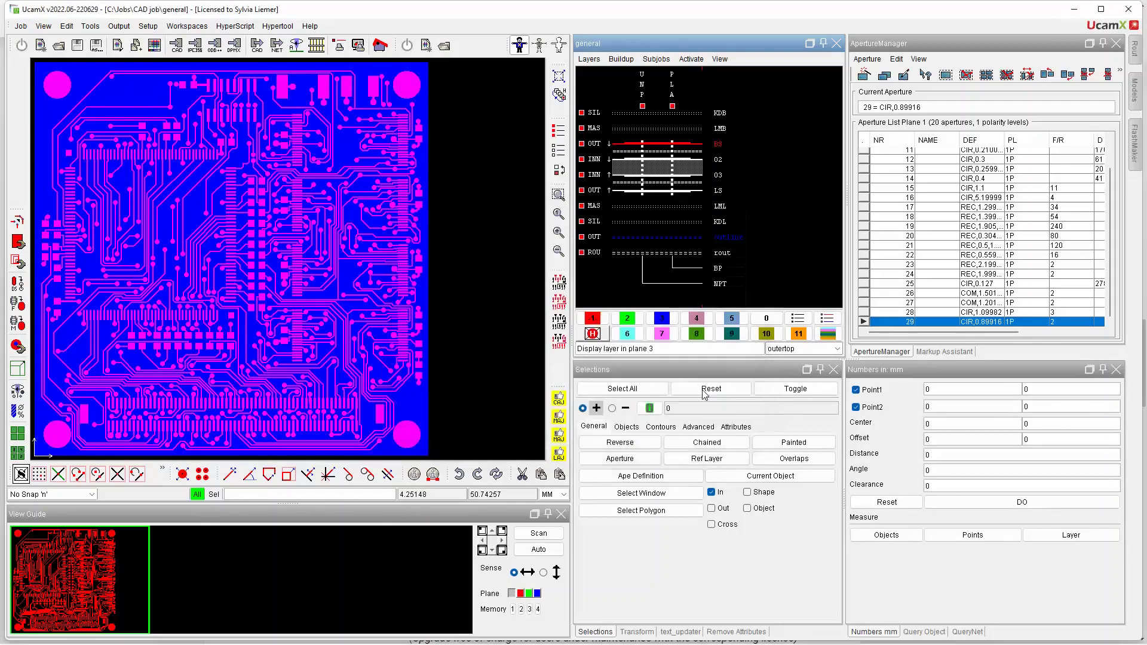
# Step and repeat the board as a 2 x 2 panel from Job Zero, with 89.00001 mm steps and 10 mm clearance
pyautogui.click(20, 439)
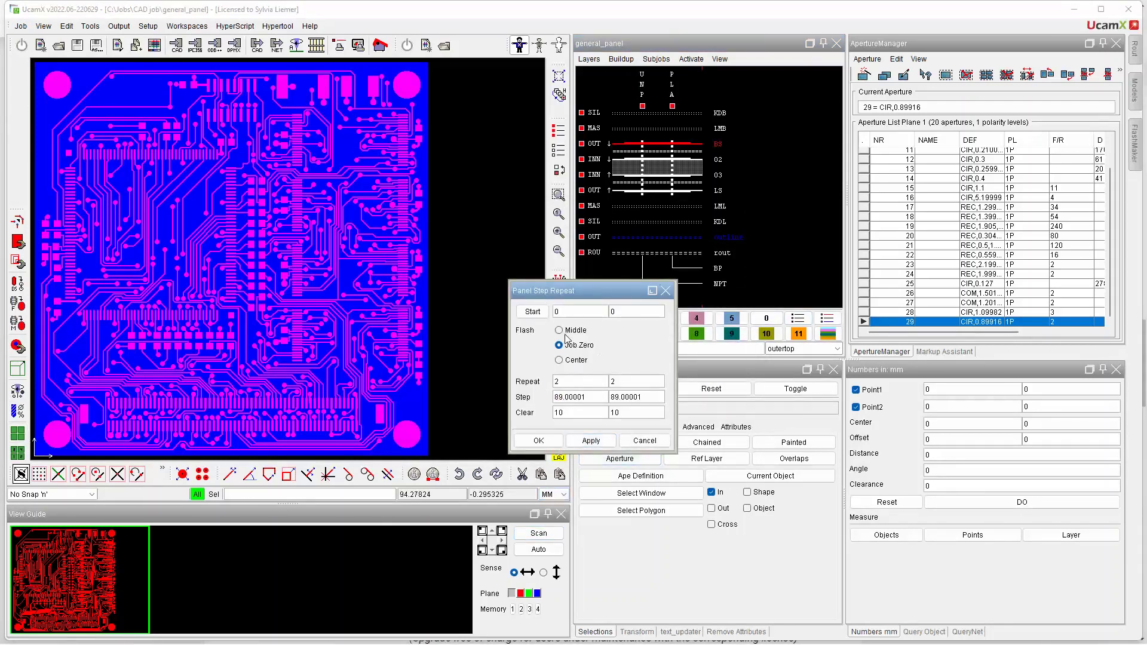
pyautogui.click(591, 440)
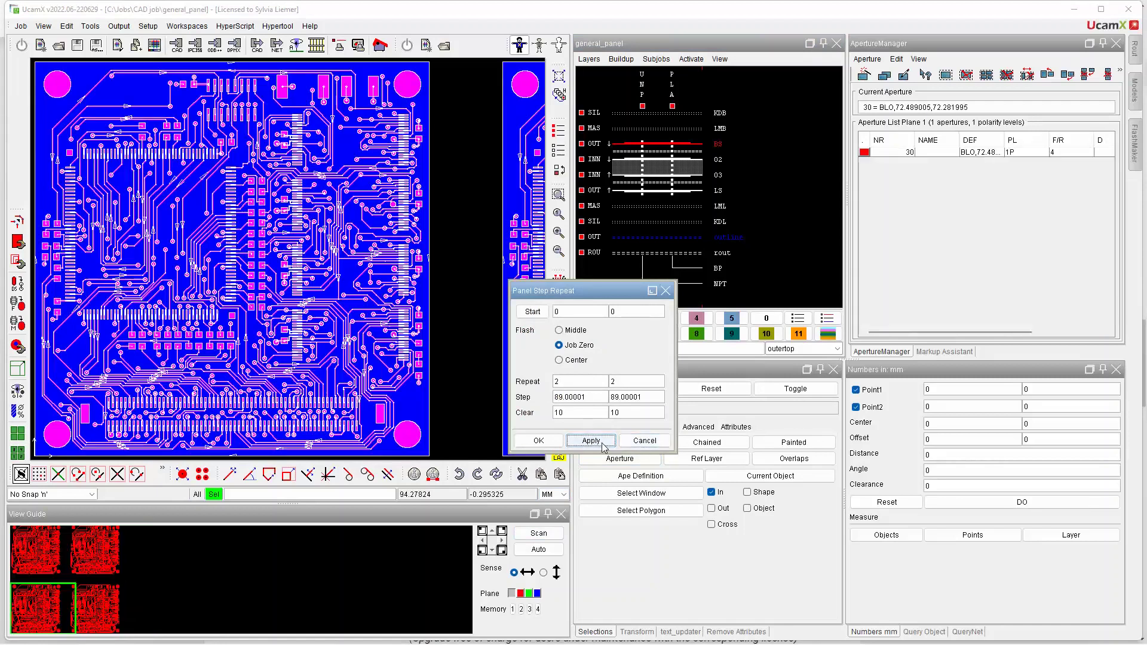
pyautogui.click(666, 290)
pyautogui.click(558, 214)
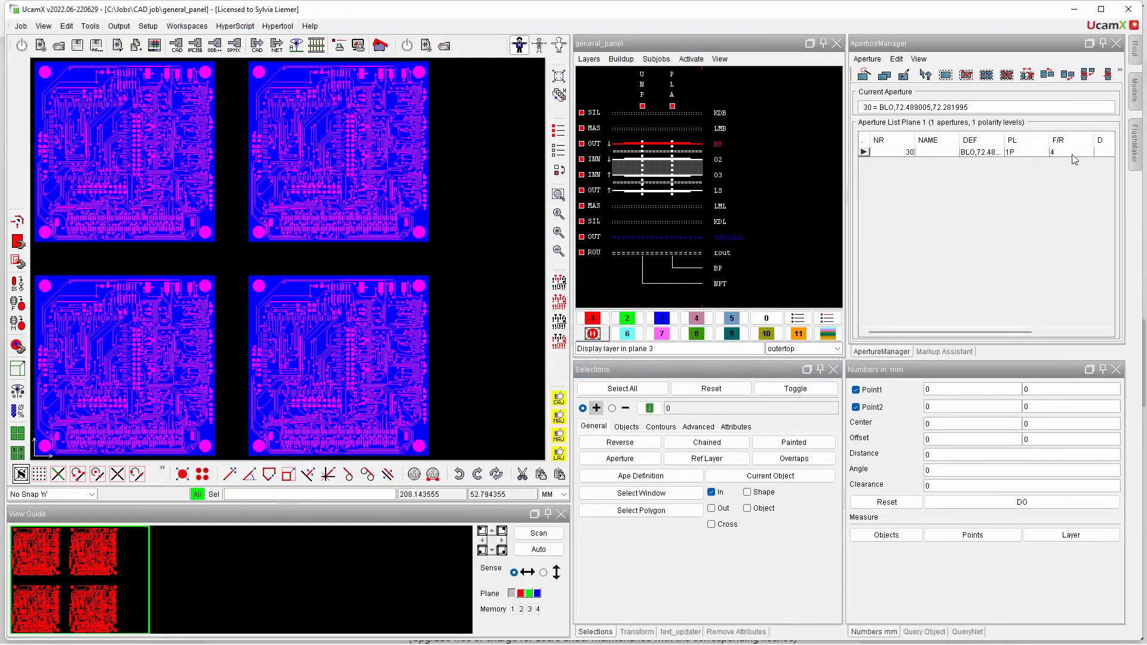
# Inspect the attribute list of block aperture 30 in the Aperture Editor, and close the editor without changes
pyautogui.click(980, 155)
pyautogui.doubleClick(979, 153)
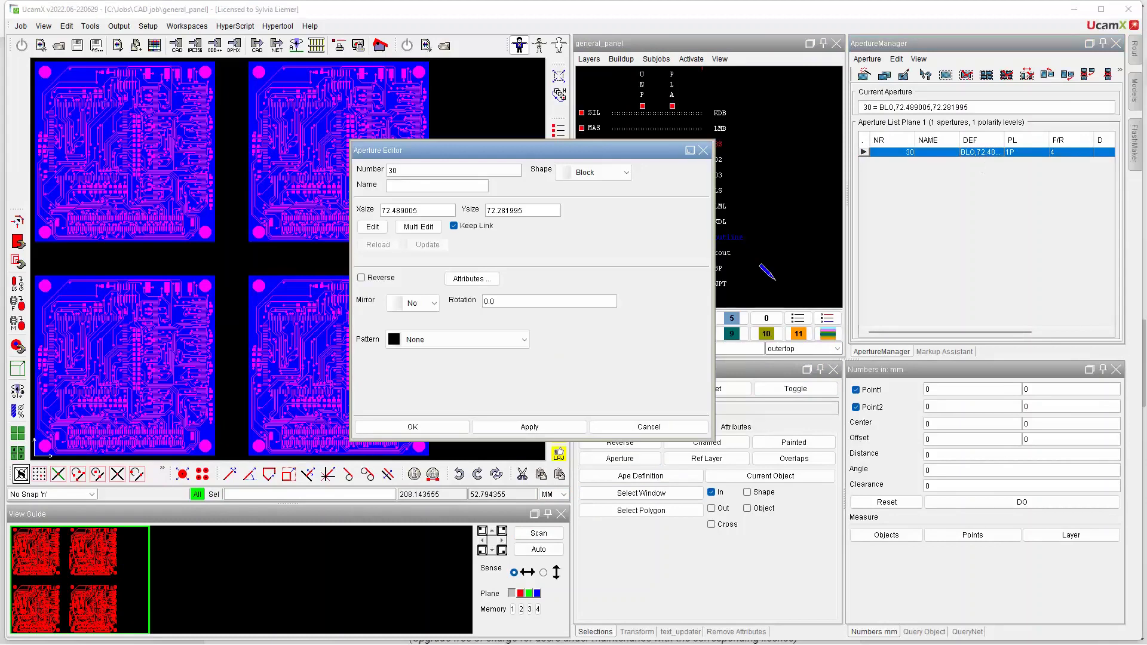
pyautogui.click(472, 278)
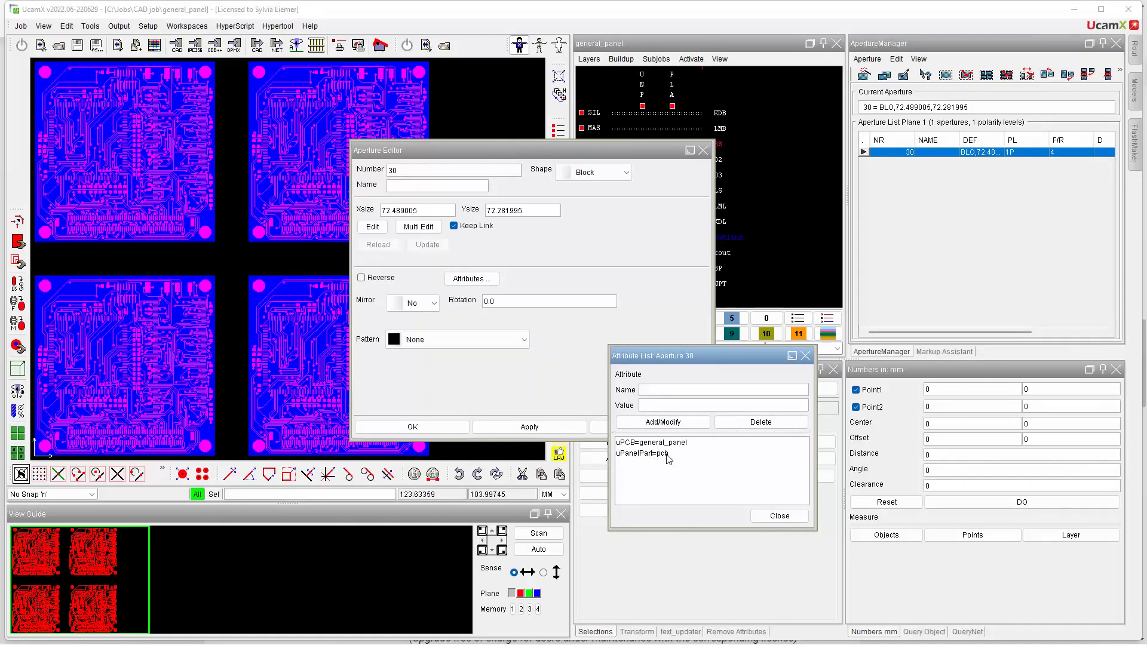
pyautogui.click(779, 516)
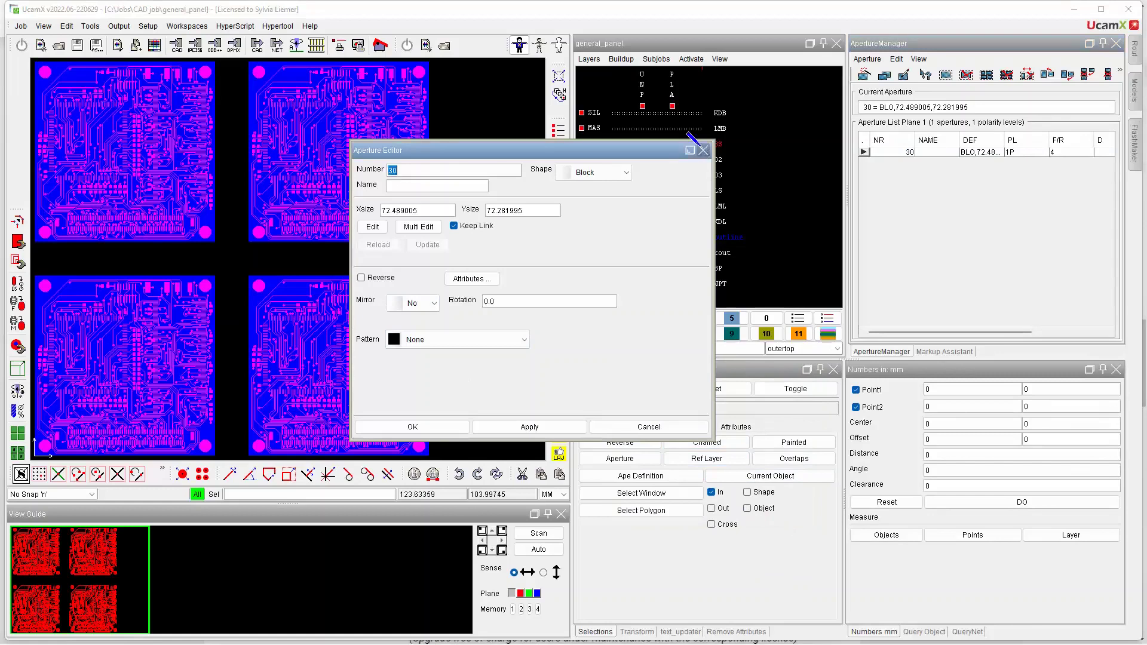
pyautogui.click(703, 150)
# Output the 2 x 2 panel job as ODB++ with the step name panel
pyautogui.click(119, 26)
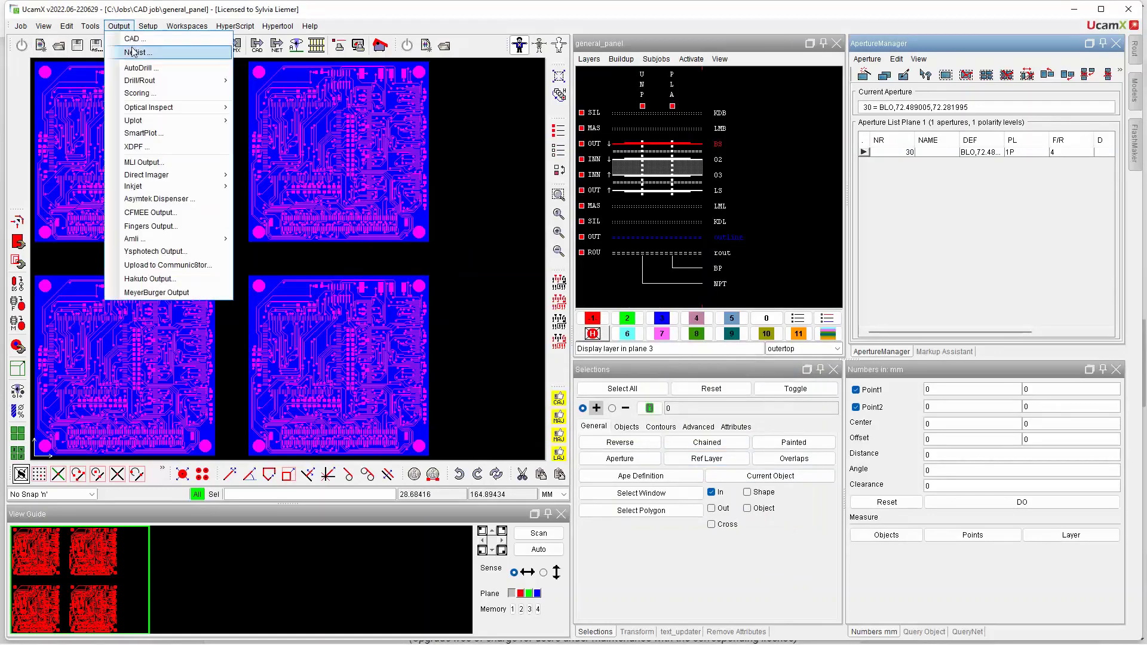
pyautogui.click(133, 39)
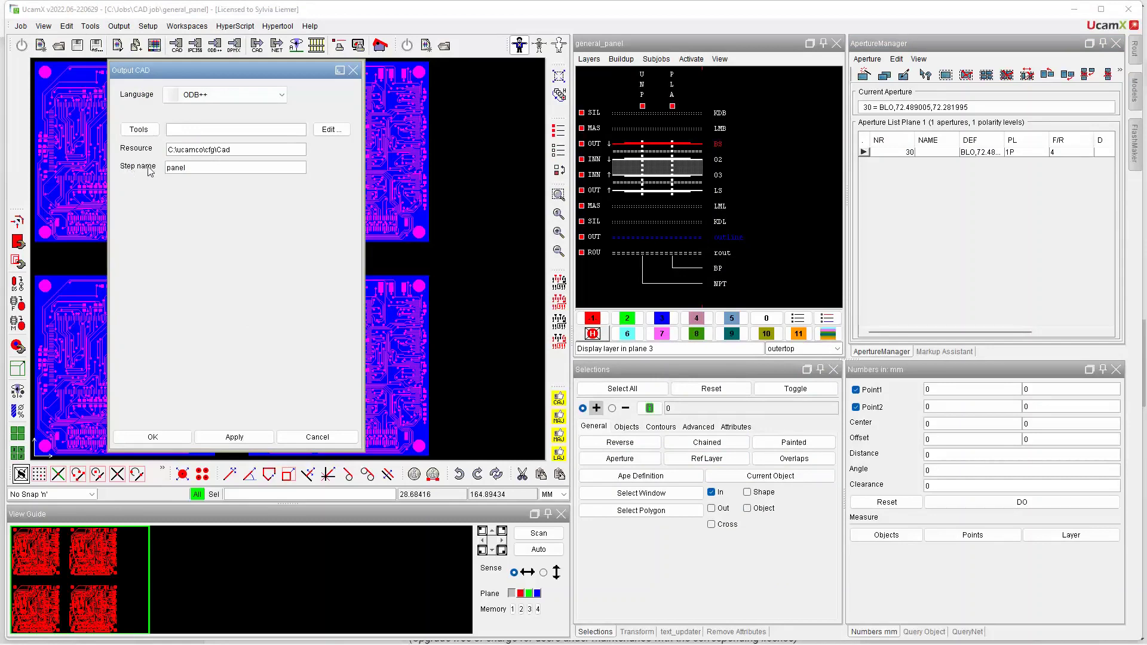
pyautogui.click(161, 438)
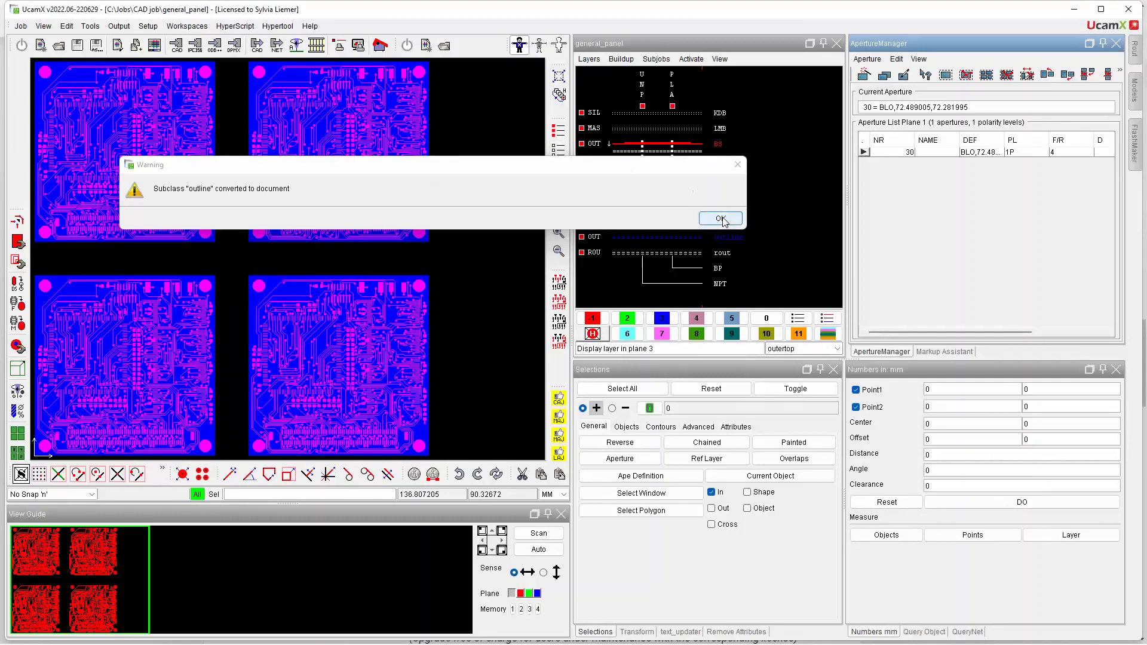
pyautogui.click(721, 218)
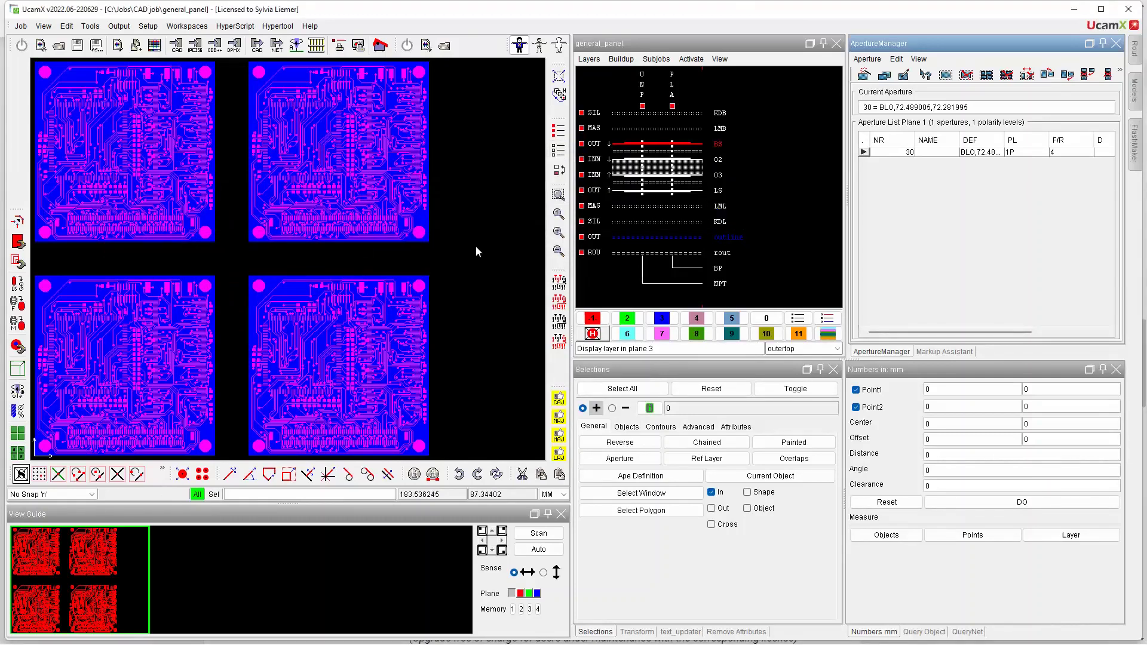
# Save the panel job as general_individual.job in the CAD job folder
pyautogui.click(21, 27)
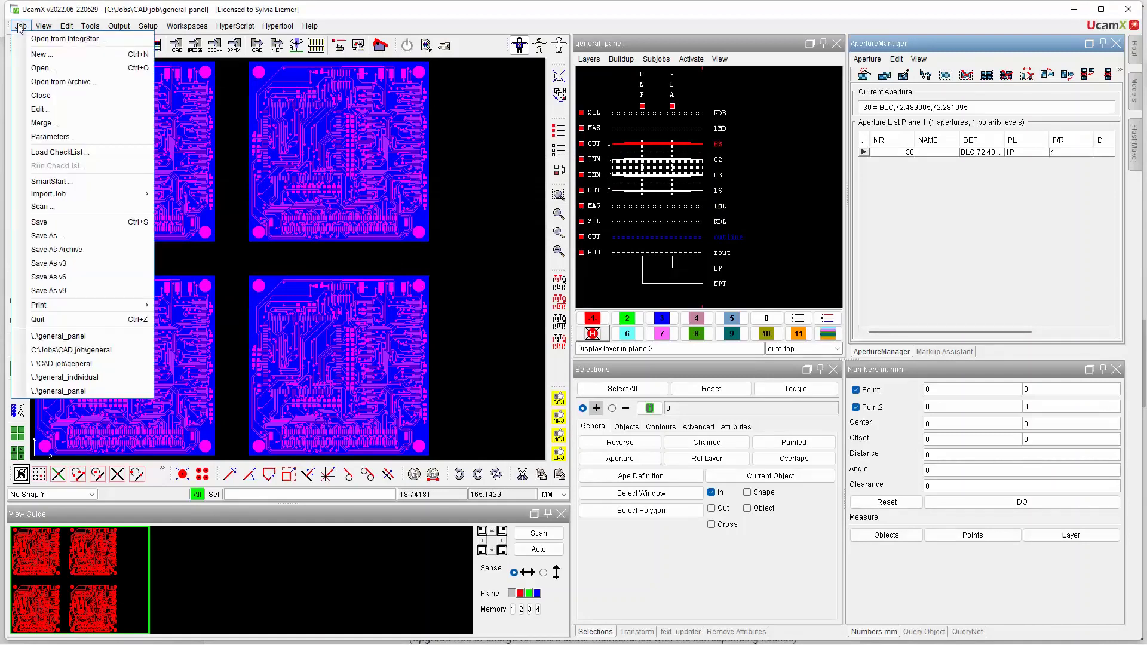
pyautogui.click(58, 236)
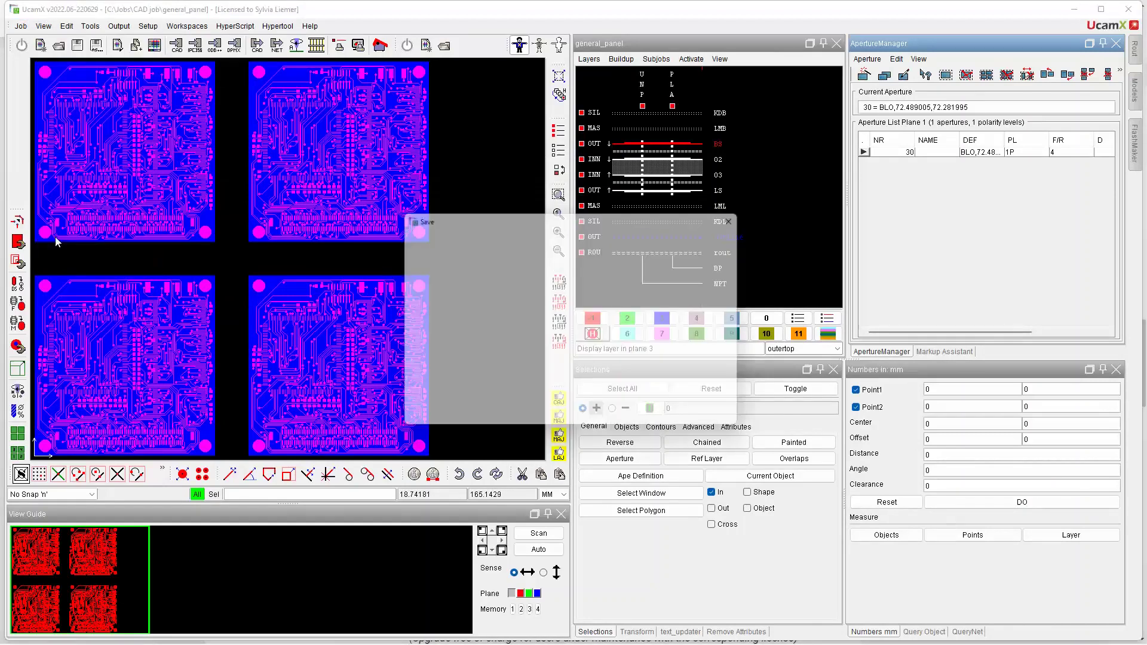
pyautogui.click(525, 352)
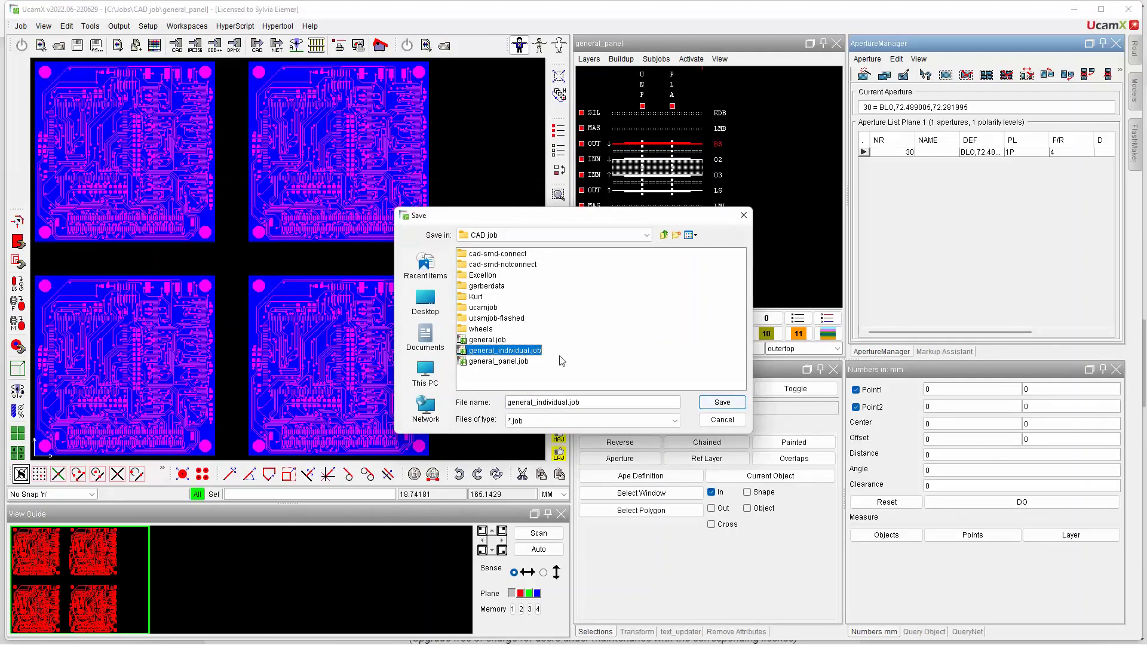
pyautogui.click(722, 402)
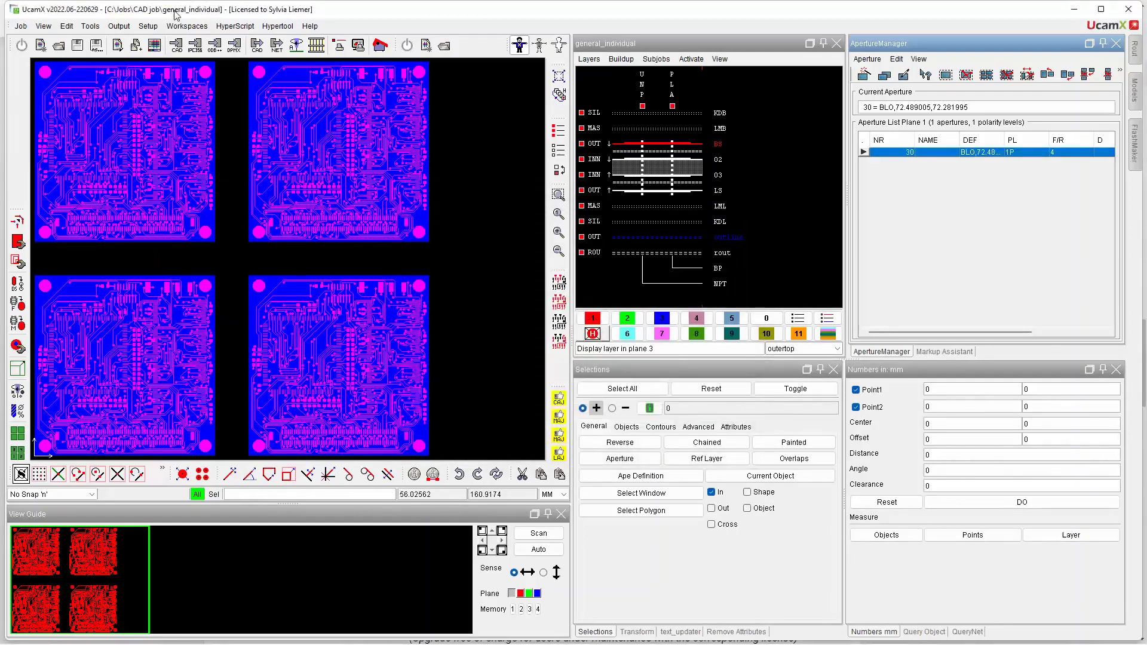
# Output the general_individual job as ODB++ with the individual step name 123456
pyautogui.click(119, 26)
pyautogui.click(136, 37)
pyautogui.doubleClick(202, 167)
pyautogui.write('123456')
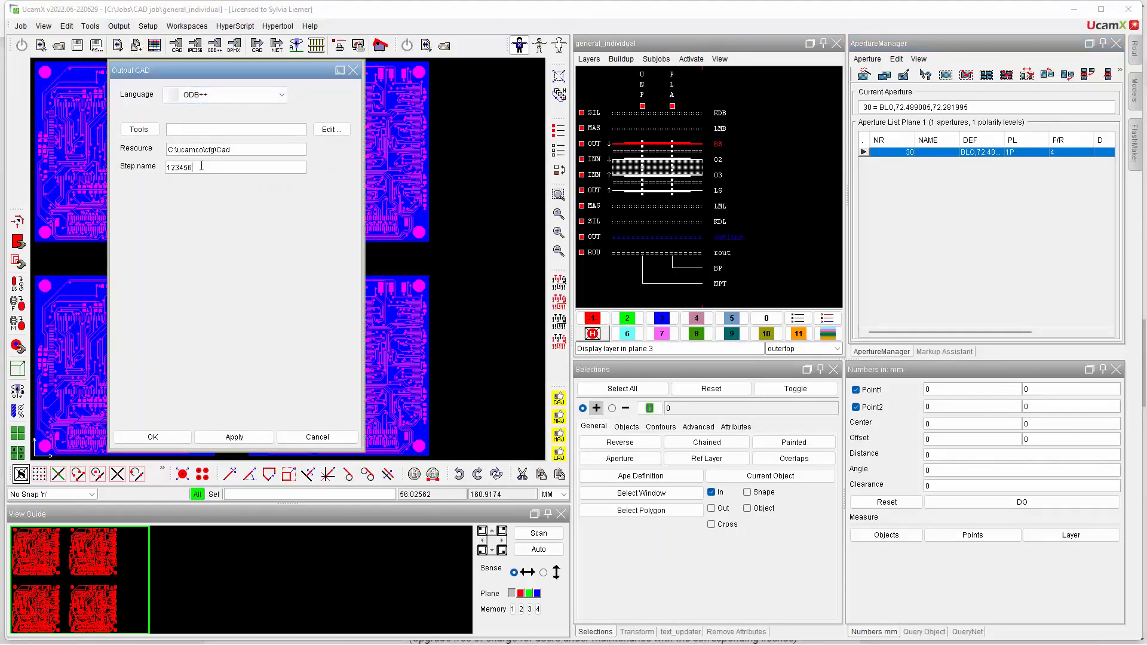
pyautogui.click(165, 435)
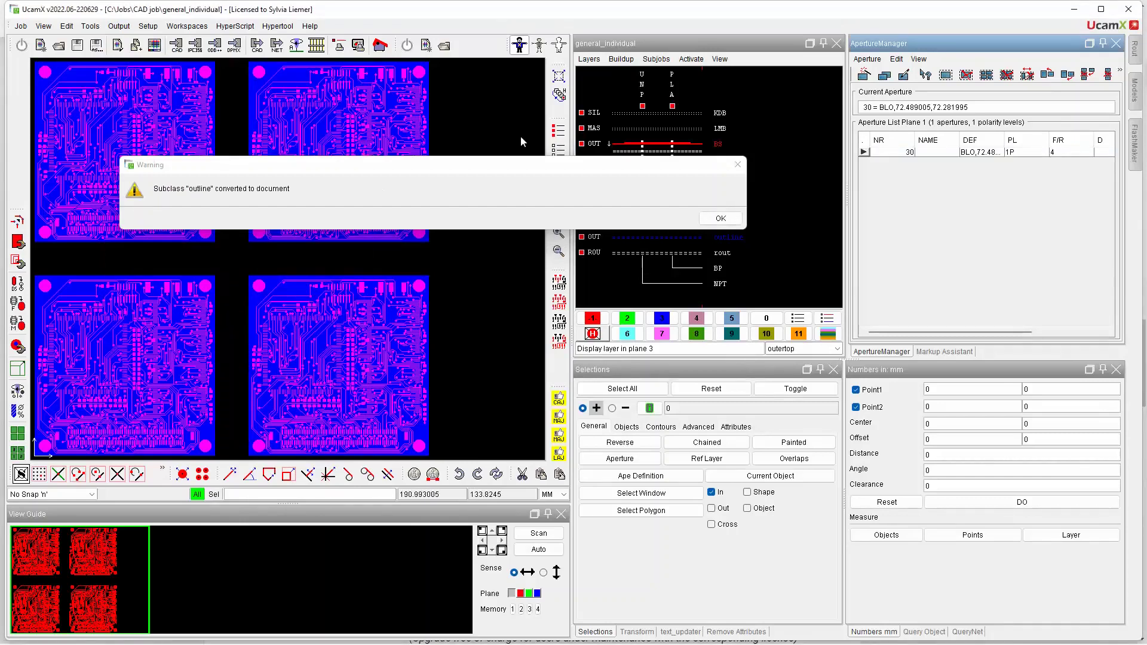
pyautogui.click(721, 219)
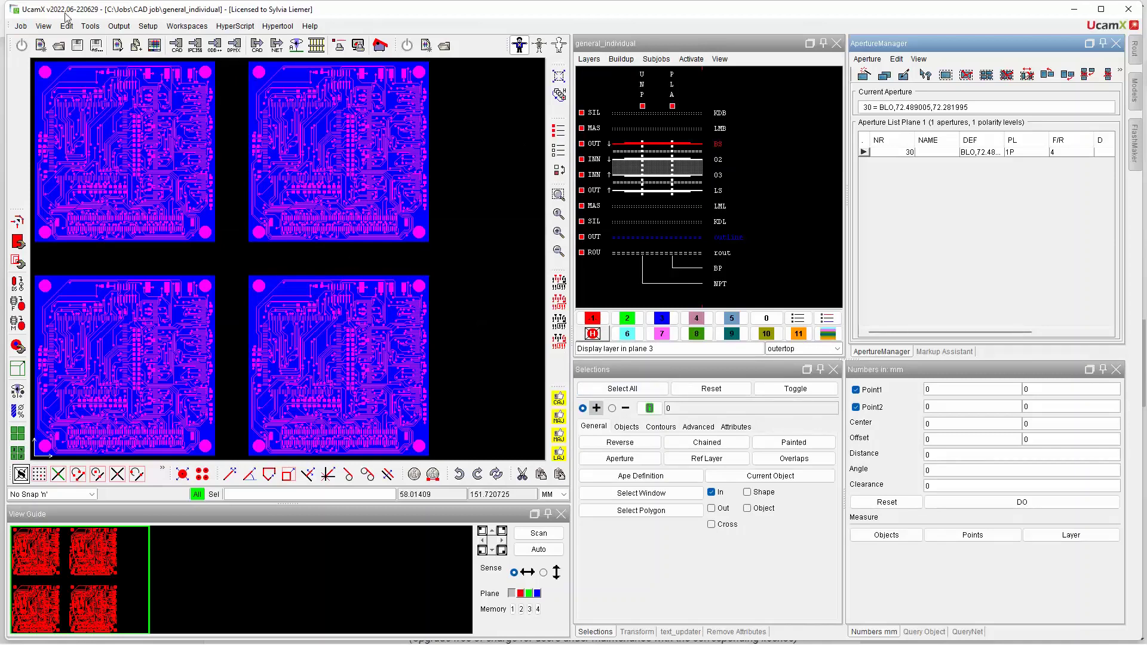
# Open the ODB++ job import for C:\tmp\odb and preview the pcb step of the general job
pyautogui.click(21, 27)
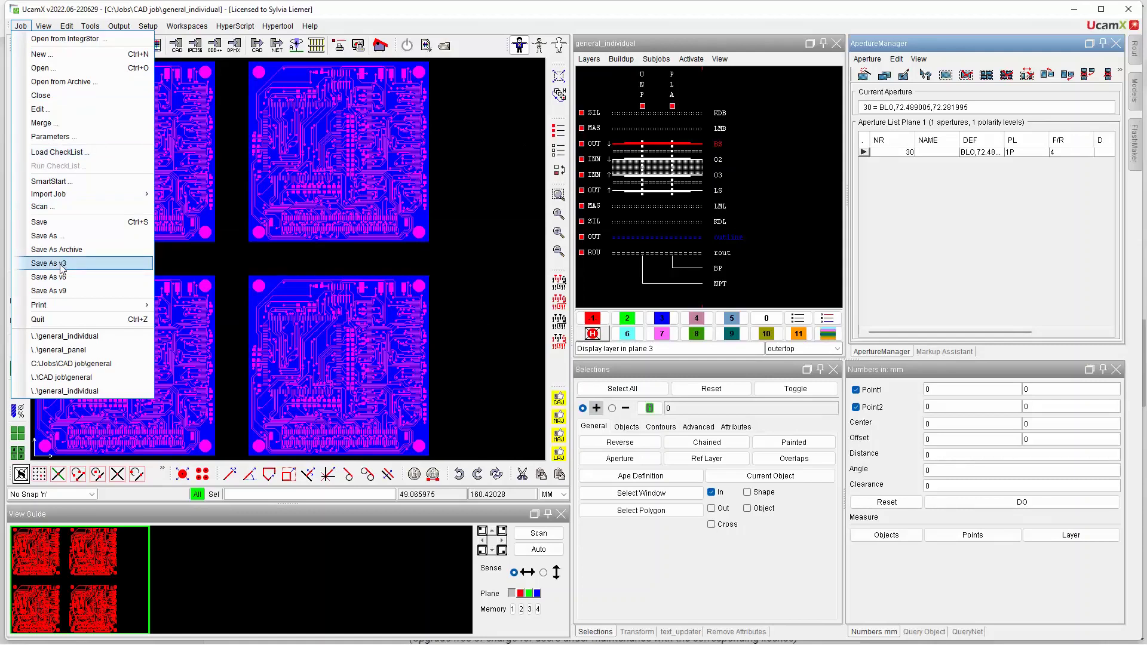
pyautogui.moveTo(68, 197)
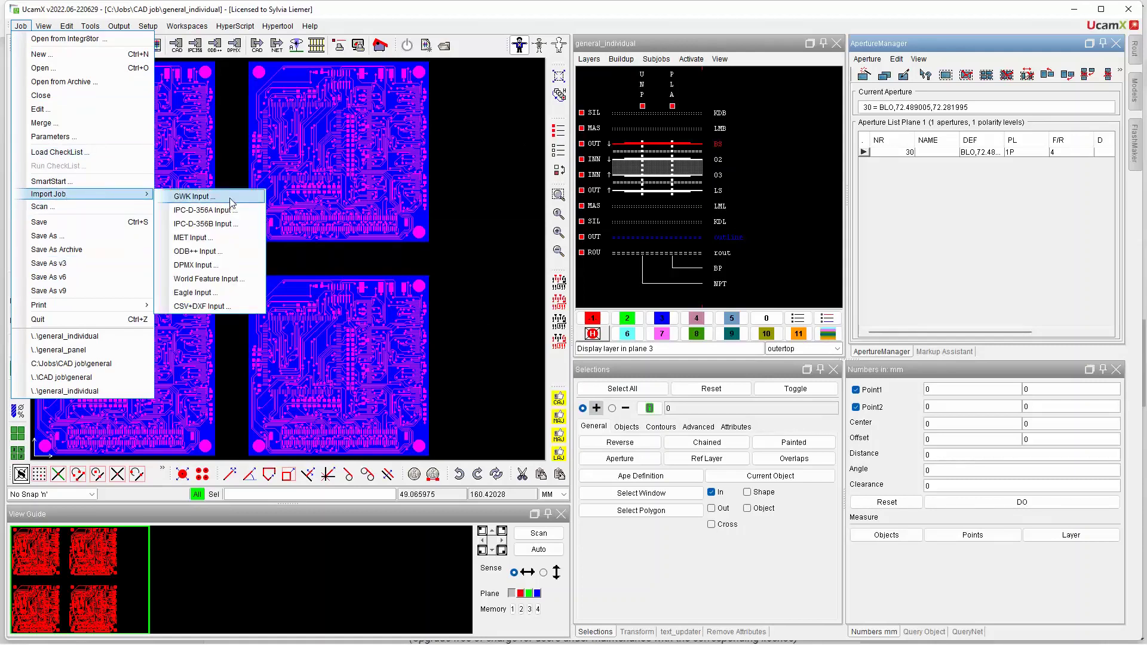
pyautogui.click(206, 251)
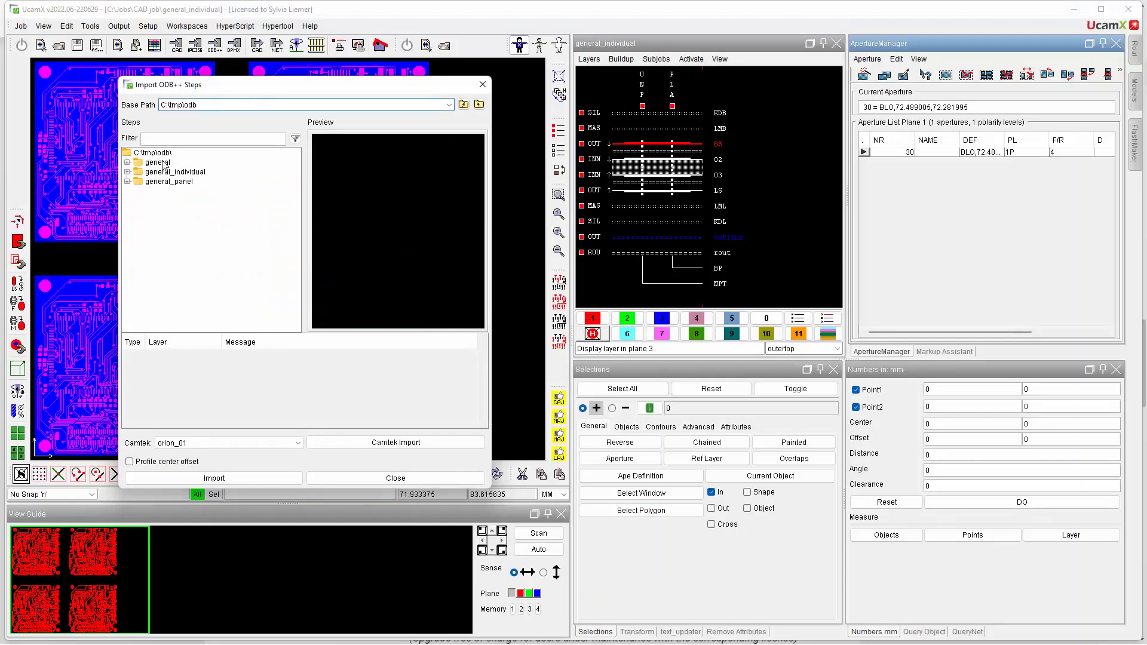
pyautogui.click(127, 162)
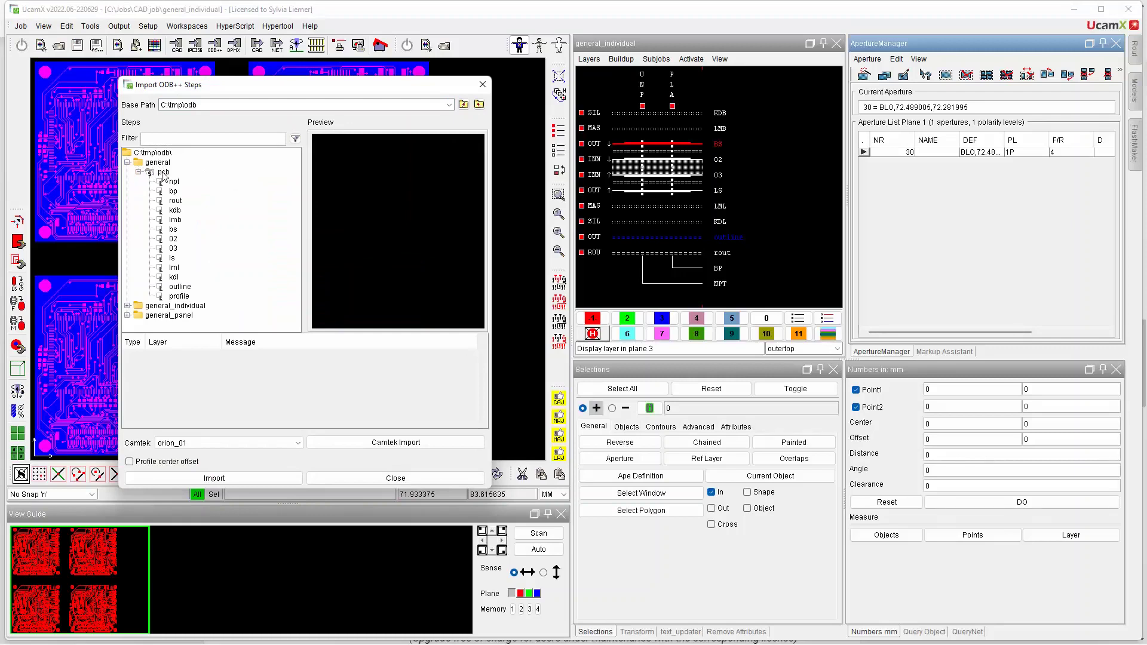
pyautogui.click(164, 173)
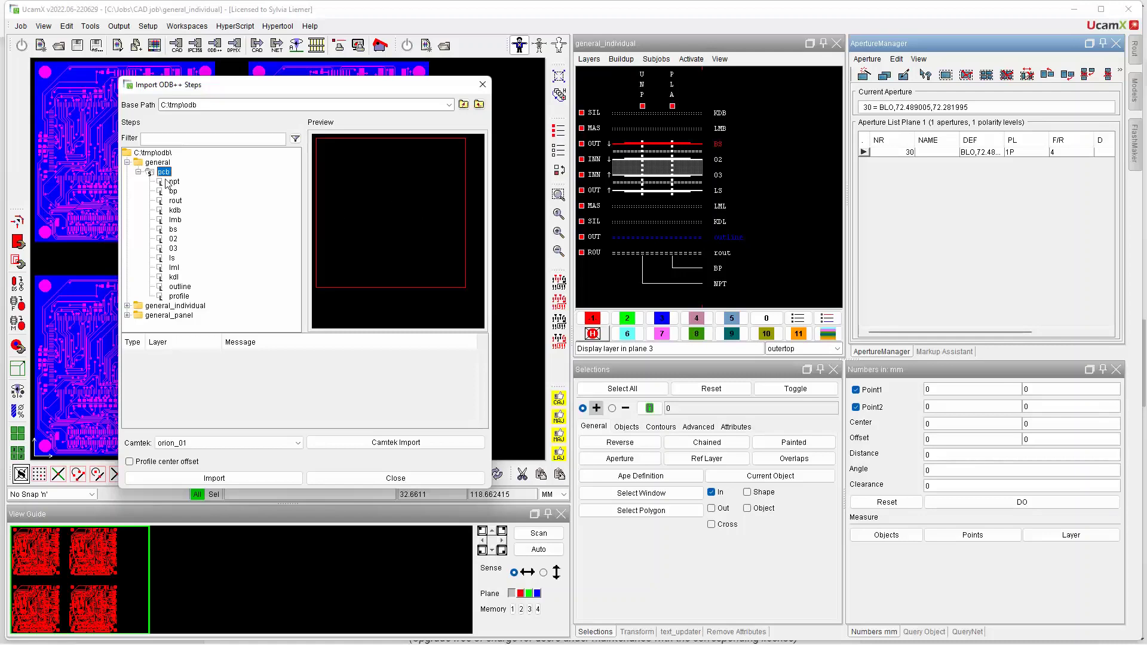
pyautogui.click(126, 163)
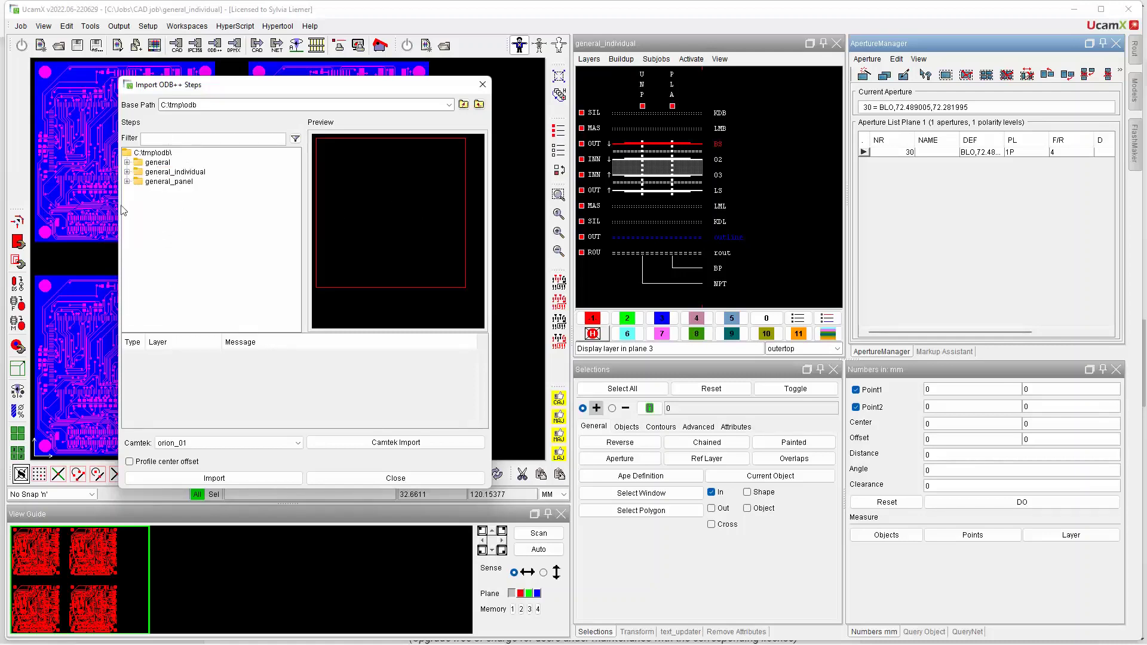
# Examine the steps of the general_panel job, expanding the general_panel step's layers and previewing the panel step
pyautogui.click(126, 182)
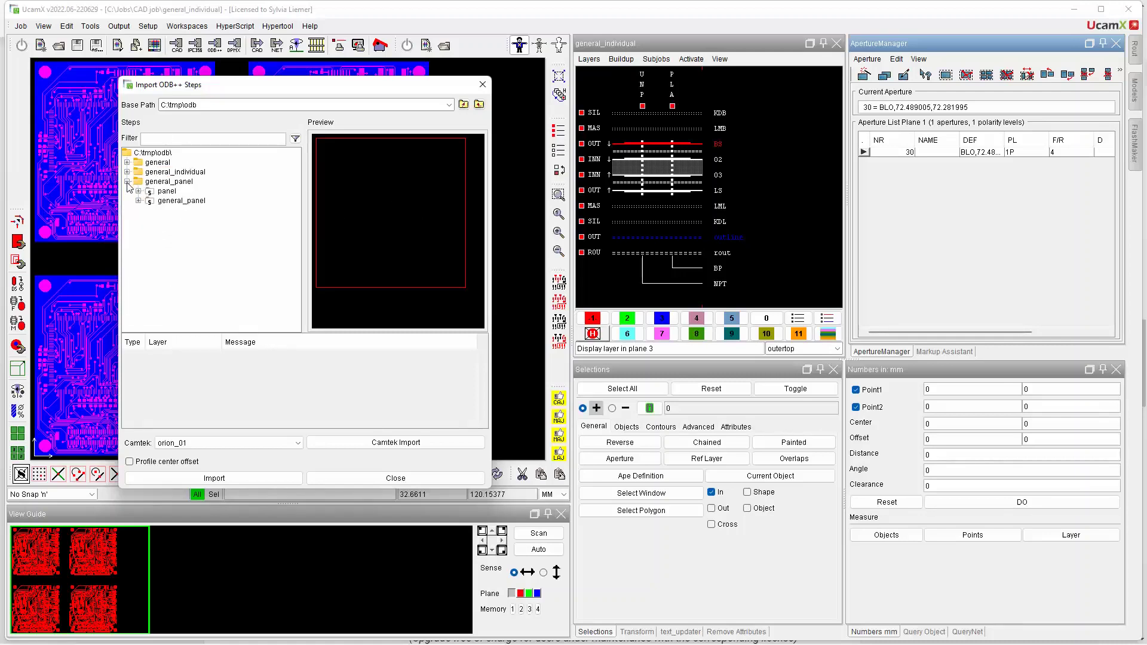
pyautogui.click(179, 202)
pyautogui.click(138, 201)
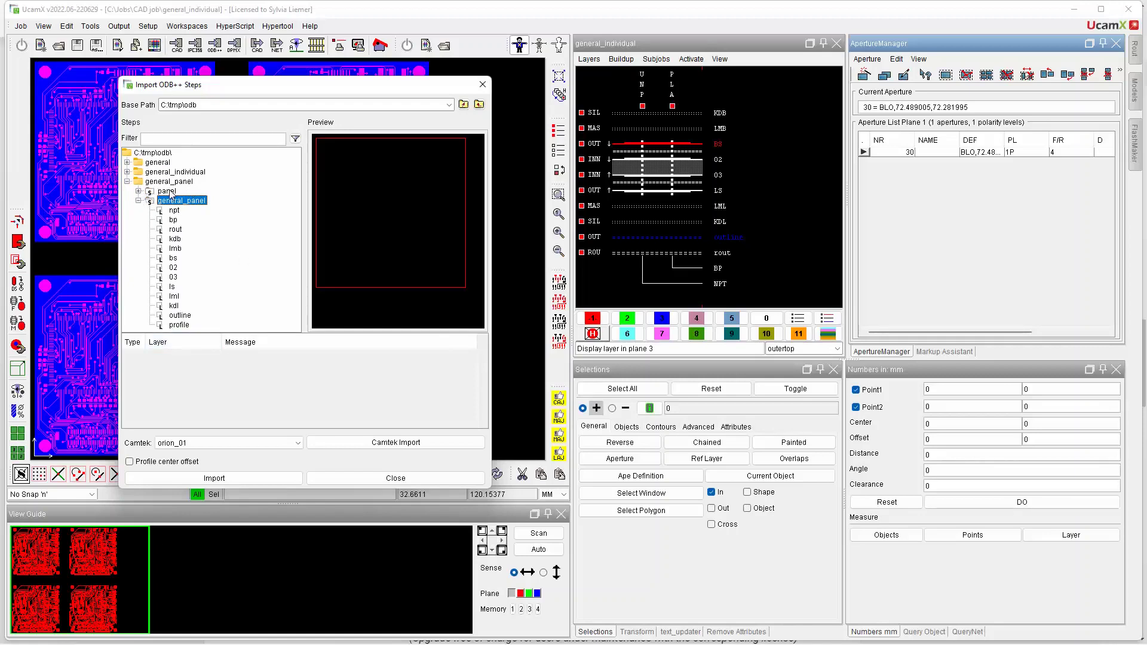
pyautogui.doubleClick(168, 191)
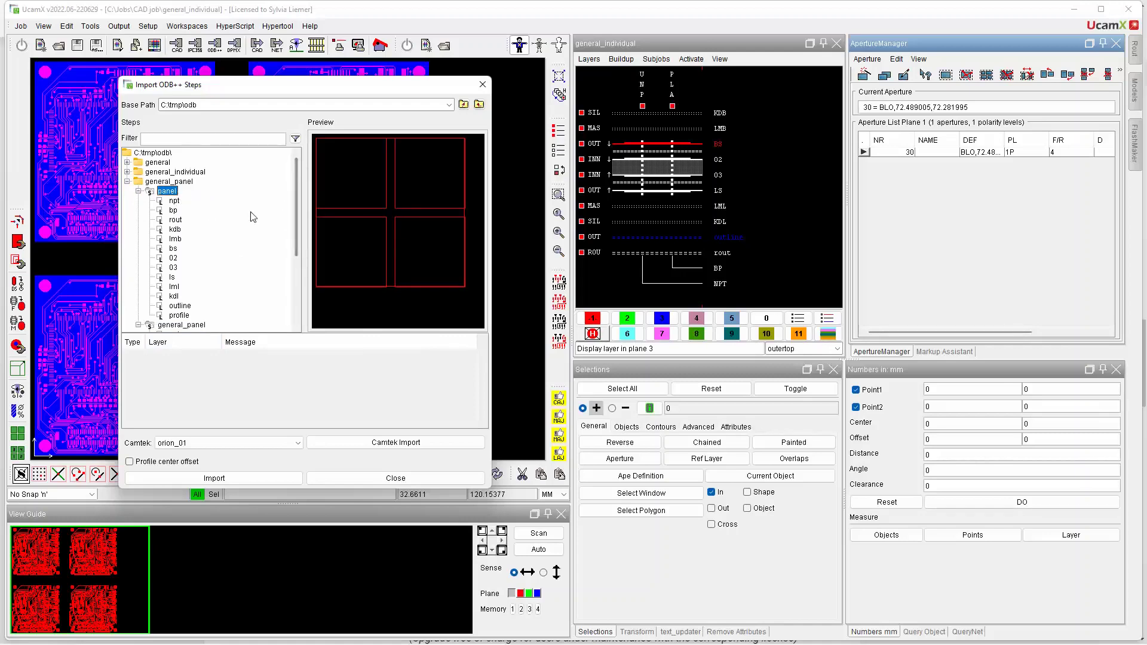
pyautogui.click(127, 181)
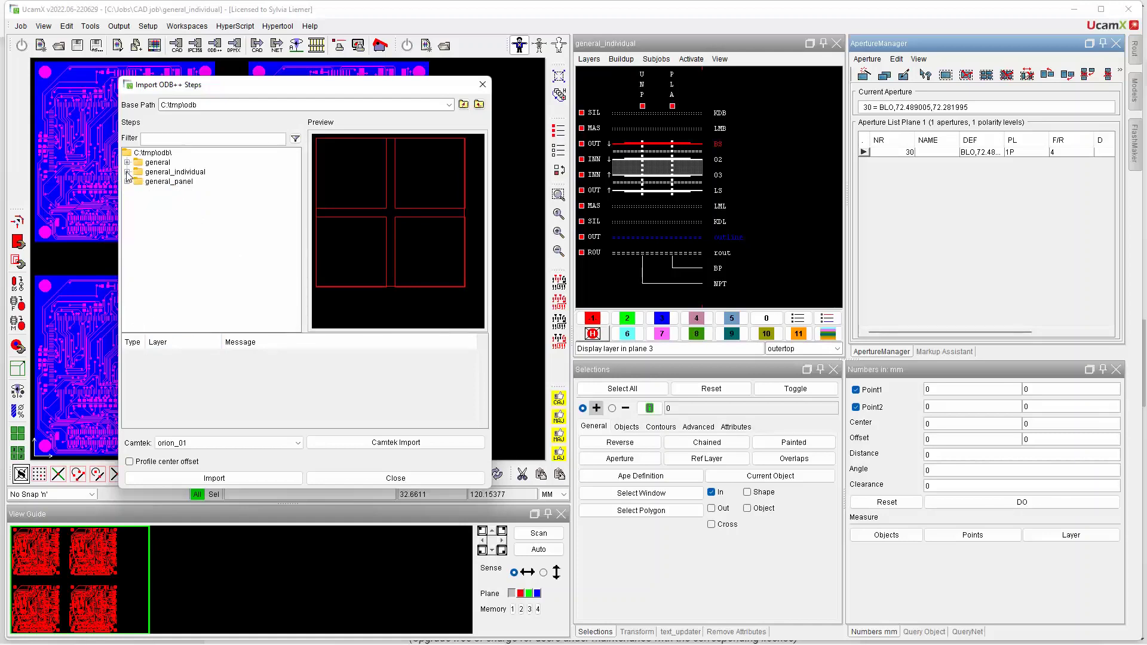
# Examine the steps of the general_individual job, previewing general_panel and expanding the layers of step 123456
pyautogui.click(128, 172)
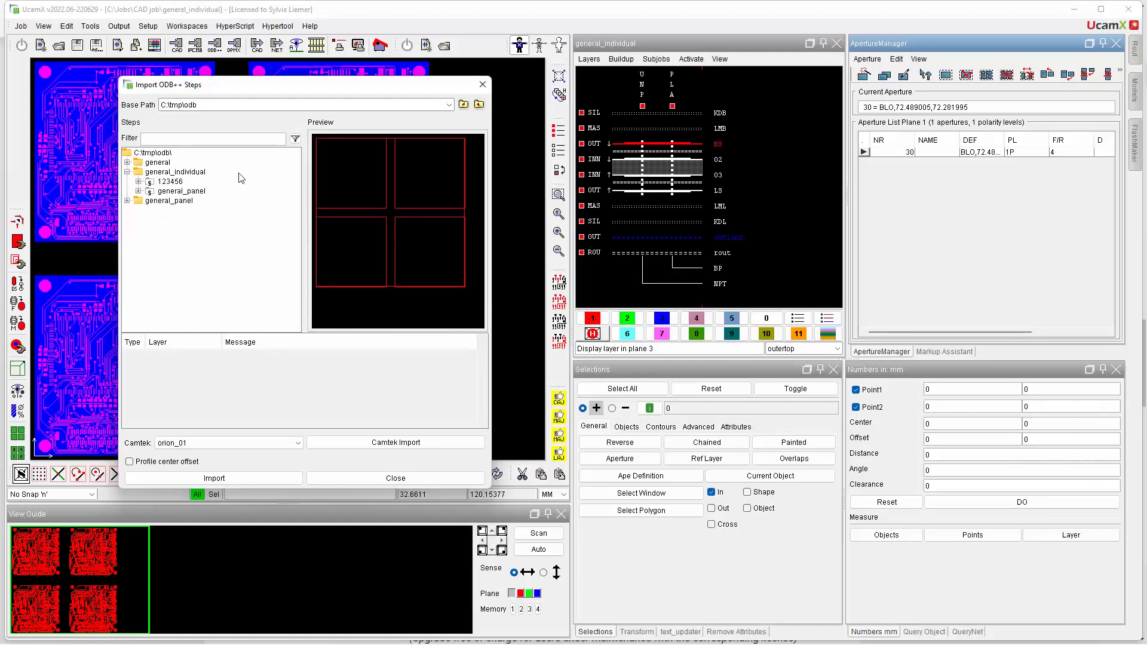
pyautogui.click(185, 192)
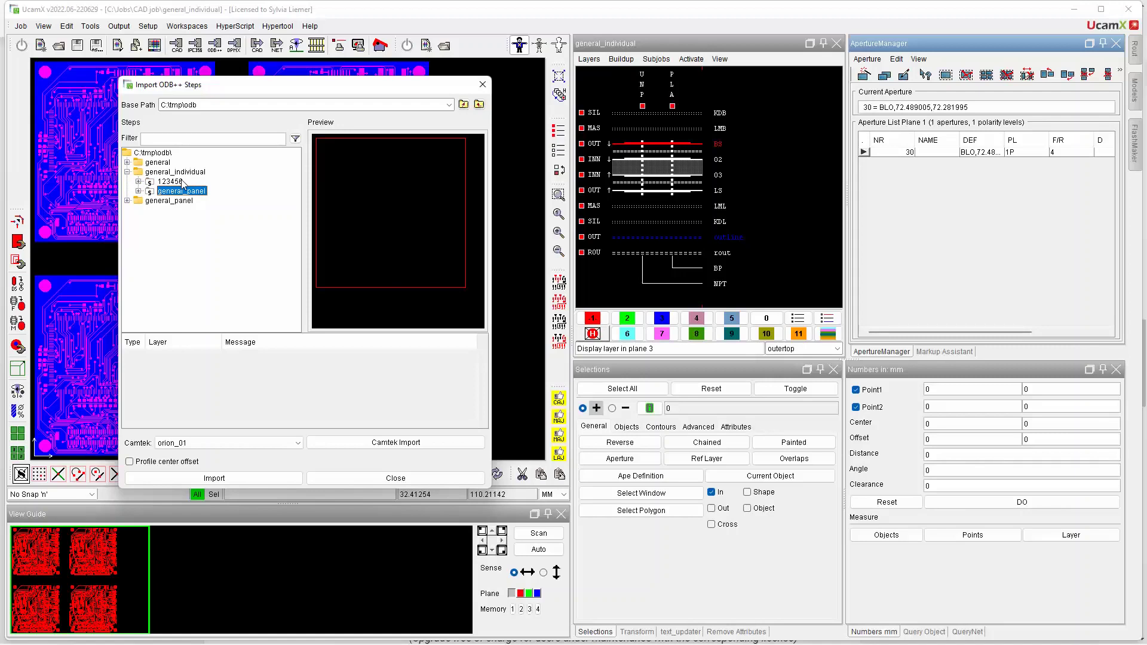
pyautogui.click(138, 182)
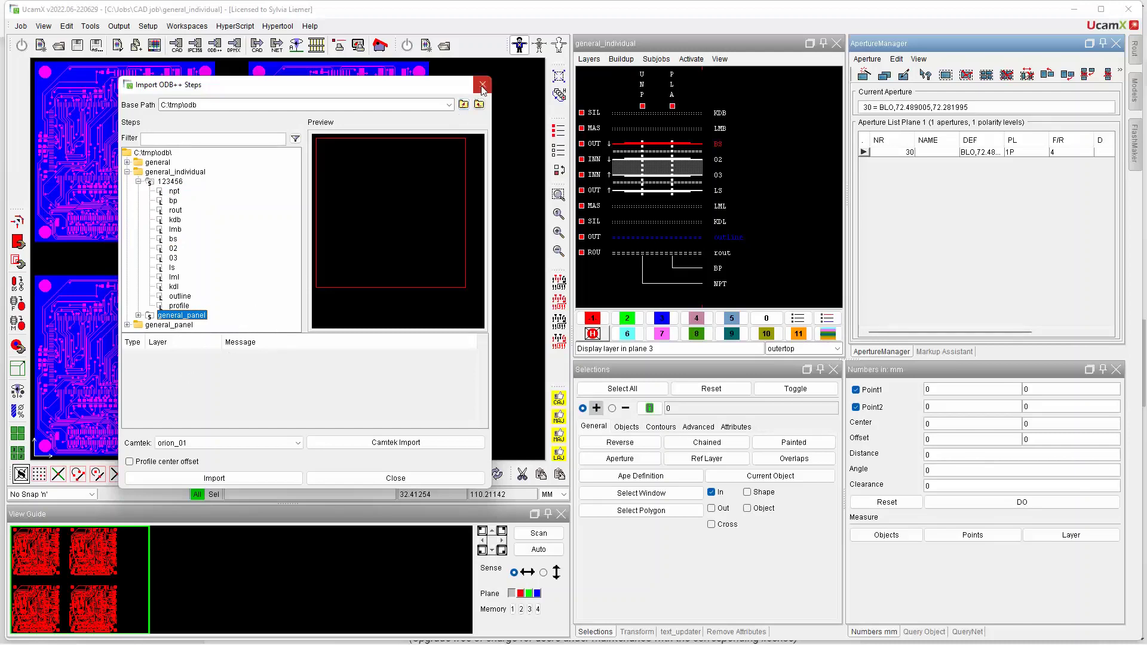
# Switch to the UcamX v2022.06 page in Chrome and go to the Input DPMX section
pyautogui.press('super+Tab')
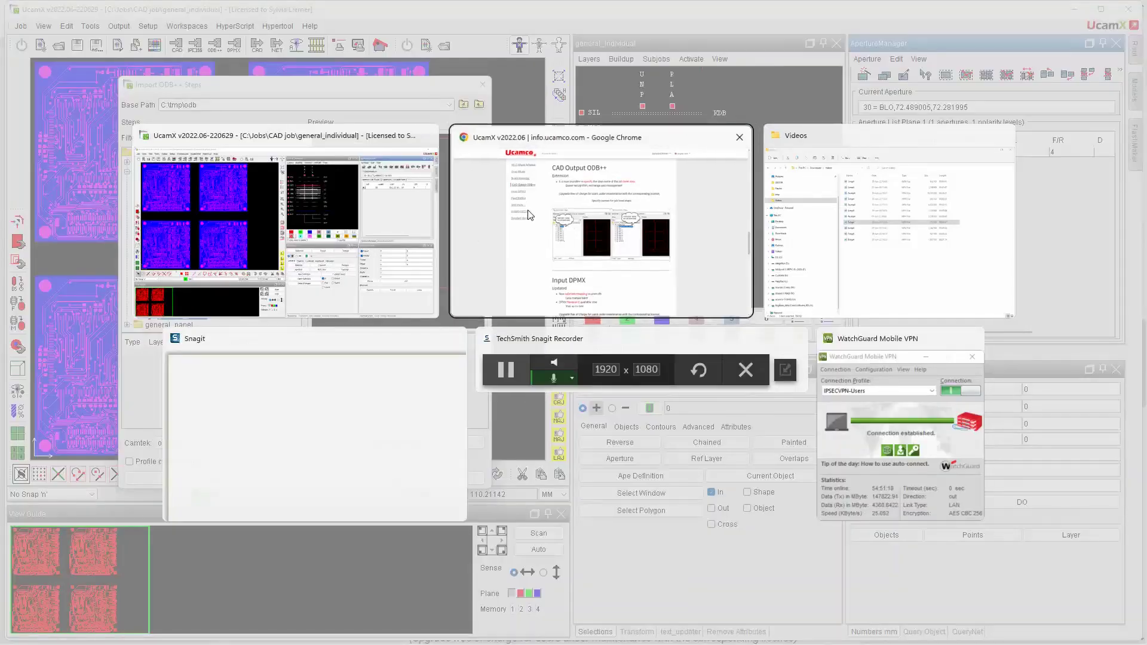
pyautogui.click(529, 211)
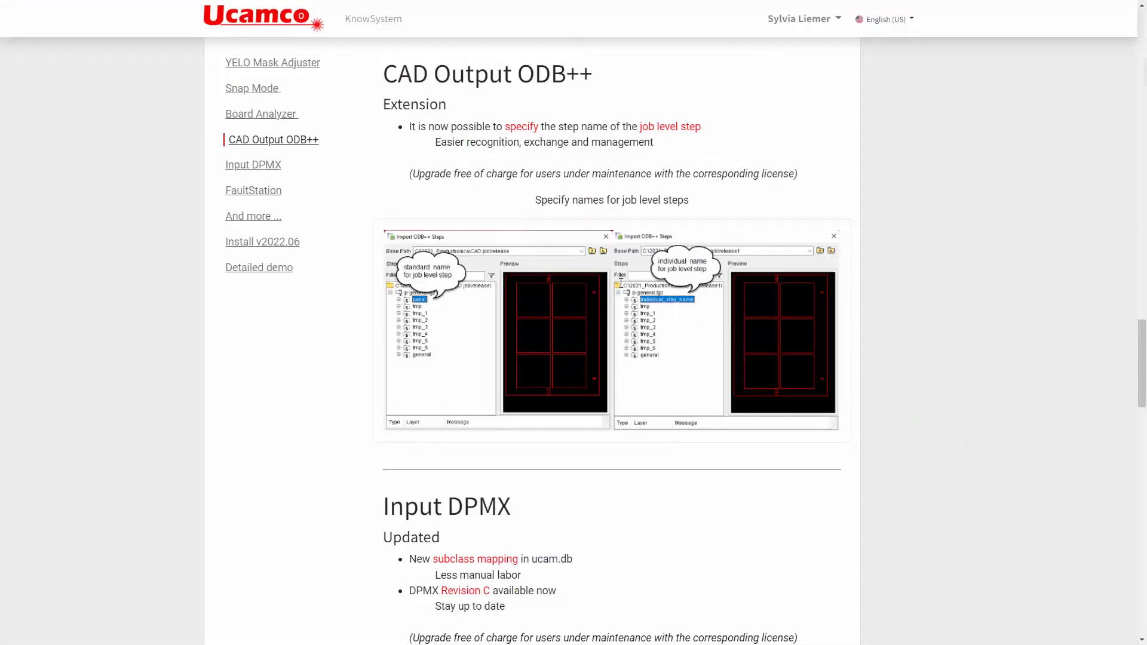
pyautogui.scroll(-7, 1142, 640)
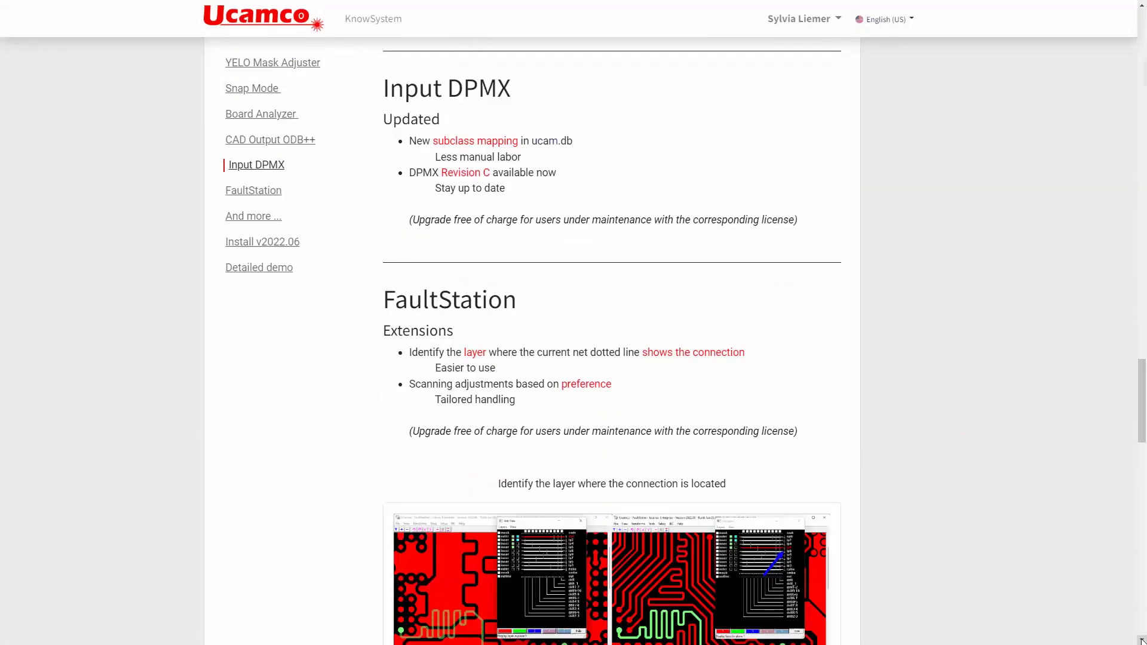
pyautogui.scroll(-1, 1142, 640)
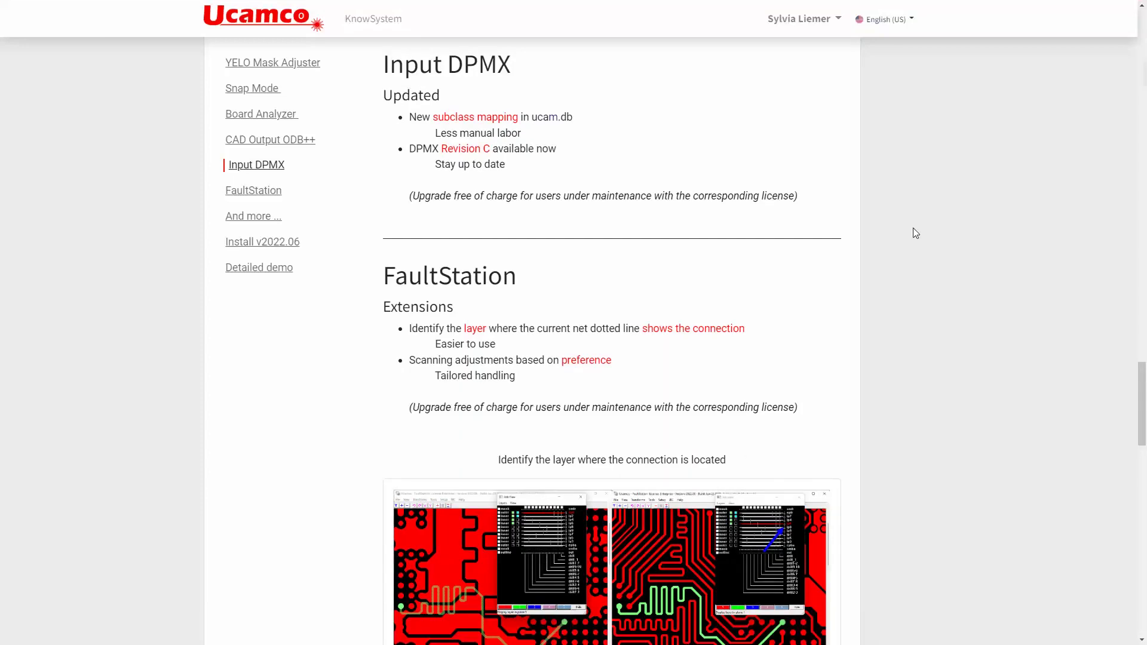
# Switch back to UcamX, open the ucam.db Editor, and filter its entries by DPMX
pyautogui.hotkey('alt', 'Tab')
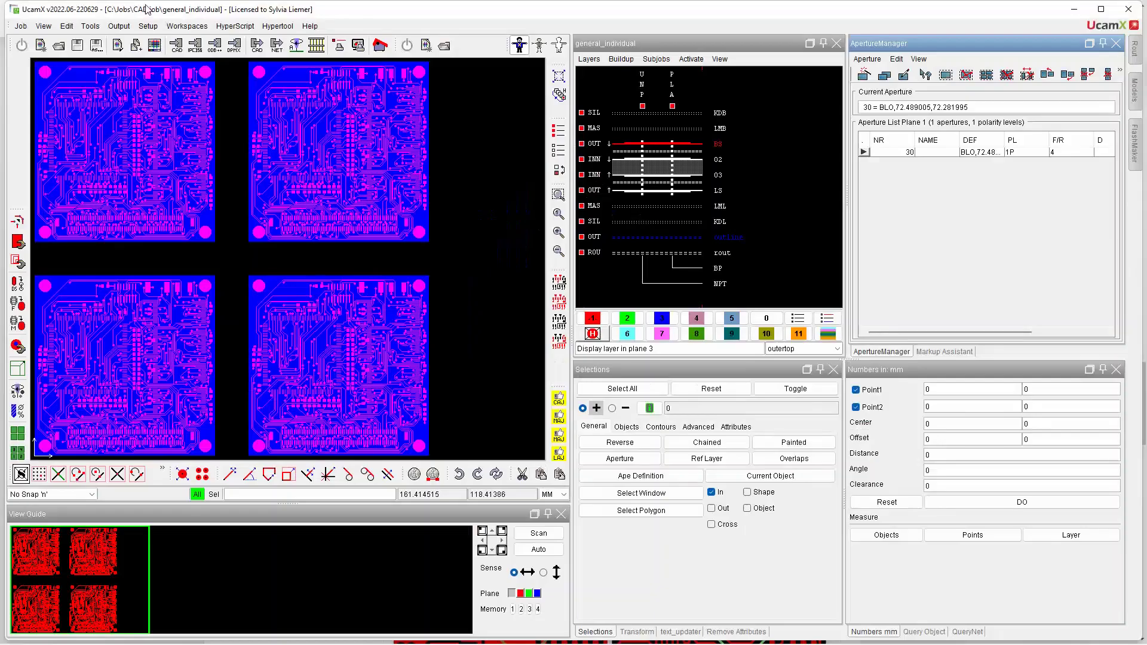
pyautogui.click(150, 28)
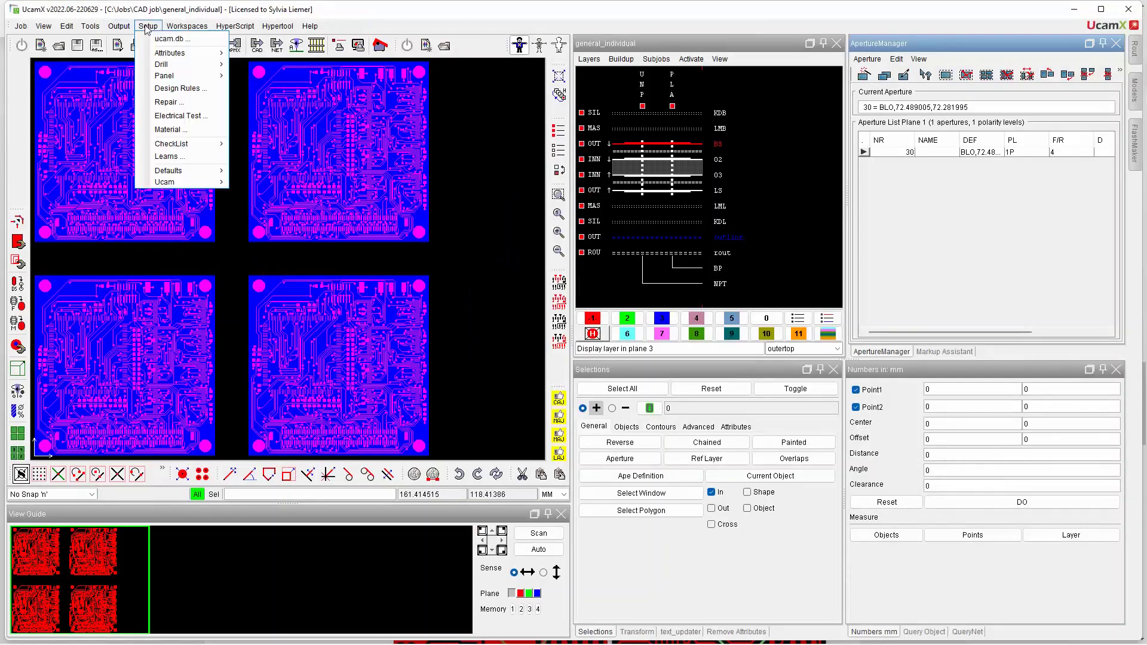
pyautogui.click(172, 46)
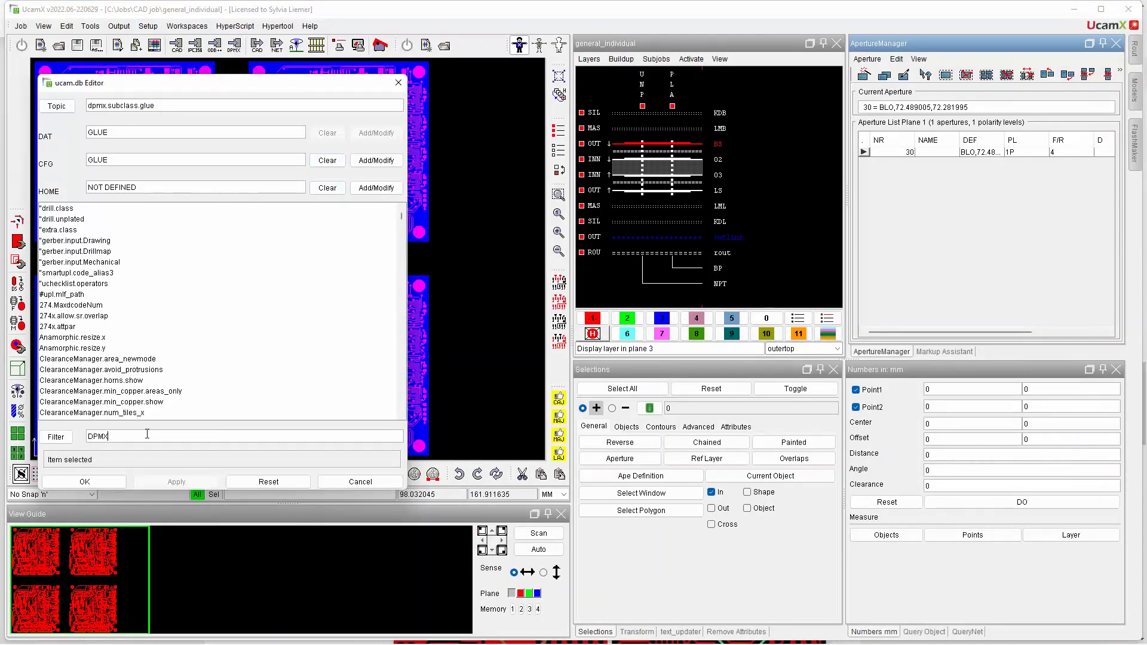
pyautogui.press('Return')
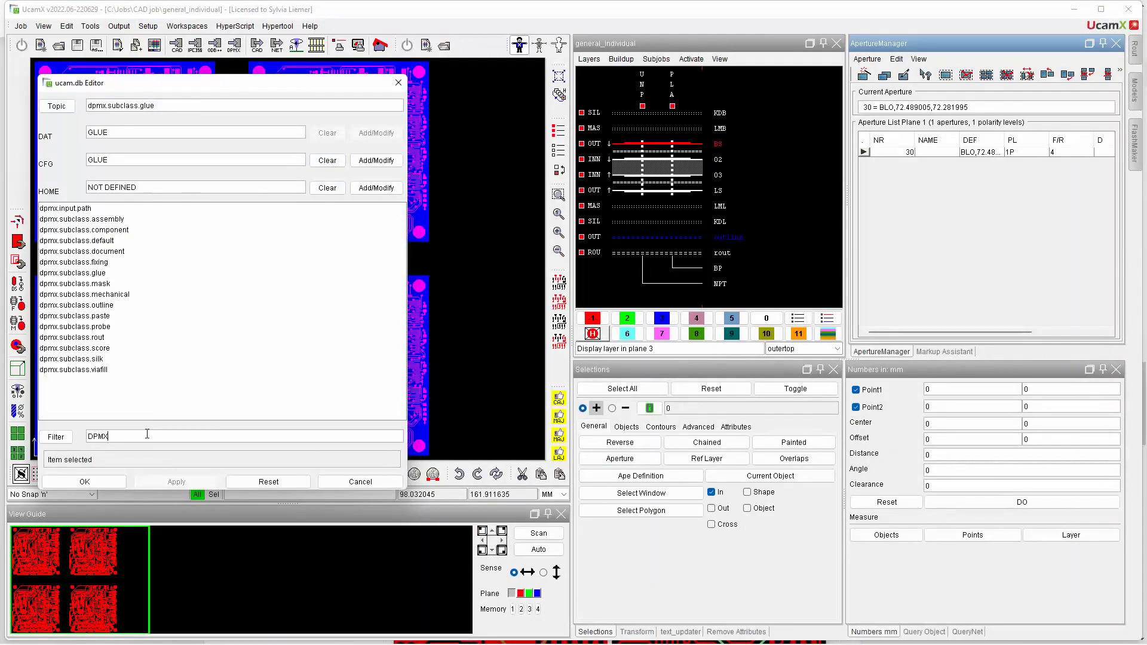
# Review the DPMX subclass entries in the ucam.db Editor, from assembly through score, and close the editor without applying changes
pyautogui.click(78, 222)
pyautogui.press('Down')
pyautogui.press('Down')
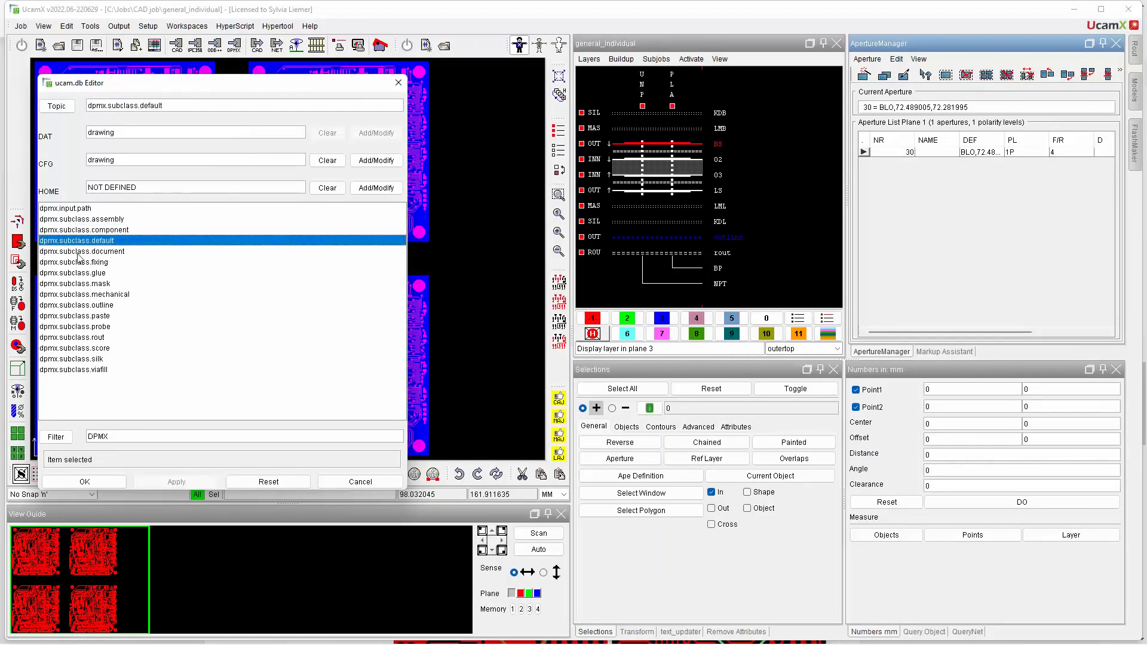
pyautogui.click(80, 255)
pyautogui.click(81, 263)
pyautogui.doubleClick(122, 161)
pyautogui.click(96, 295)
pyautogui.click(87, 305)
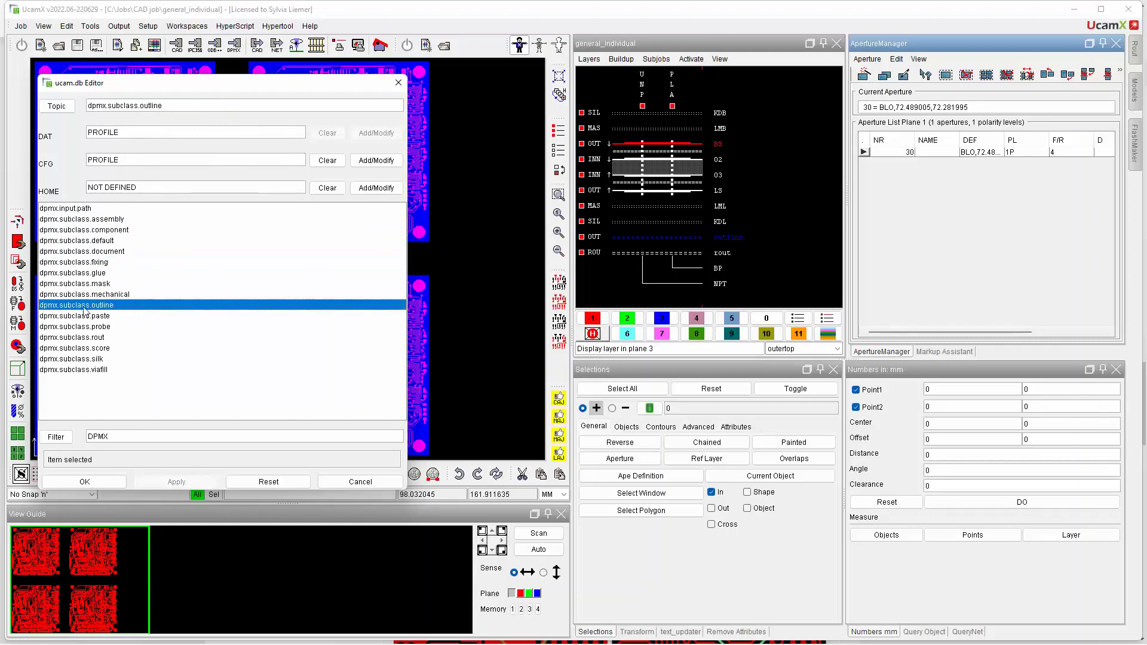
pyautogui.click(82, 325)
pyautogui.click(81, 338)
pyautogui.click(80, 349)
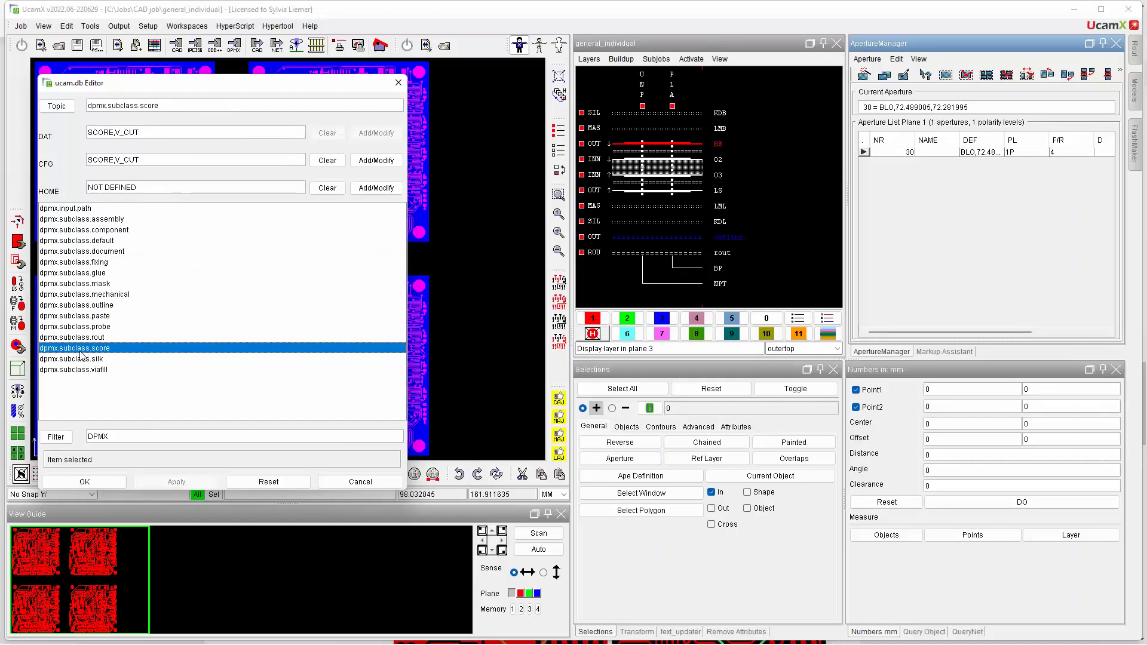
pyautogui.click(359, 481)
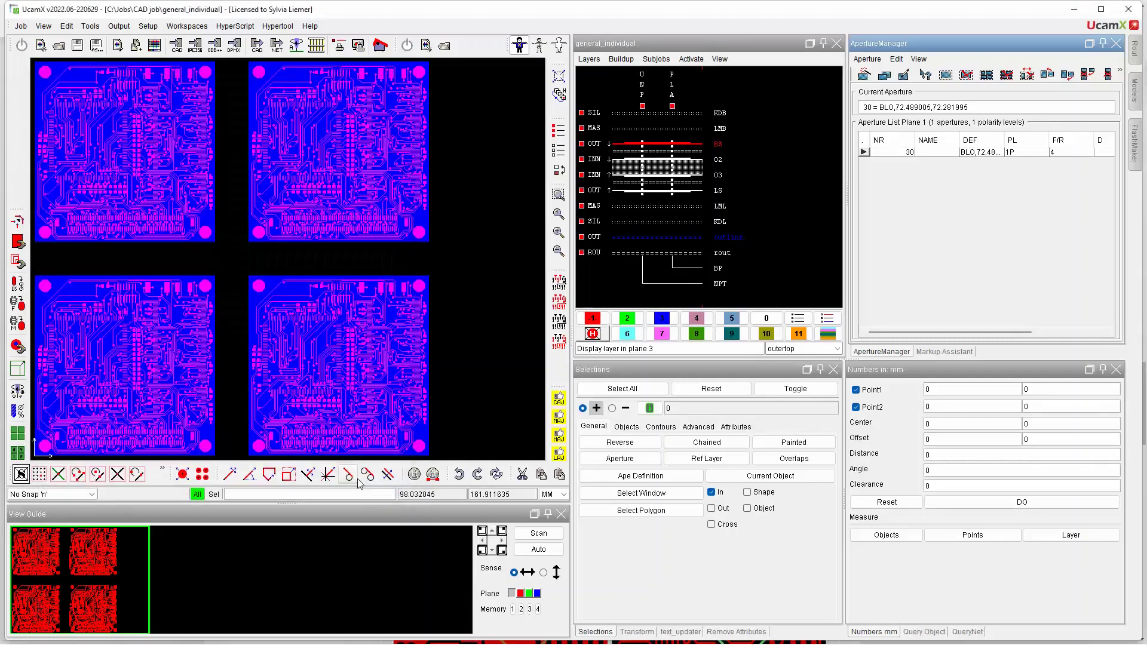
# Switch to the UcamX v2022.06 page in Chrome and go from Input DPMX to the FaultStation section
pyautogui.hotkey('alt', 'Tab')
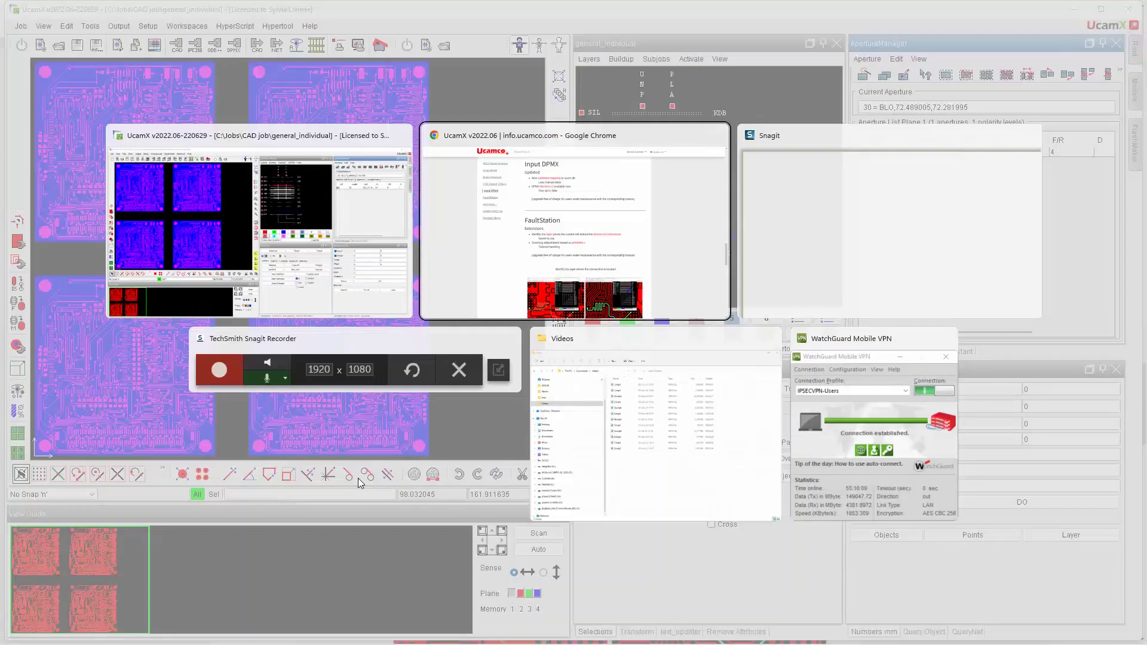
pyautogui.click(509, 194)
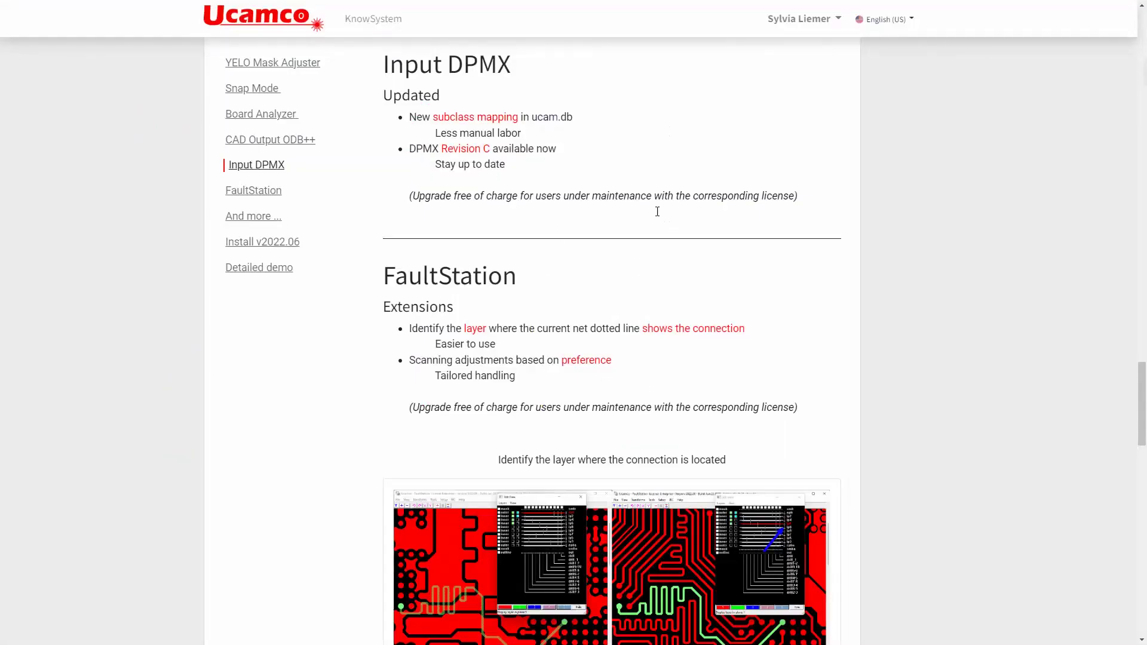
pyautogui.click(1141, 640)
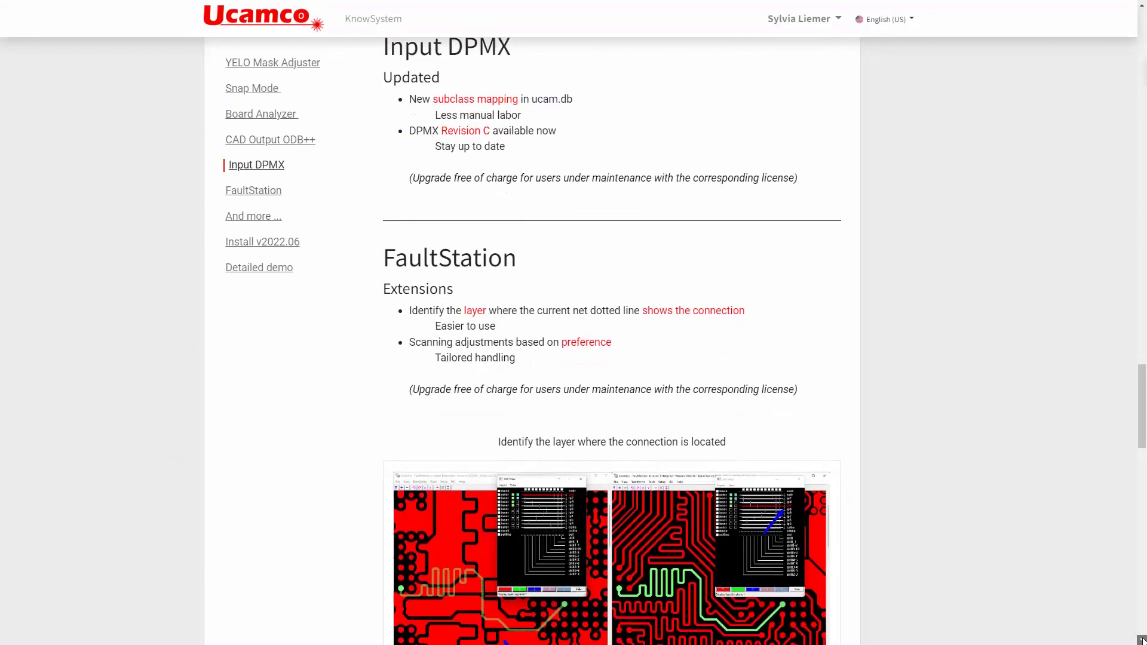
pyautogui.click(1141, 641)
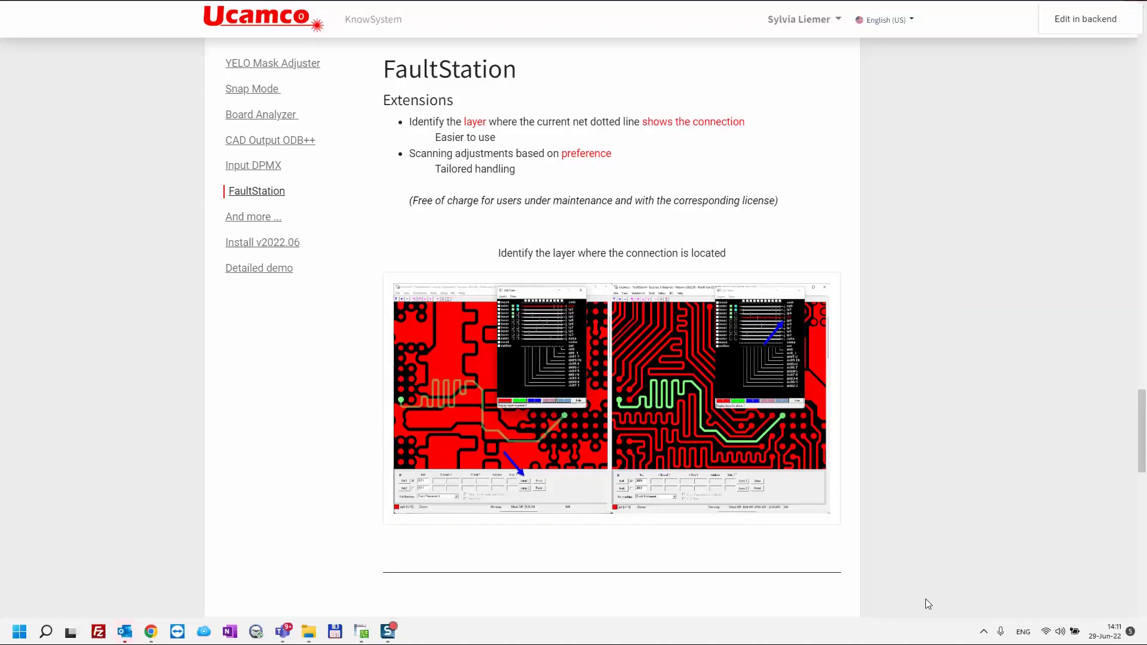
# Switch to FaultStation, pick net 1037 on the board as Net 1, and jump to layer ip6 that carries its connection
pyautogui.hotkey('alt', 'Tab')
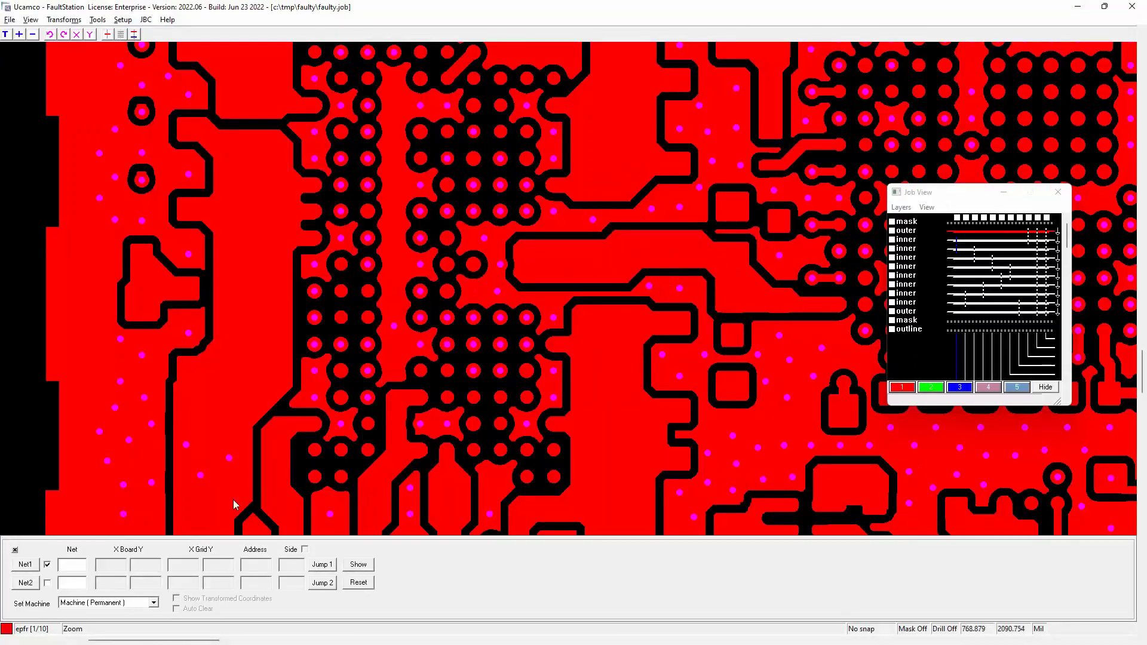
pyautogui.click(25, 566)
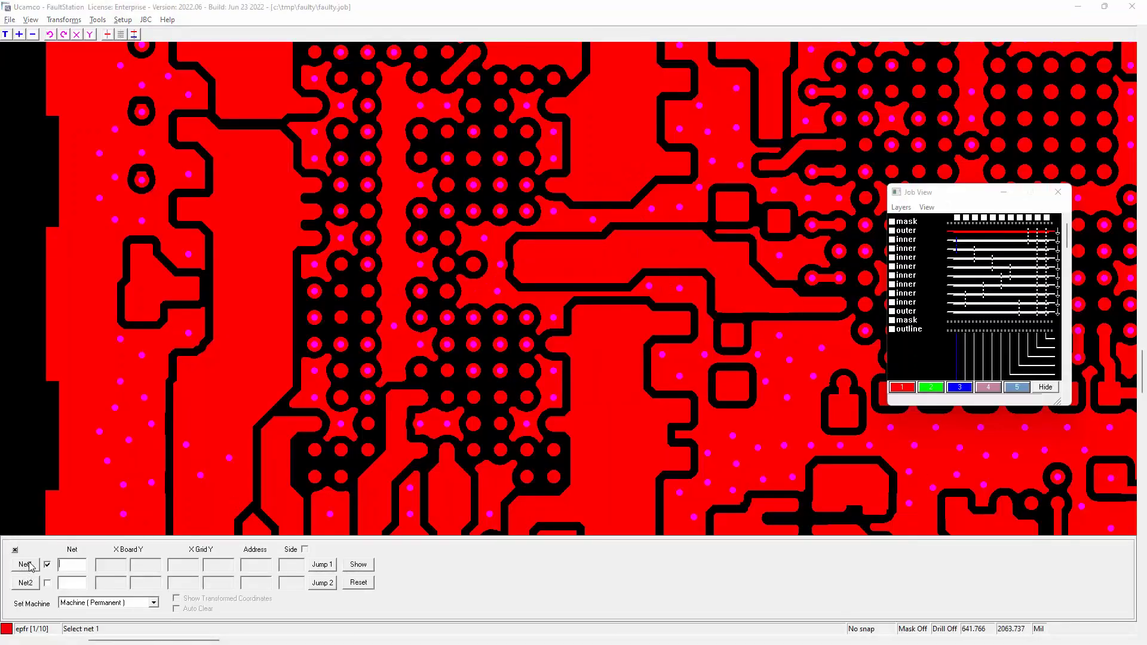
pyautogui.click(501, 211)
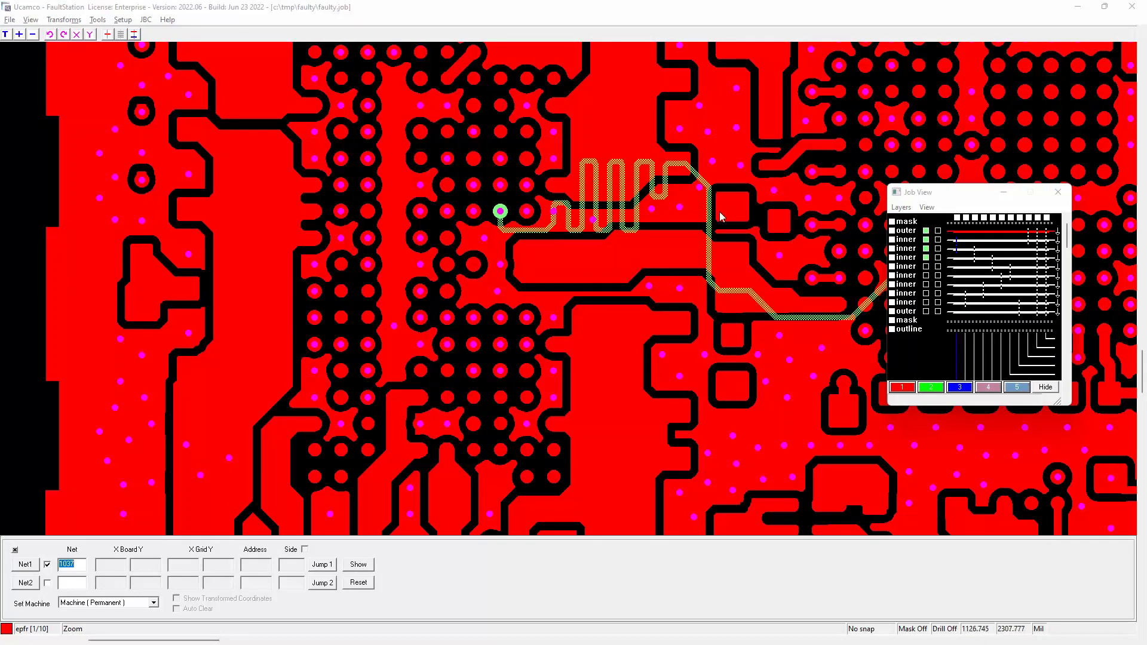
pyautogui.moveTo(971, 195); pyautogui.dragTo(1046, 309)
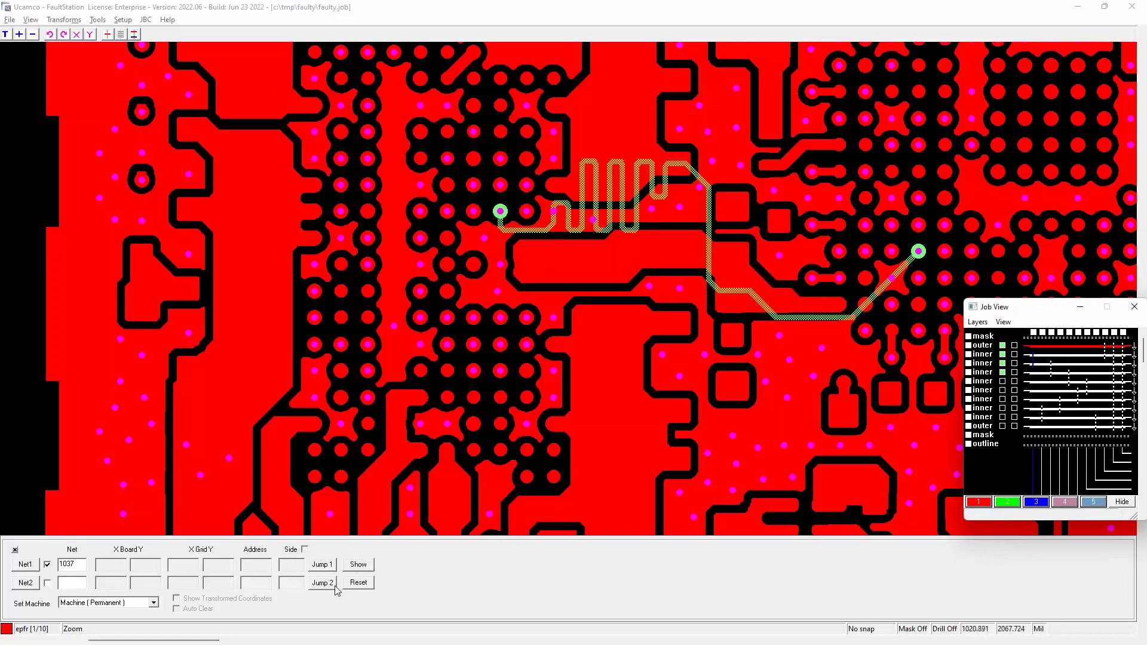
pyautogui.click(327, 565)
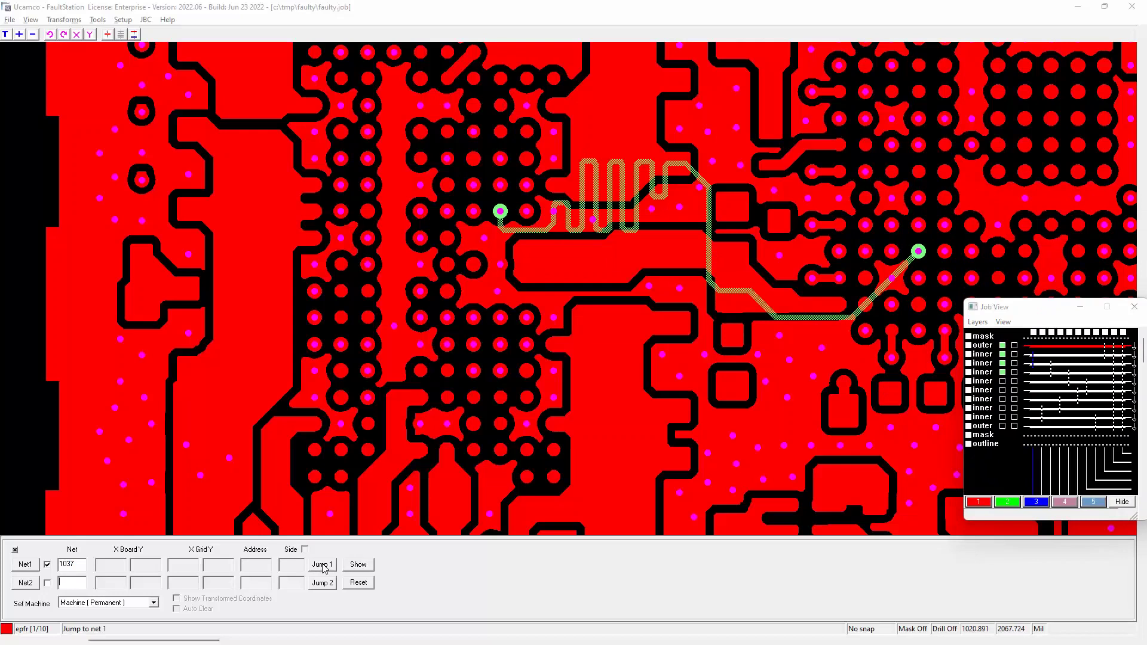
pyautogui.press('4')
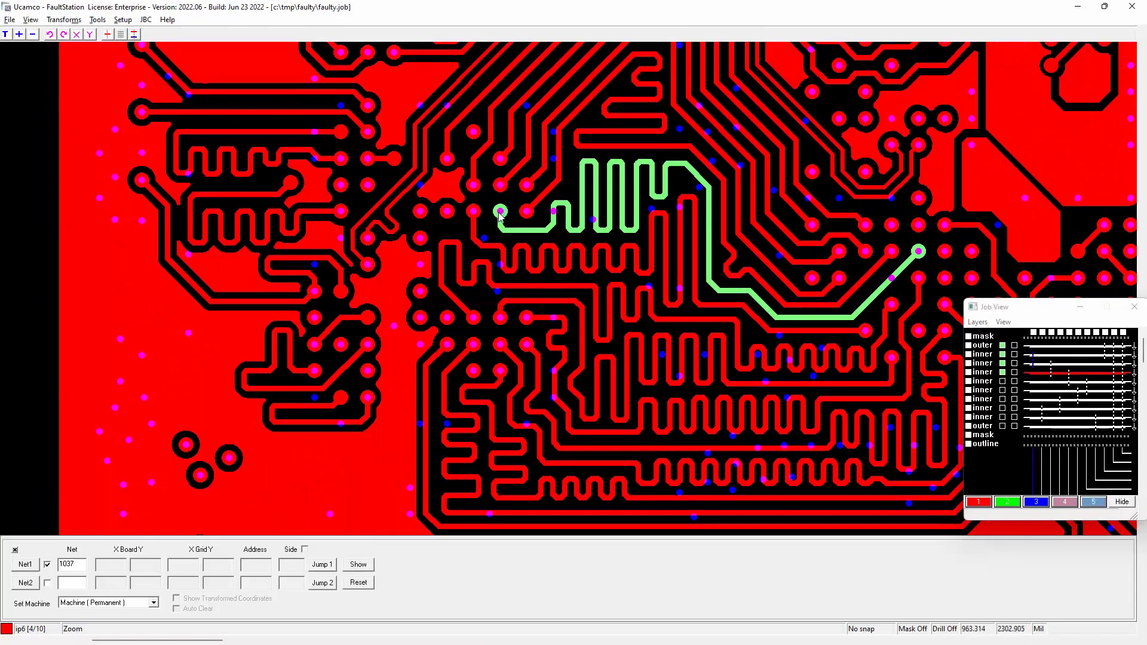
# Scan the board to the neighbouring area and back to net 1037, moving the Job View window out of the way
pyautogui.click(950, 284)
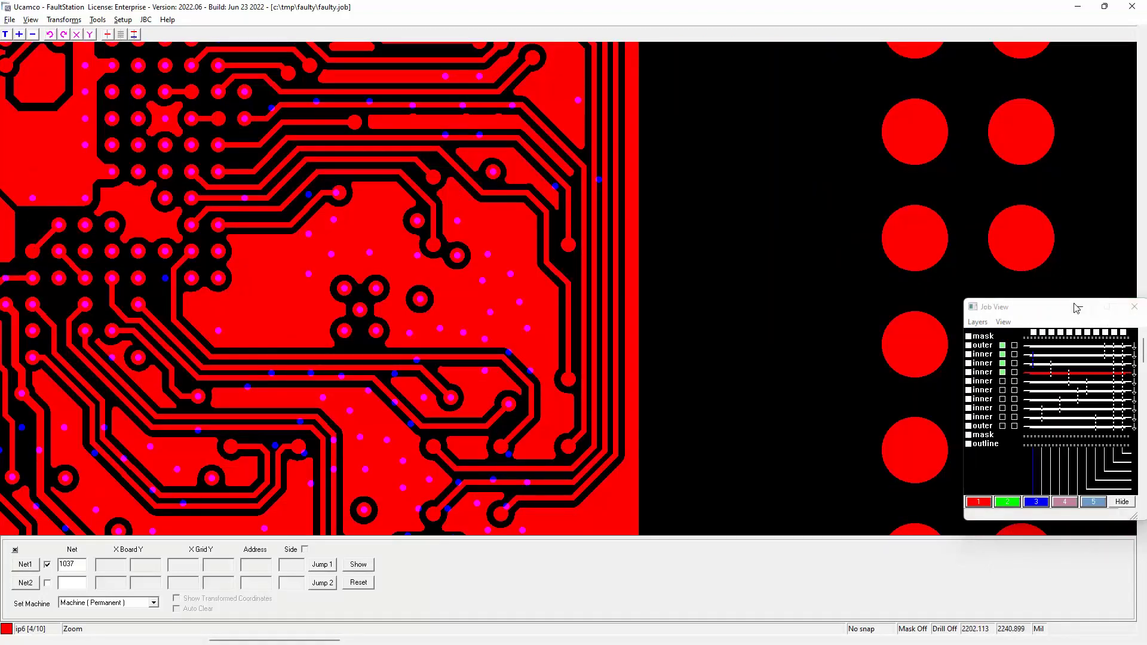
pyautogui.moveTo(1076, 307); pyautogui.dragTo(955, 378)
pyautogui.moveTo(874, 405); pyautogui.dragTo(553, 515)
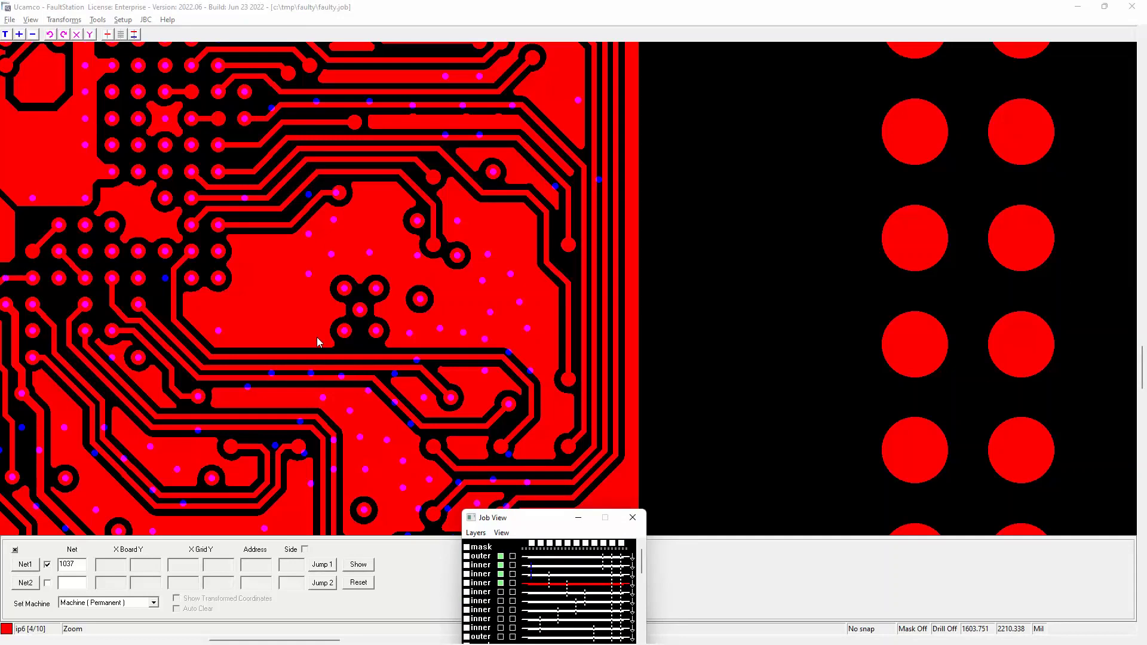
pyautogui.press('Left')
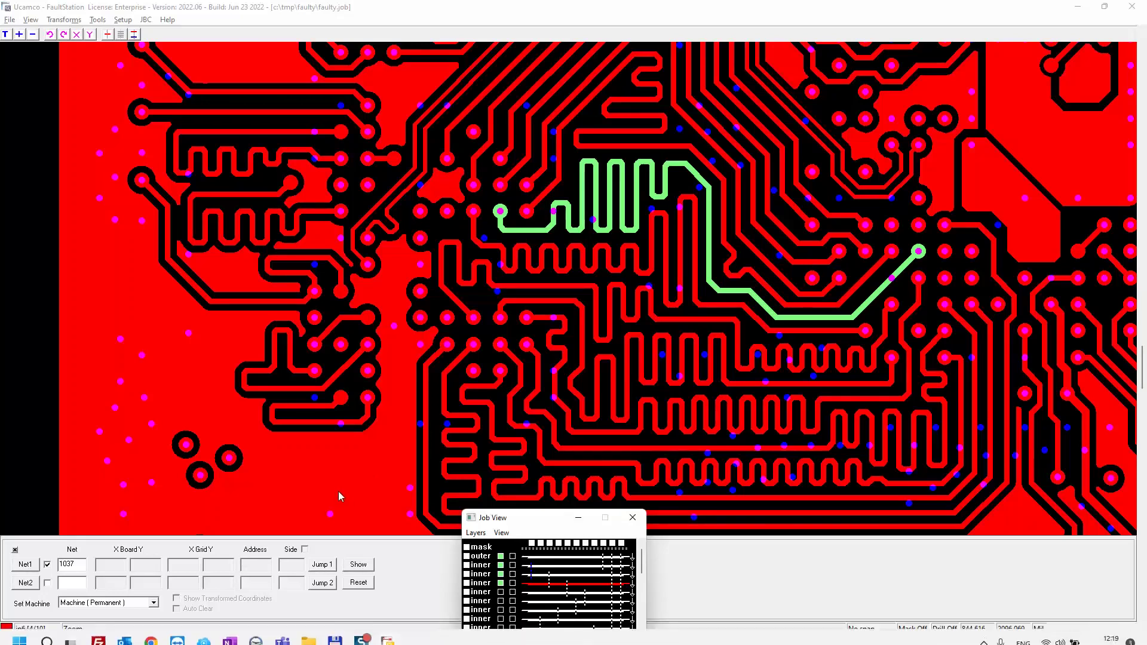
# Open fs.ini from the FaultStation folder in Notepad++ and examine the GuideOverlap=10 setting alongside the board view
pyautogui.hotkey('alt', 'Tab')
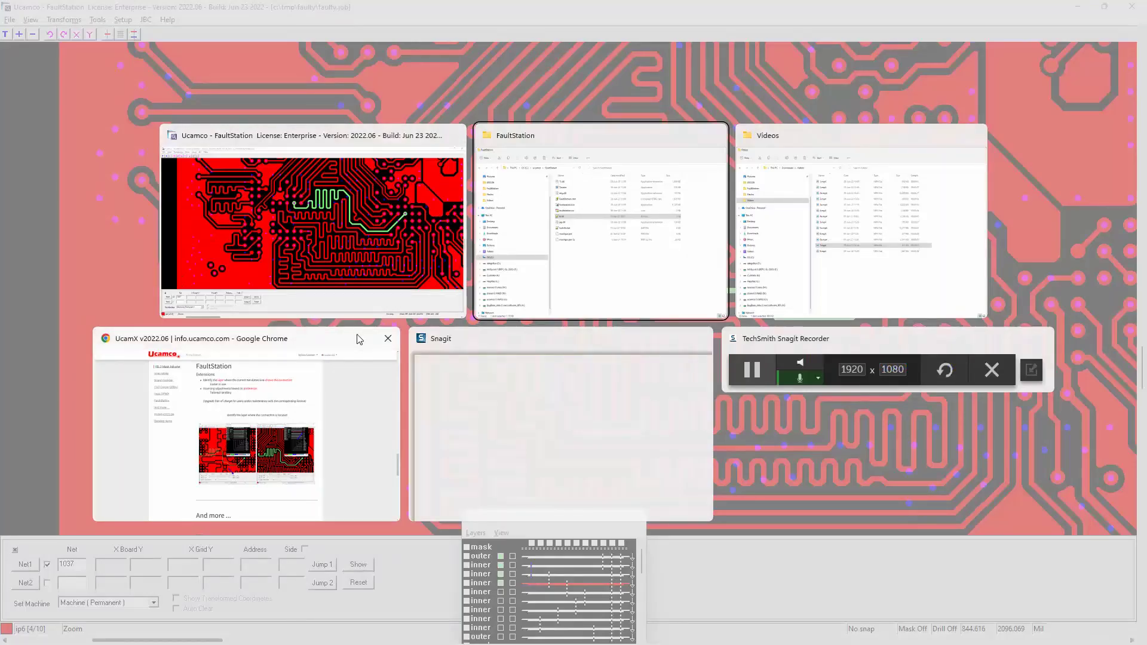
pyautogui.click(619, 261)
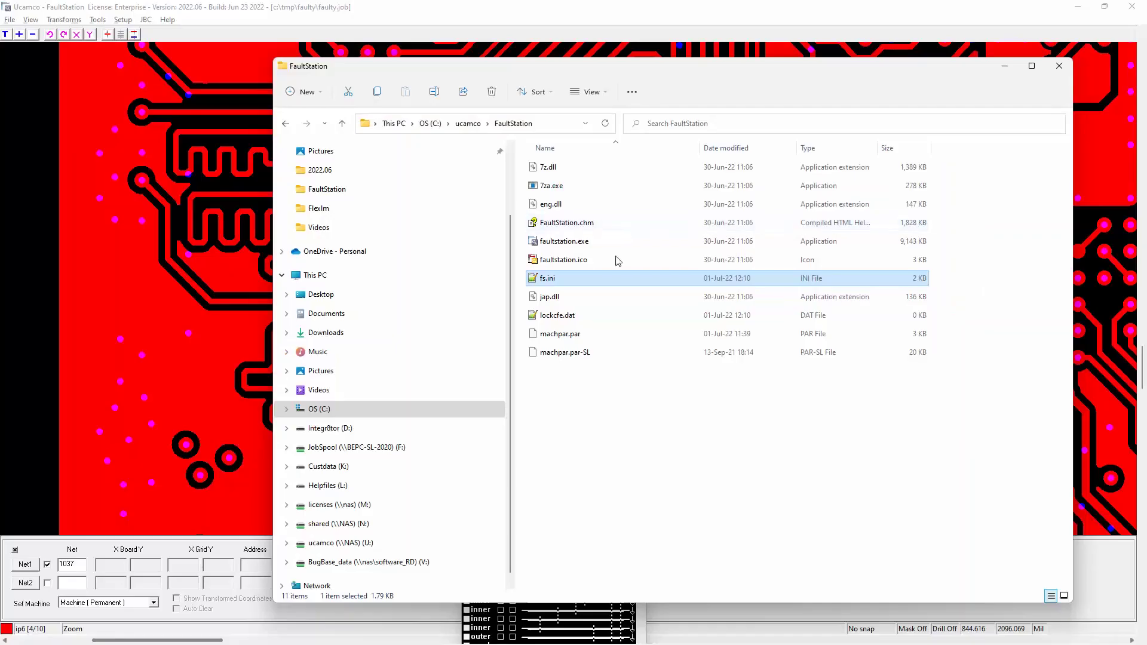
pyautogui.doubleClick(548, 279)
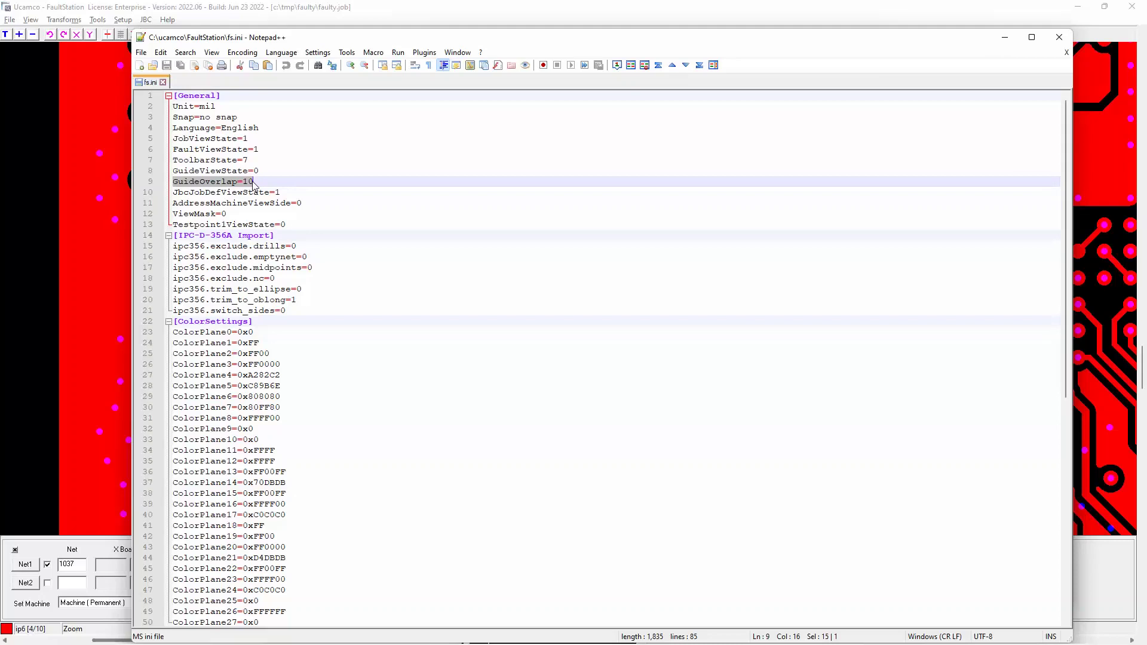
pyautogui.moveTo(638, 37); pyautogui.dragTo(580, 436)
pyautogui.click(1002, 71)
pyautogui.click(1005, 68)
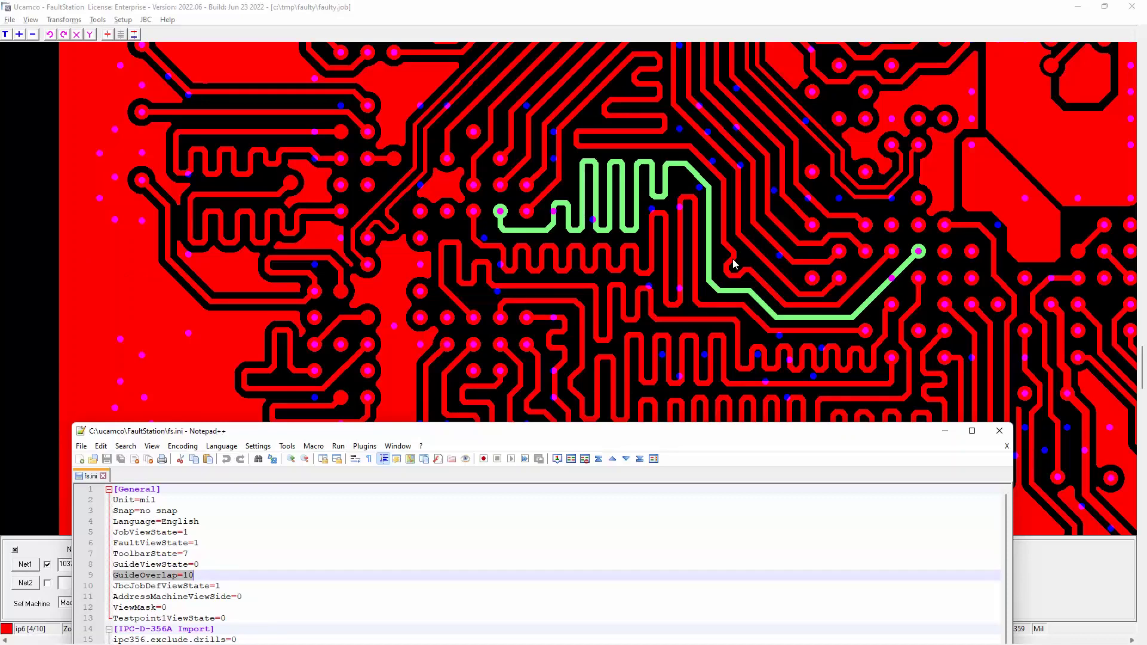
pyautogui.moveTo(548, 430); pyautogui.dragTo(606, 22)
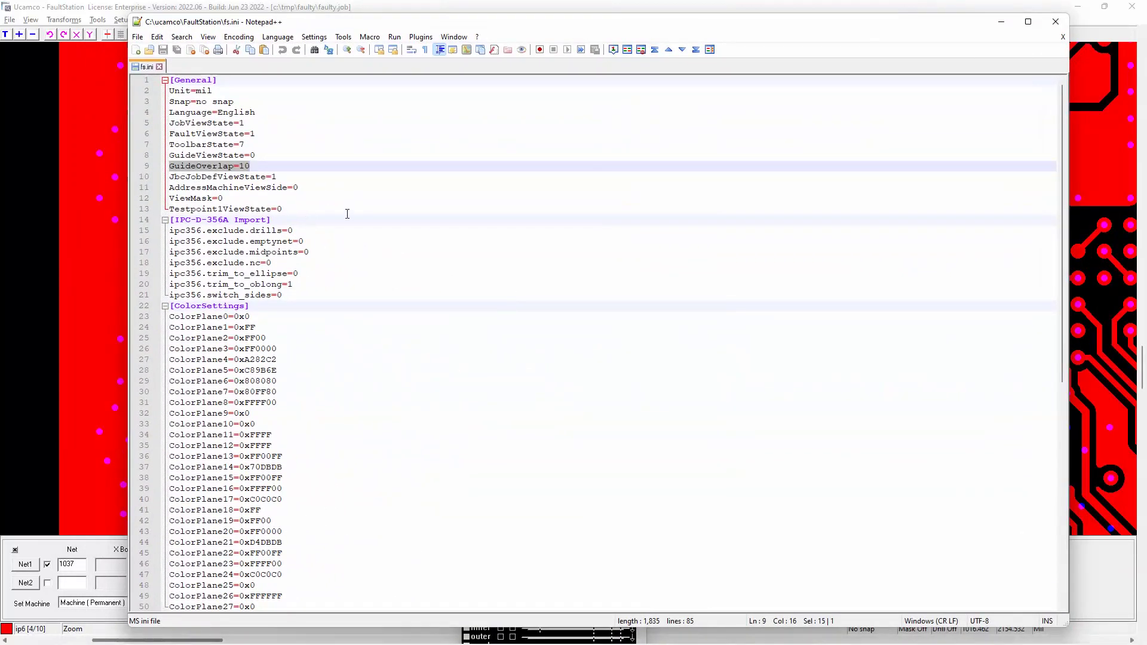
# Switch to the UcamX v2022.06 page in Chrome and go to the "And more ..." section
pyautogui.hotkey('alt', 'Tab')
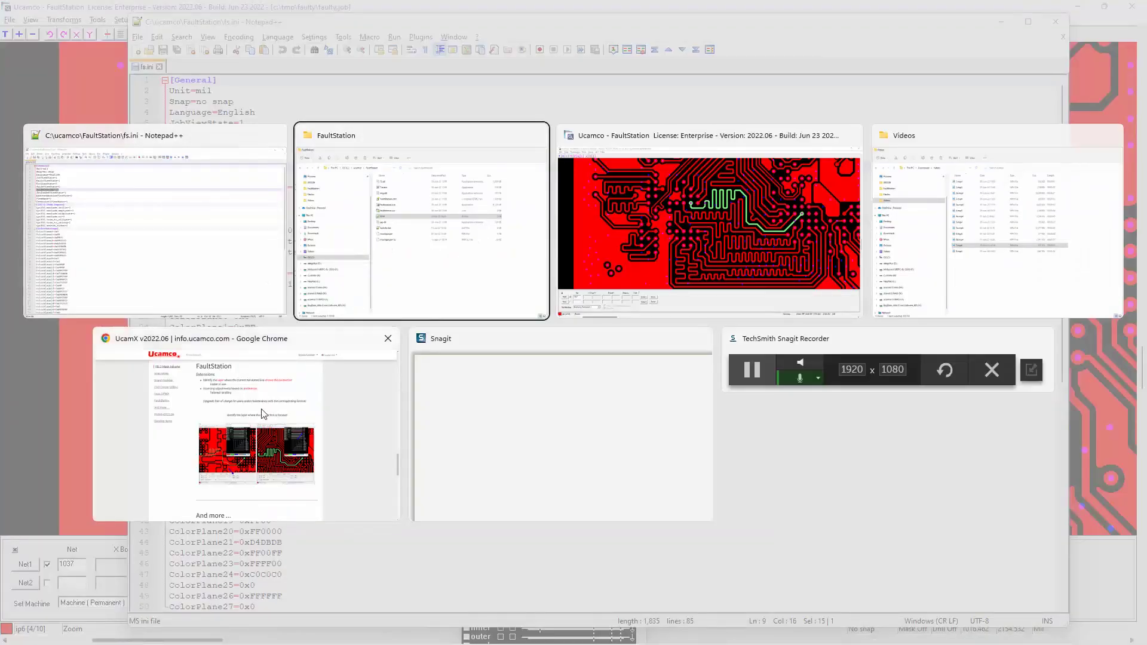
pyautogui.click(249, 398)
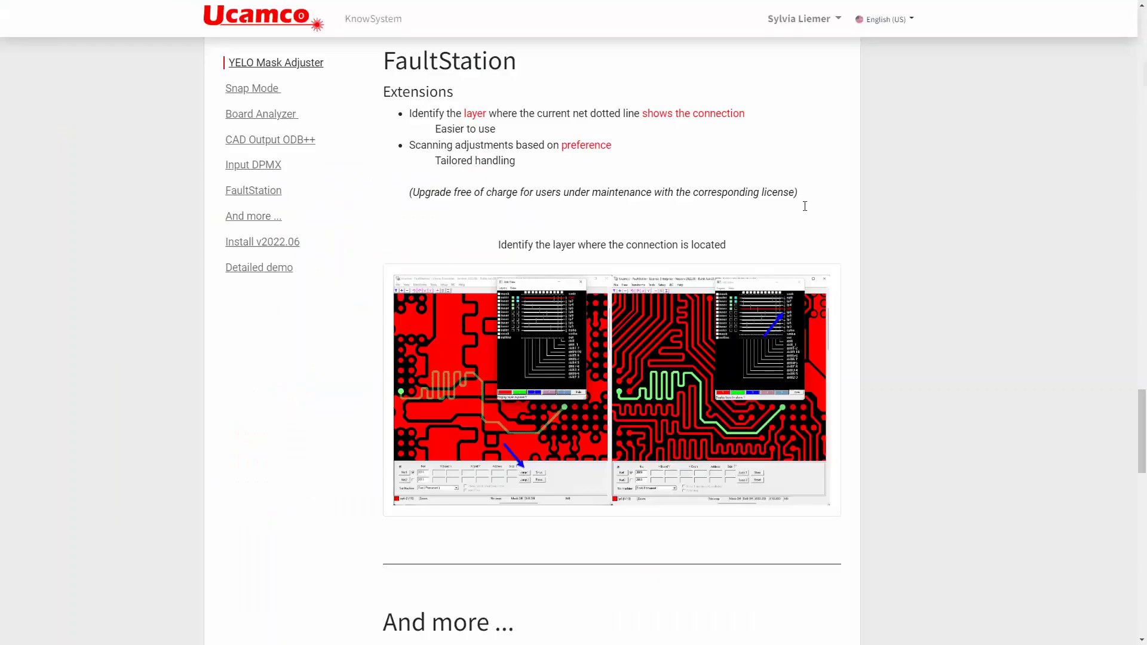
pyautogui.scroll(-9, 1030, 238)
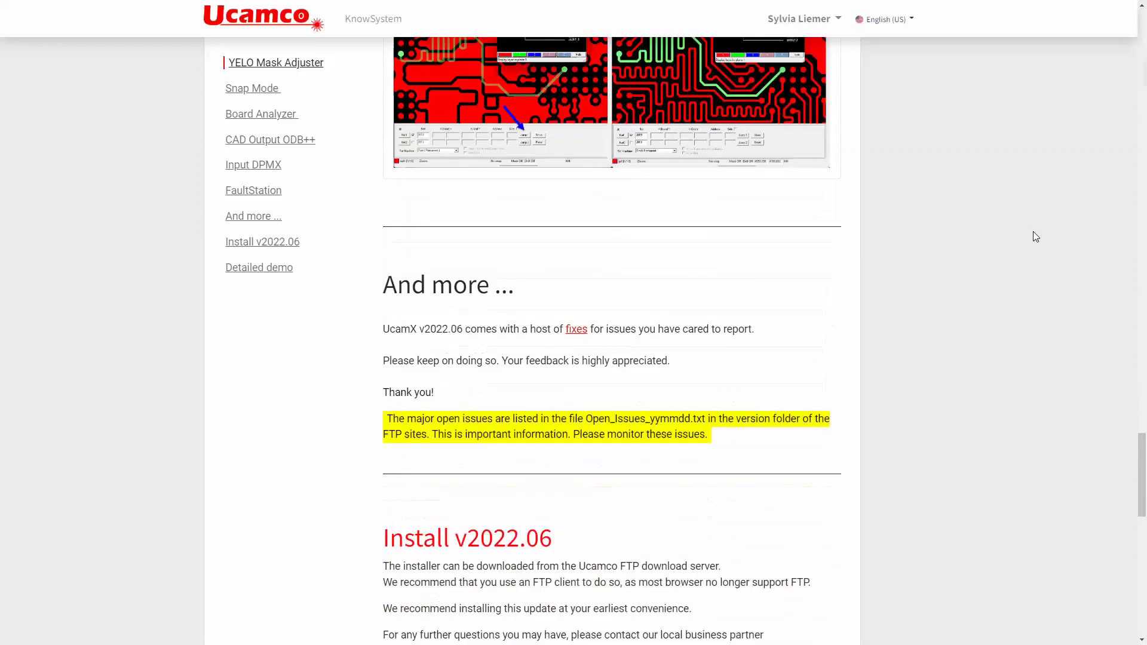